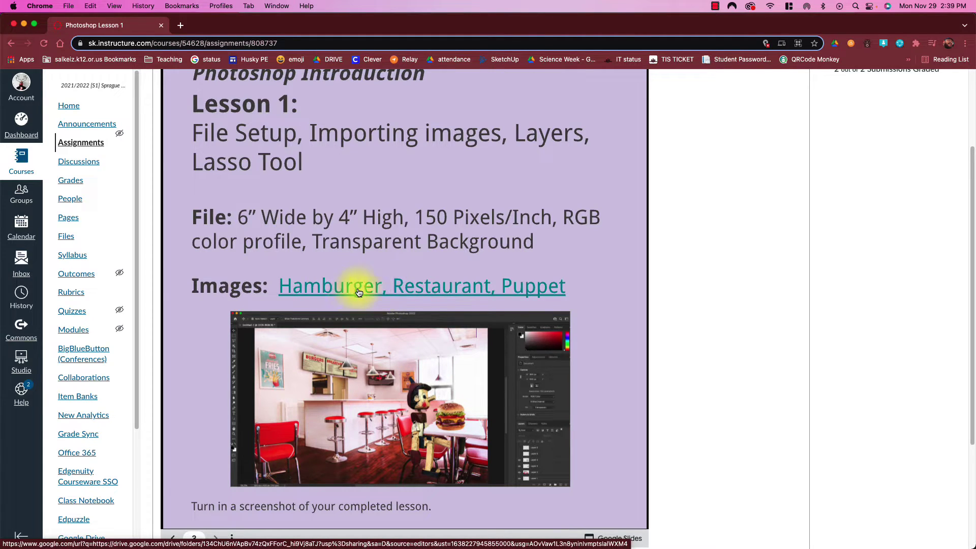
# Open the linked folder with the Hamburger, Restaurant and Puppet images, and return to the Photoshop Lesson 1 assignment page
pyautogui.click(449, 289)
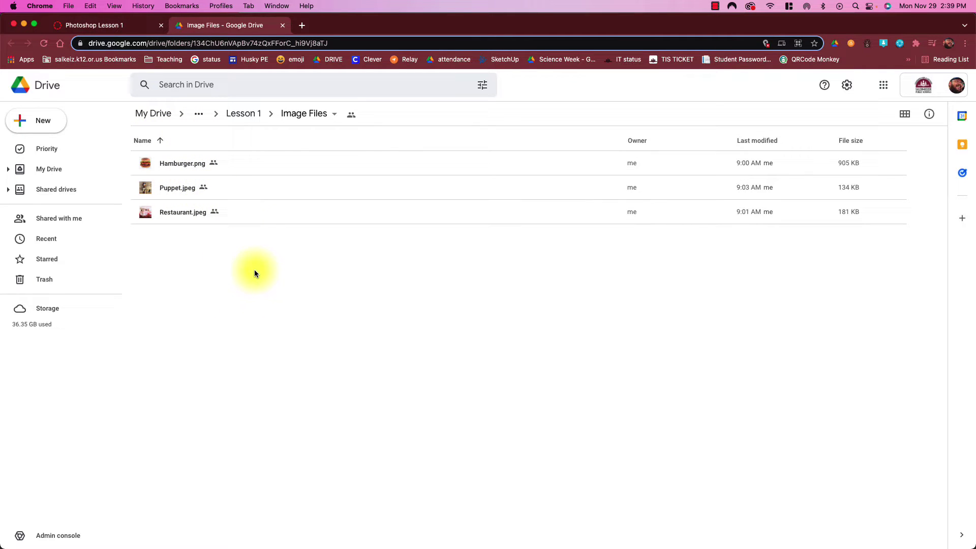
pyautogui.click(113, 29)
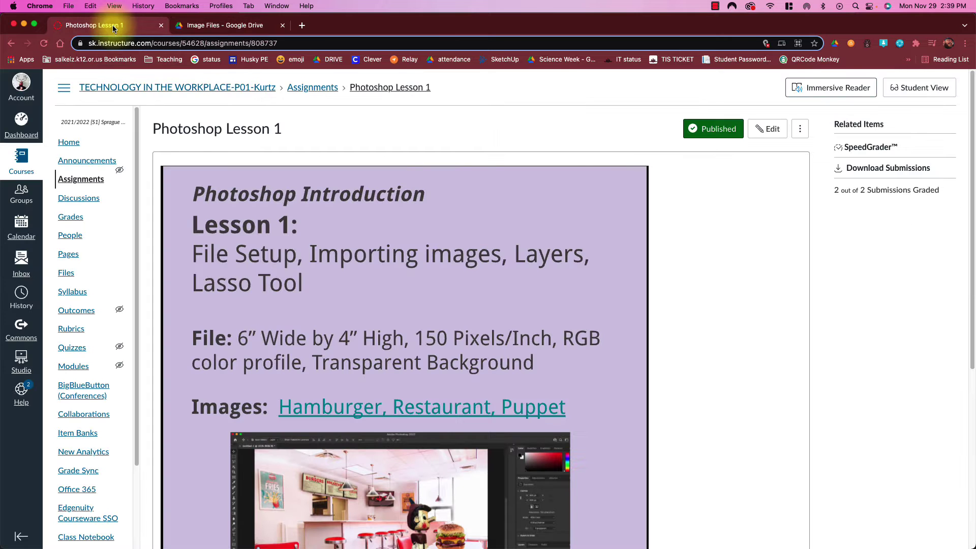
pyautogui.scroll(-10, 299, 455)
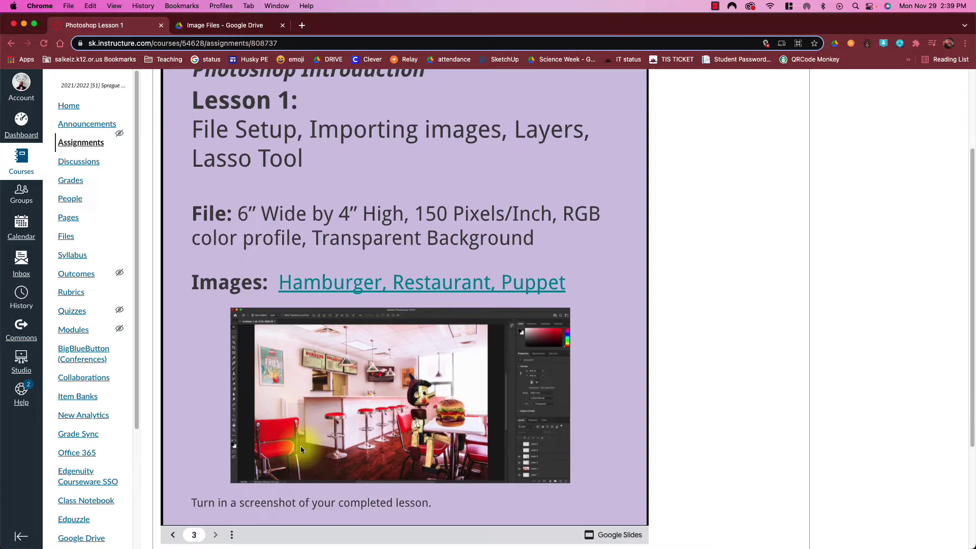
# Switch to Photoshop and zoom in on the puppet's cheek to examine the individual pixels
pyautogui.hotkey('ctrl', 'Up')
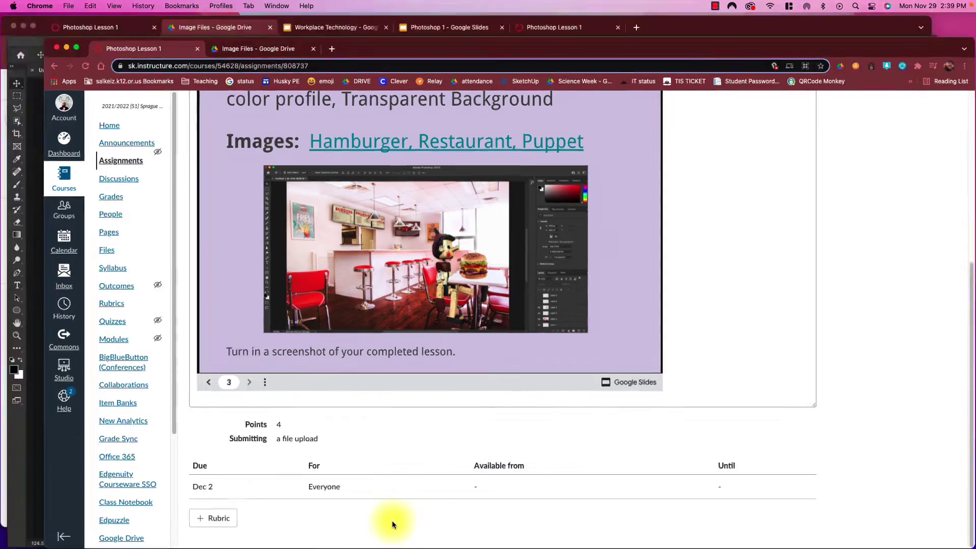
pyautogui.click(394, 520)
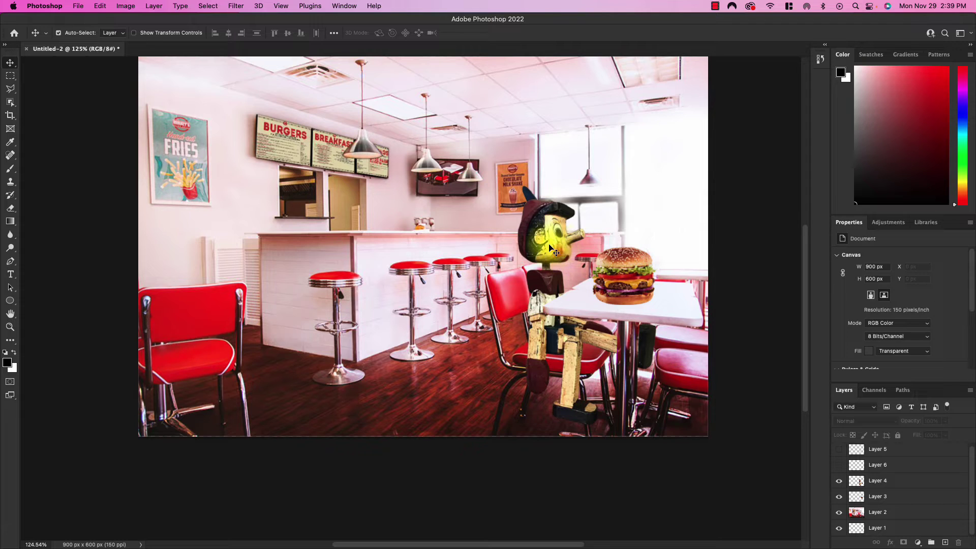
pyautogui.keyDown('alt'); pyautogui.scroll(8, 559, 261); pyautogui.keyUp('alt')
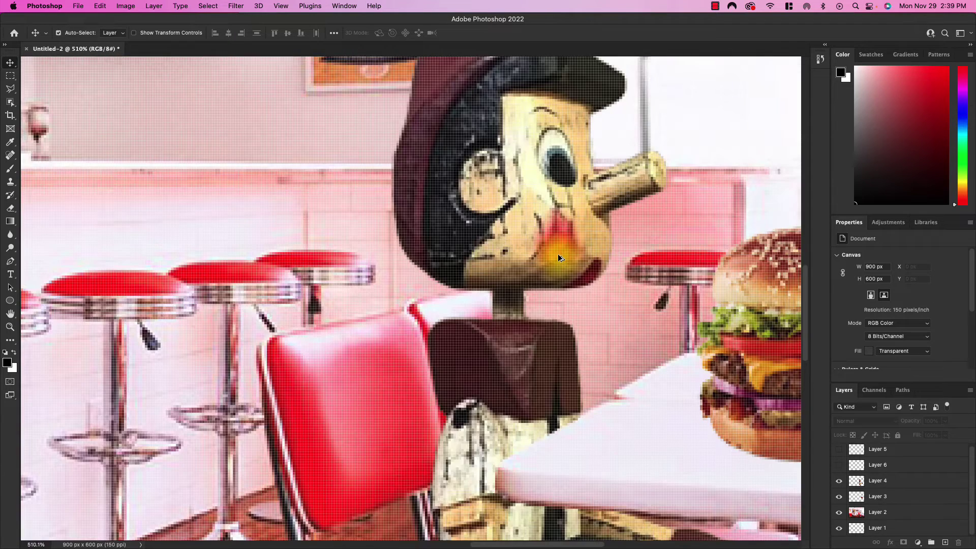
pyautogui.scroll(6, 557, 260)
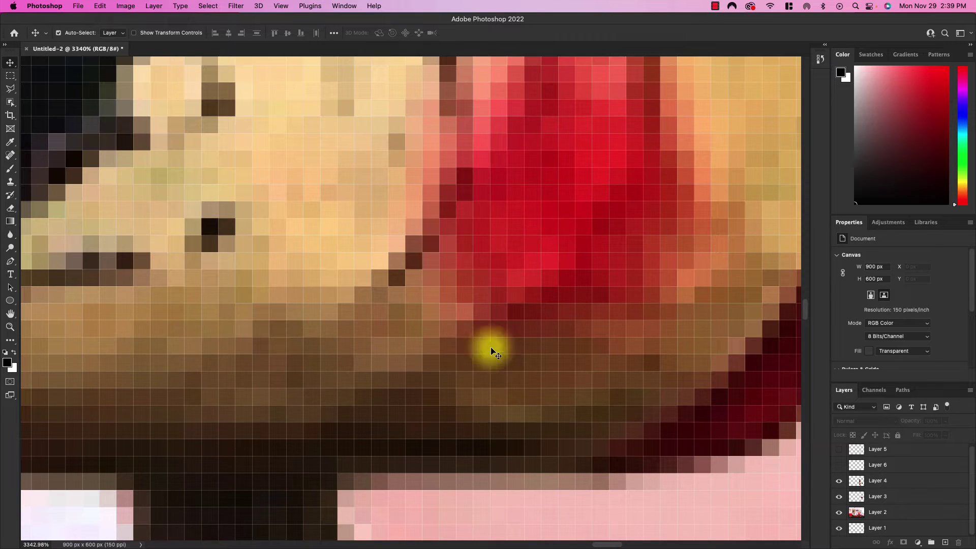
pyautogui.scroll(4, 523, 309)
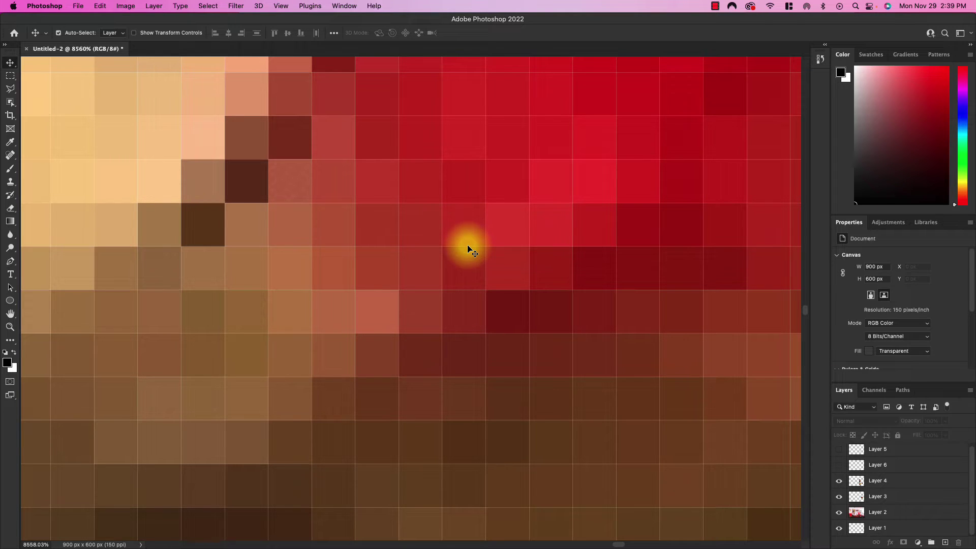
pyautogui.scroll(1, 468, 249)
pyautogui.scroll(2, 469, 250)
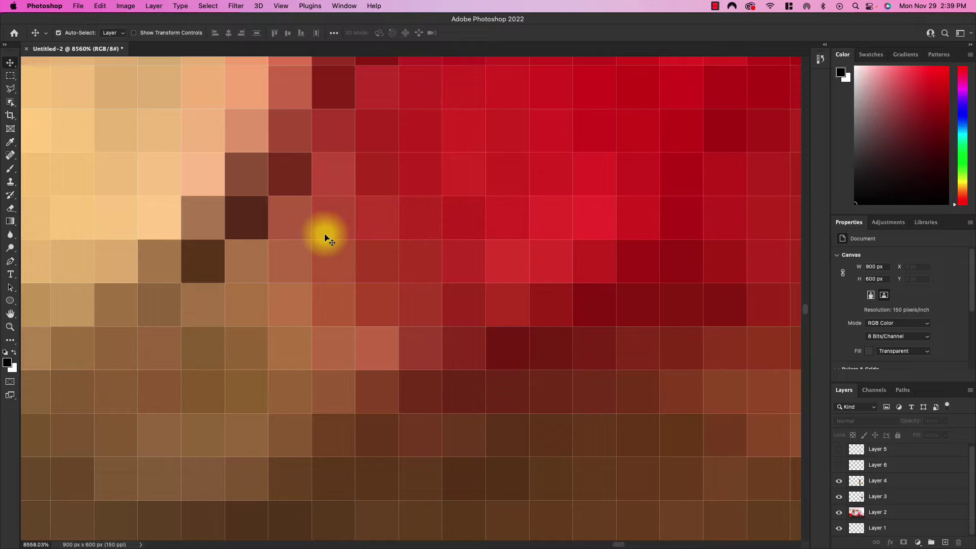
# Zoom back out from the puppet's face and fit the whole restaurant composition in the window
pyautogui.scroll(-2, 610, 285)
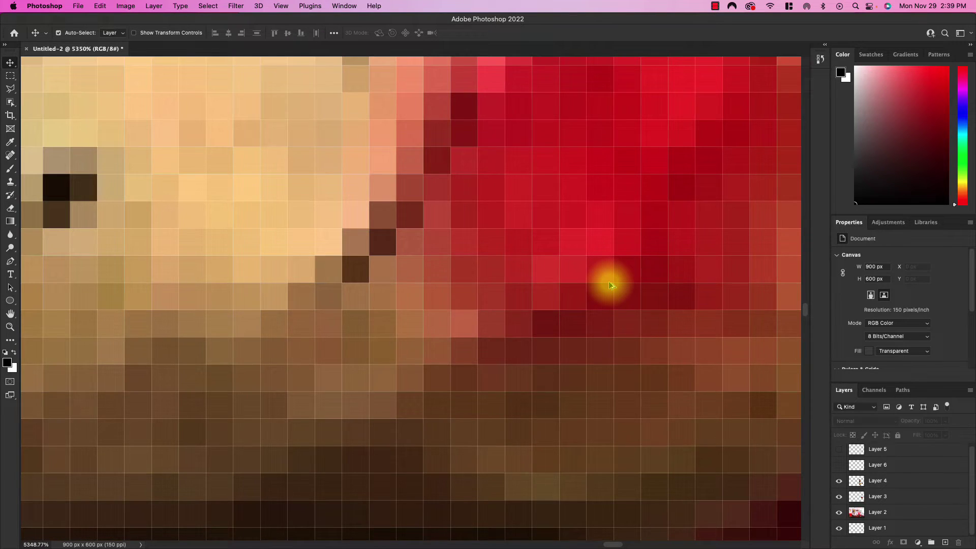
pyautogui.scroll(-2, 610, 286)
pyautogui.scroll(-2, 610, 286)
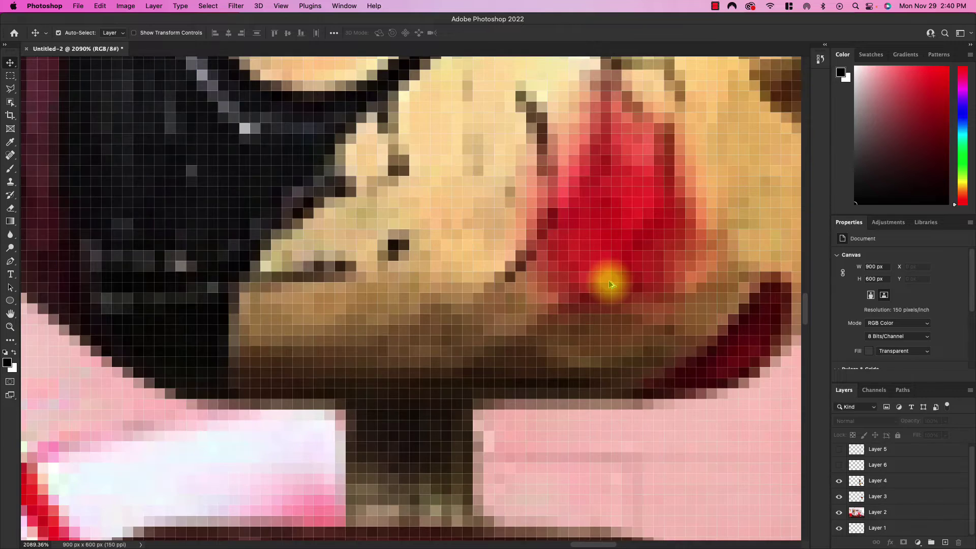
pyautogui.scroll(-2, 611, 285)
pyautogui.scroll(-2, 609, 267)
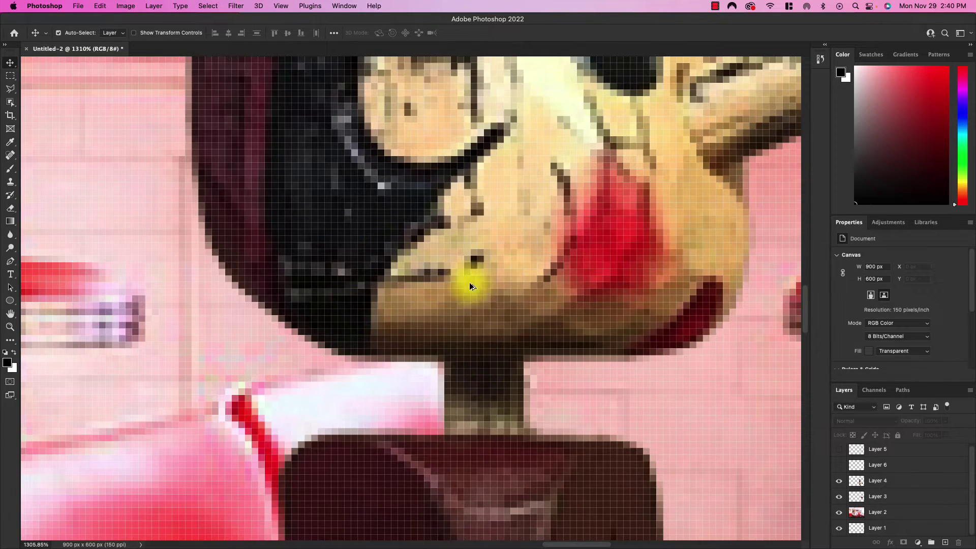
pyautogui.scroll(-2, 461, 273)
pyautogui.scroll(-2, 464, 275)
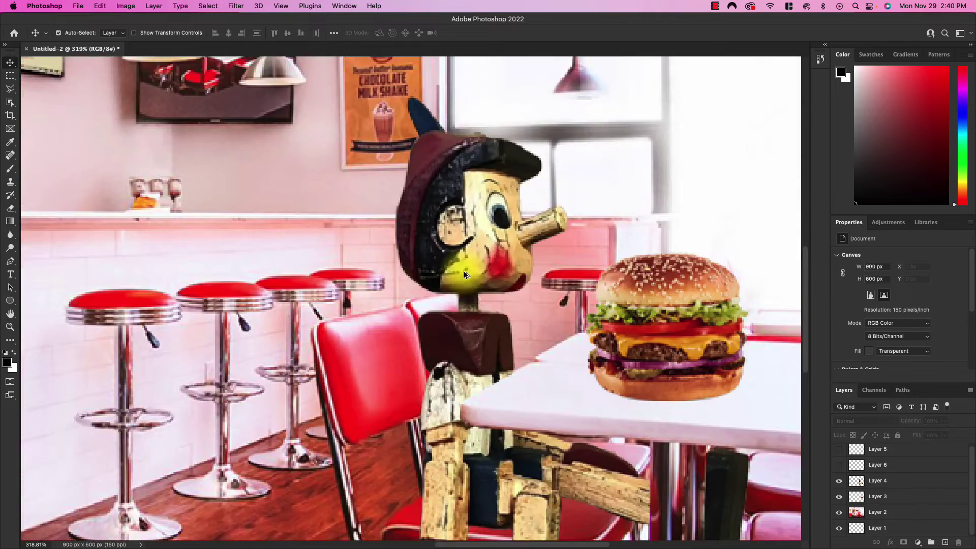
pyautogui.scroll(-4, 464, 273)
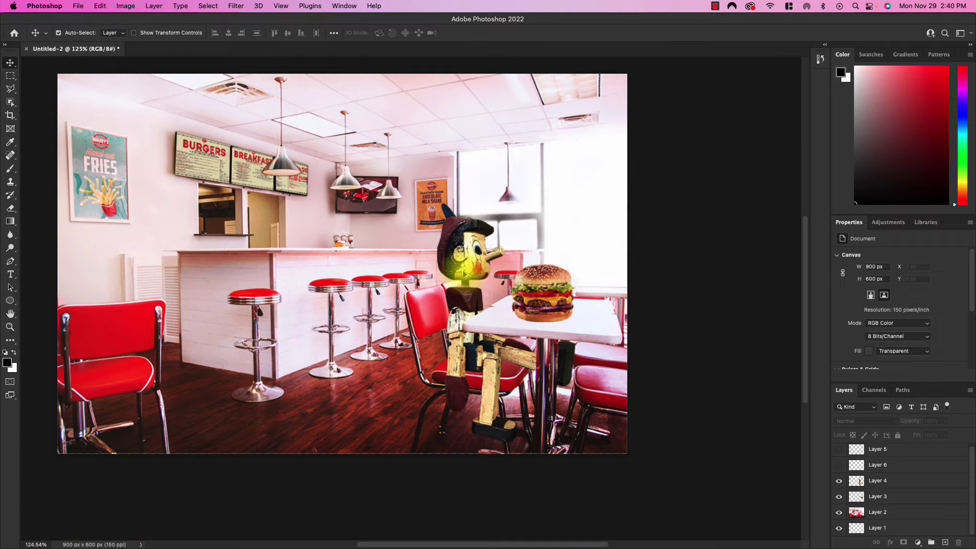
pyautogui.hscroll(3, 270, 326)
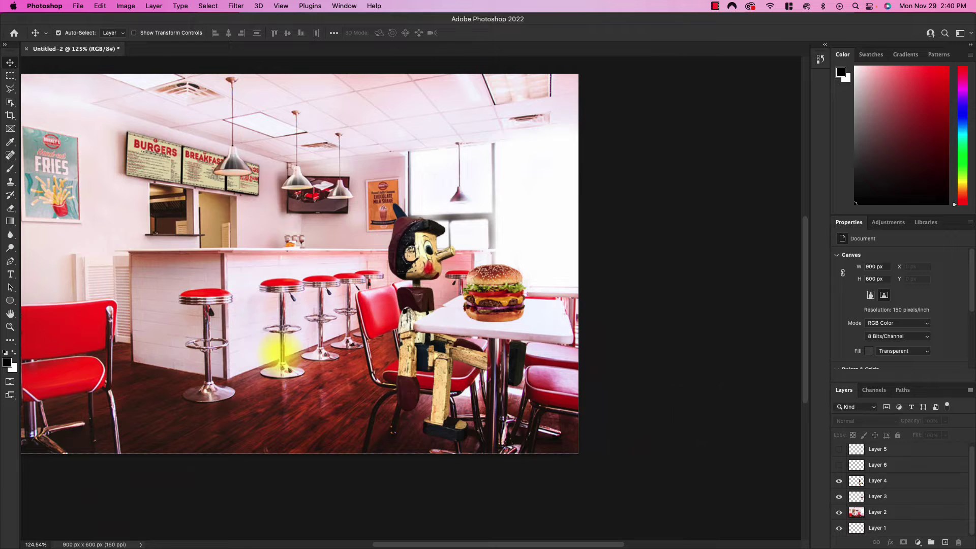
pyautogui.press('super+equal')
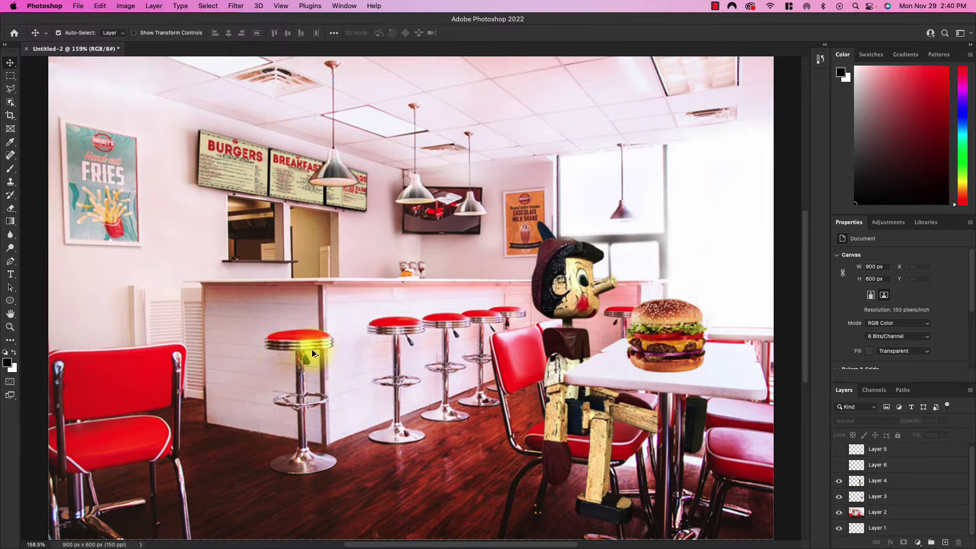
pyautogui.scroll(-5, 312, 348)
pyautogui.scroll(-3, 313, 390)
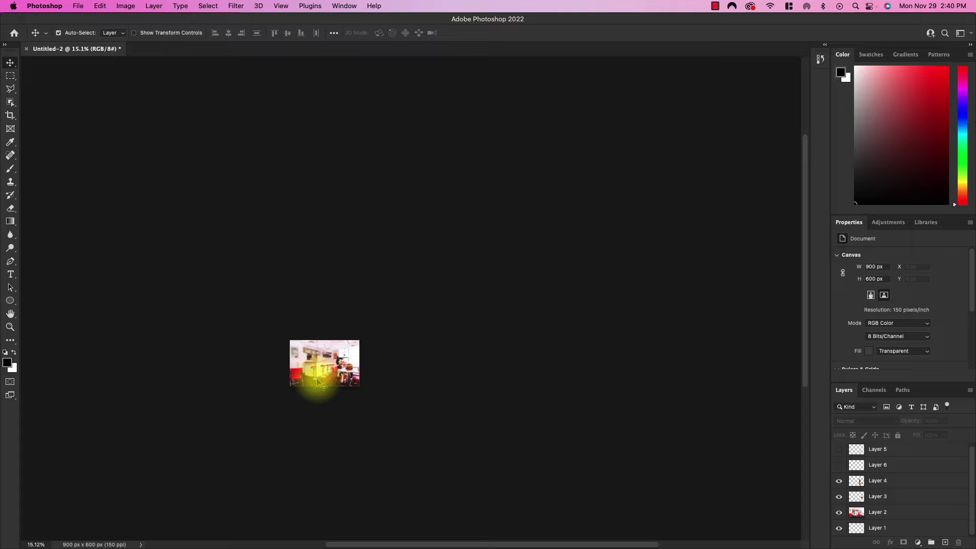
pyautogui.press('super+0')
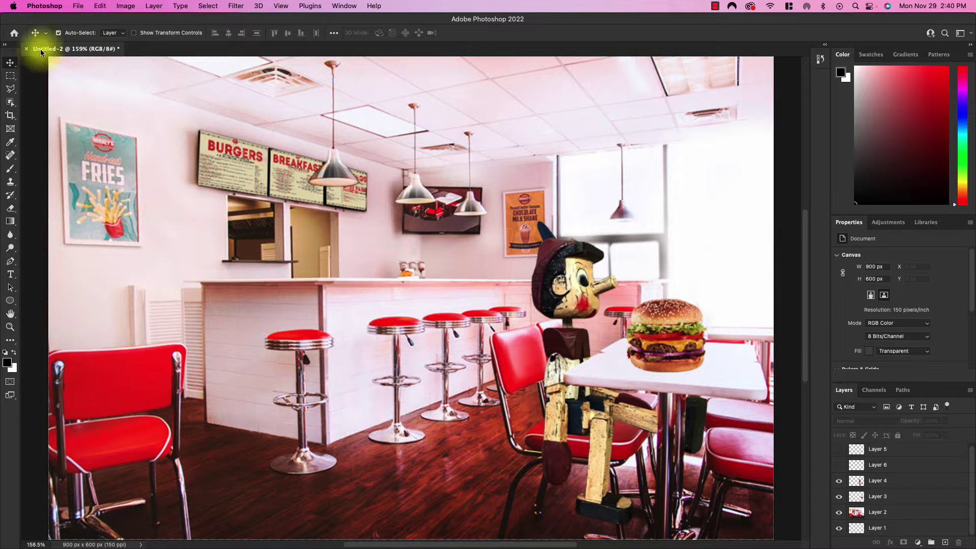
# Start a new document and set it to 6 inches wide by 4 inches high with a resolution of 150
pyautogui.click(14, 33)
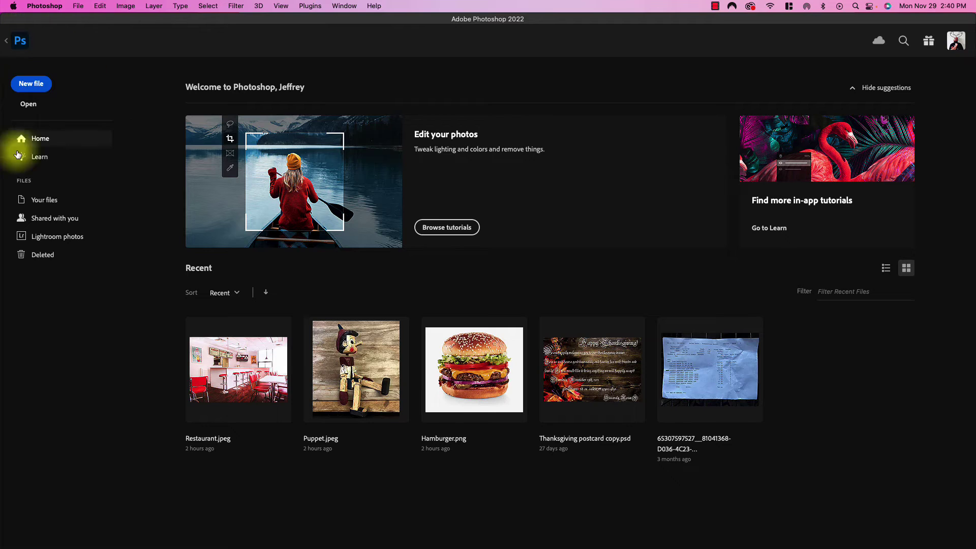
pyautogui.click(32, 87)
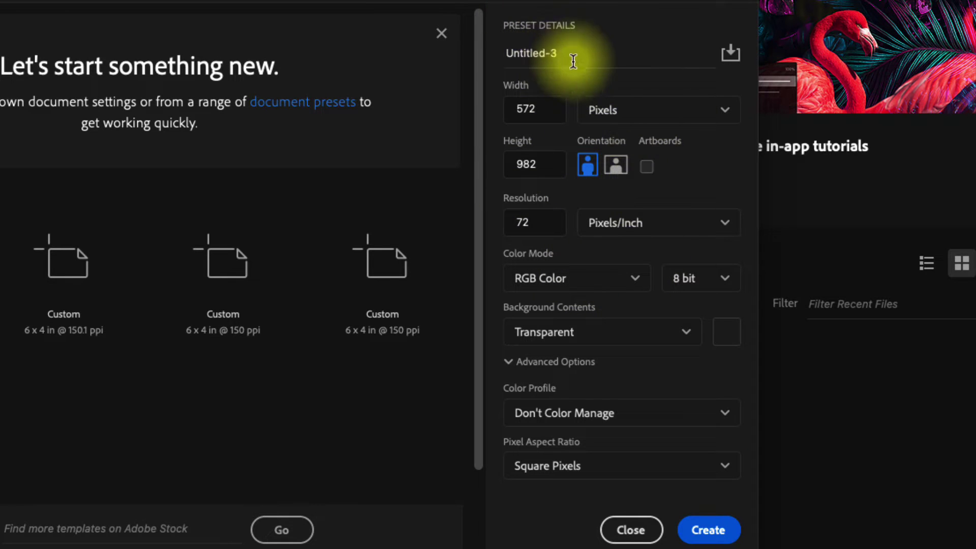
pyautogui.click(658, 113)
pyautogui.click(604, 173)
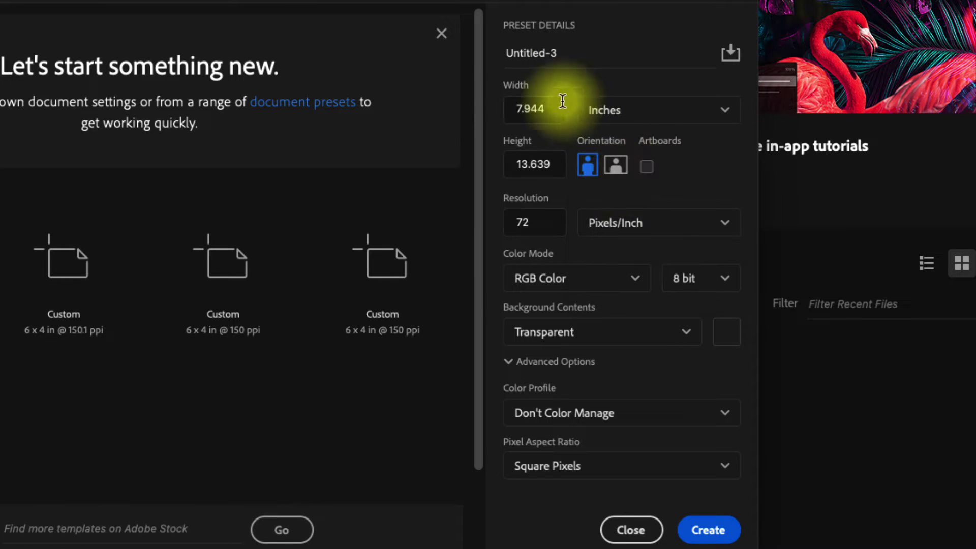
pyautogui.moveTo(551, 108); pyautogui.dragTo(506, 106)
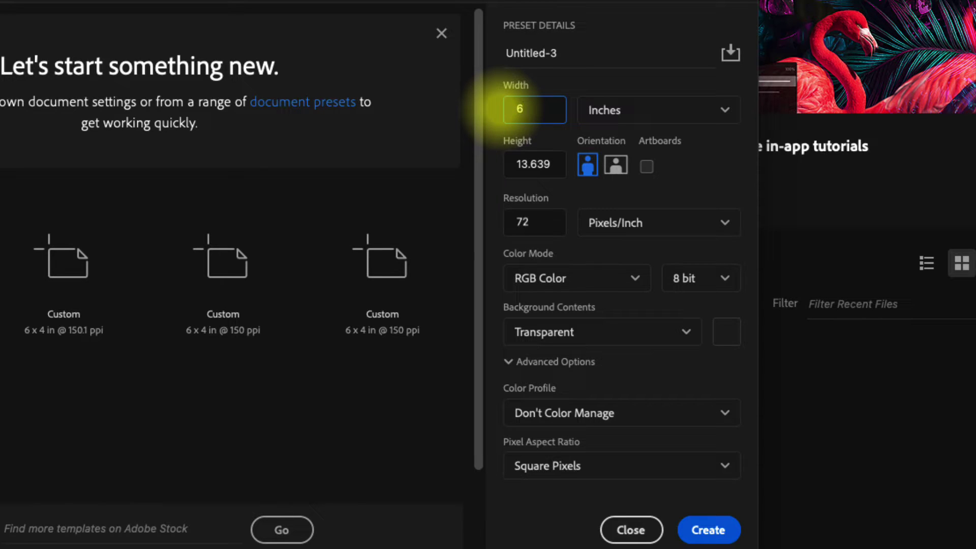
pyautogui.press('Tab')
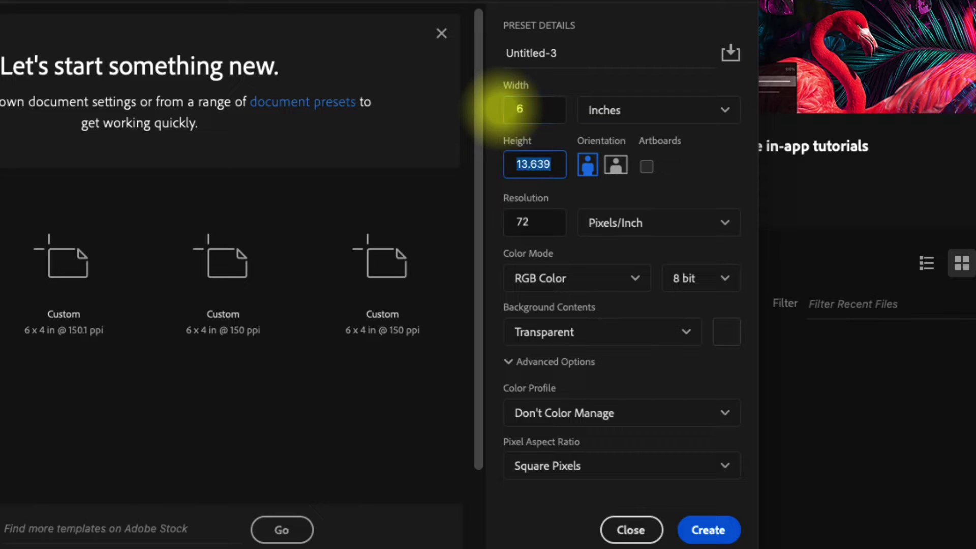
pyautogui.press('Tab')
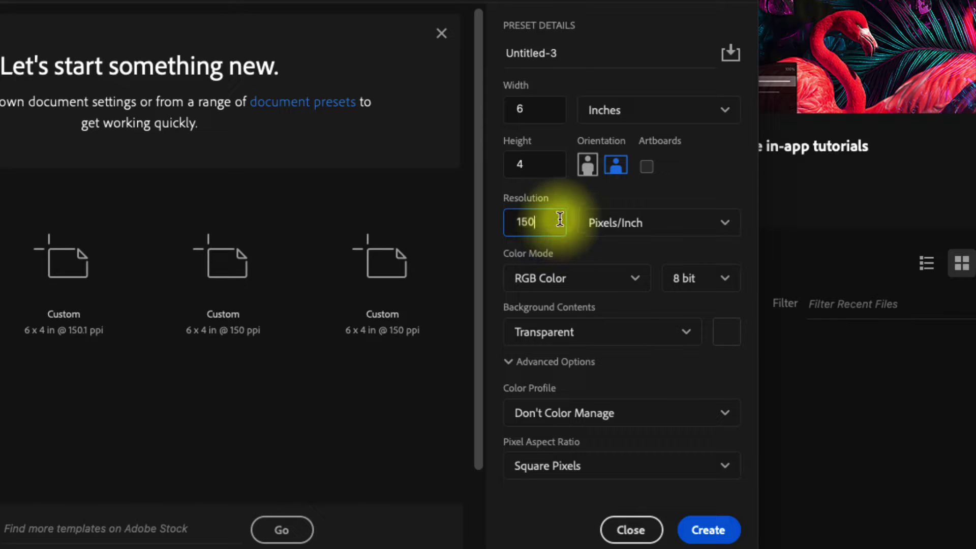
# Check the Pixels/Inch, RGB Color and Transparent background options, and create the new document with them
pyautogui.click(674, 228)
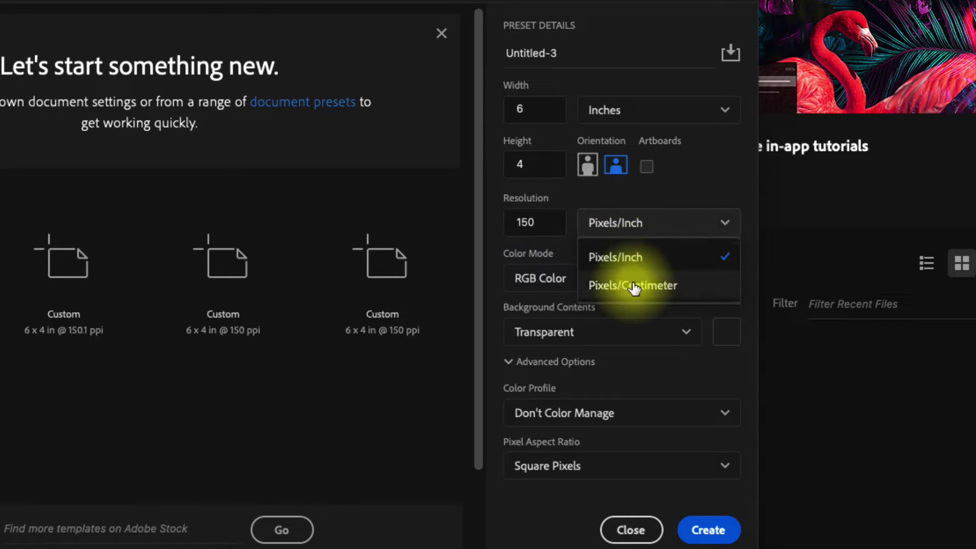
pyautogui.click(532, 282)
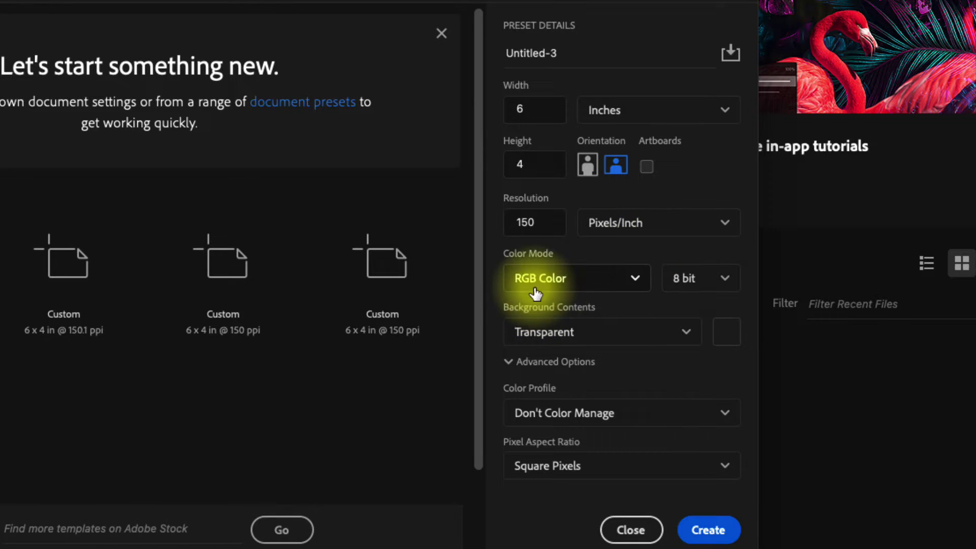
pyautogui.click(544, 285)
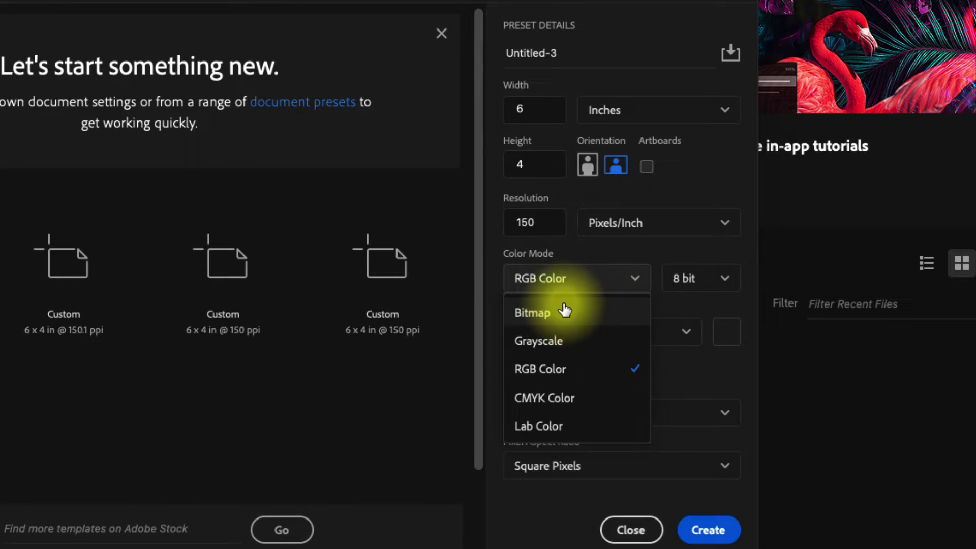
pyautogui.click(628, 277)
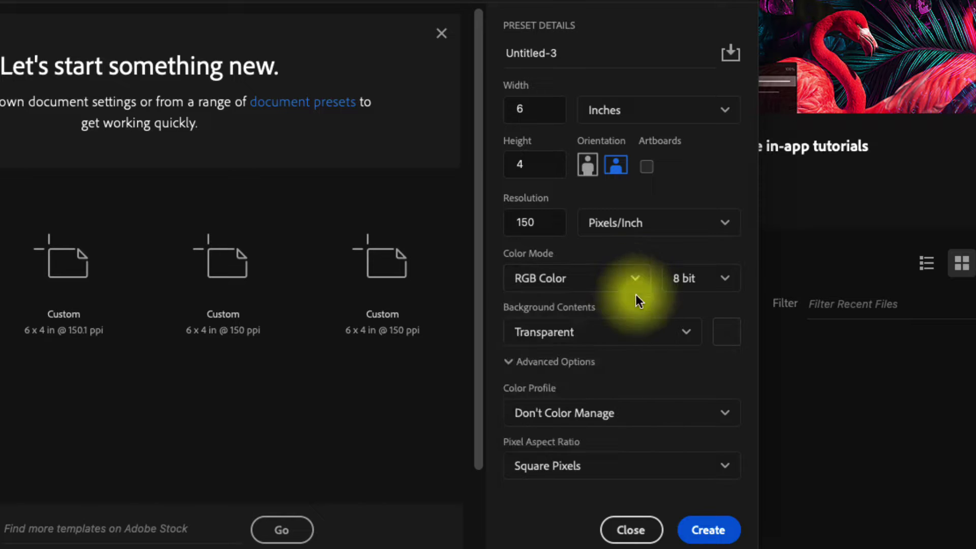
pyautogui.click(629, 337)
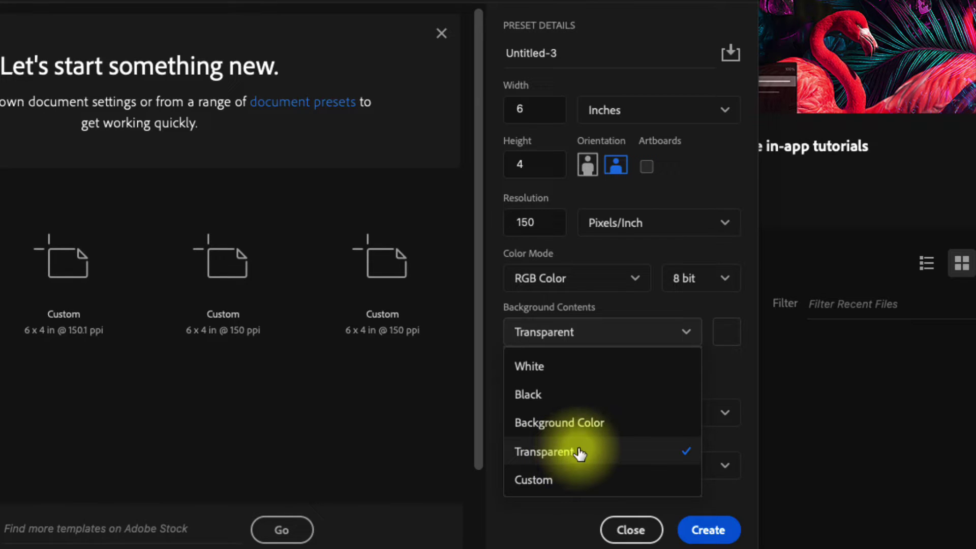
pyautogui.click(597, 330)
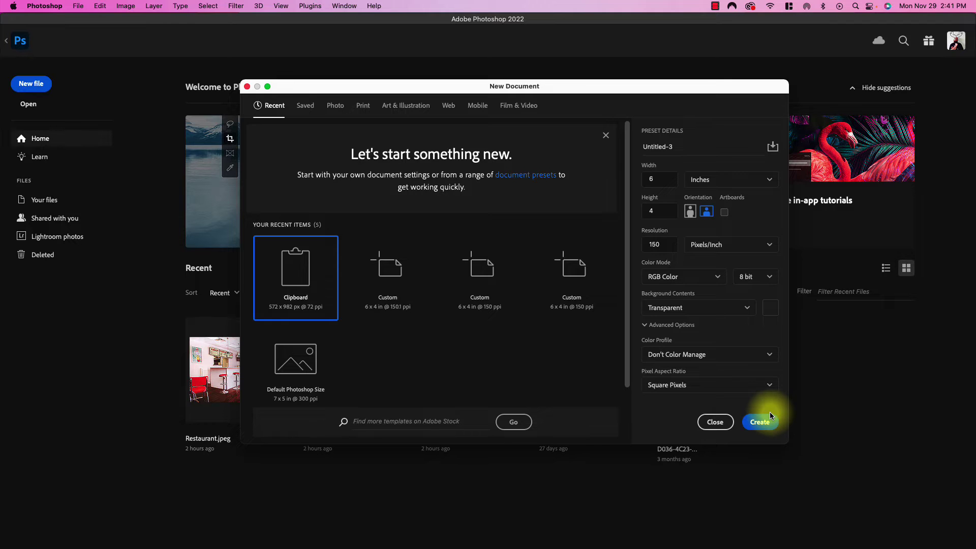
pyautogui.click(769, 413)
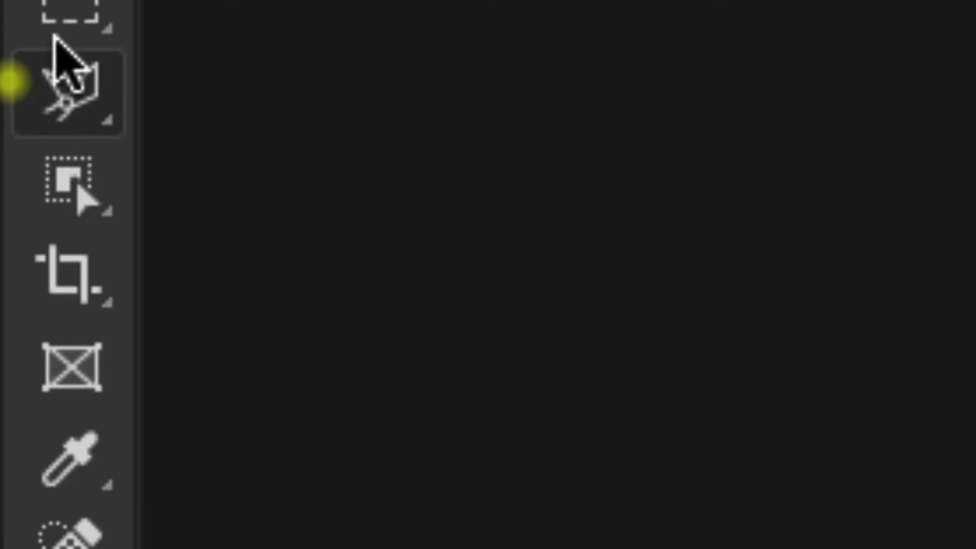
# Look through the lasso variants, choosing the standard Lasso Tool, and activate the Rectangular Marquee Tool
pyautogui.click(83, 104)
pyautogui.moveTo(82, 104)
pyautogui.mouseDown()
pyautogui.moveTo(87, 119)
pyautogui.moveTo(279, 96)
pyautogui.mouseUp()
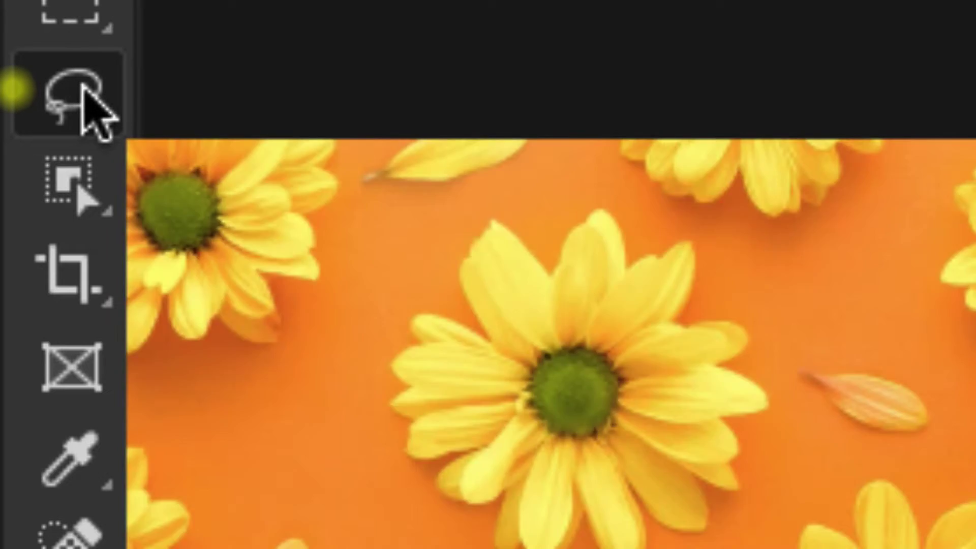
pyautogui.moveTo(83, 98); pyautogui.dragTo(329, 168)
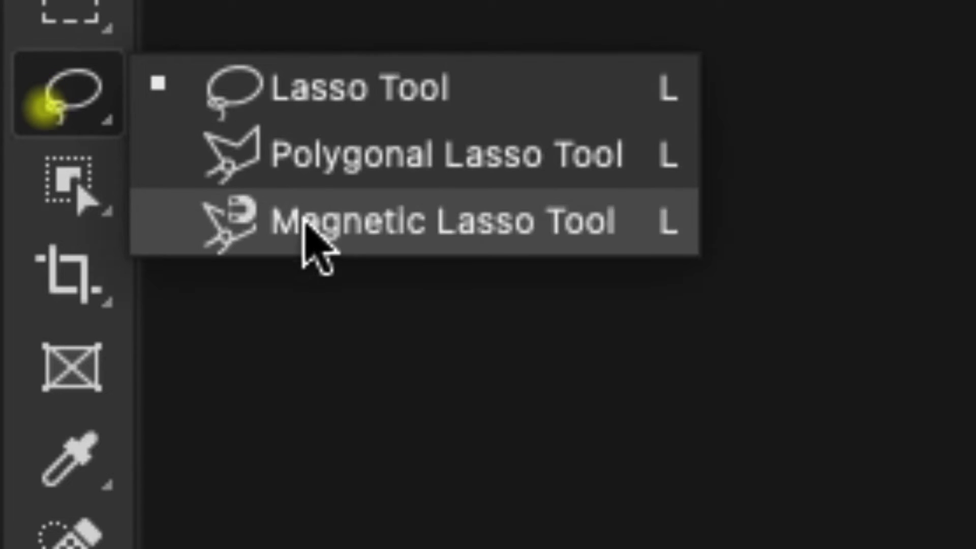
pyautogui.click(76, 108)
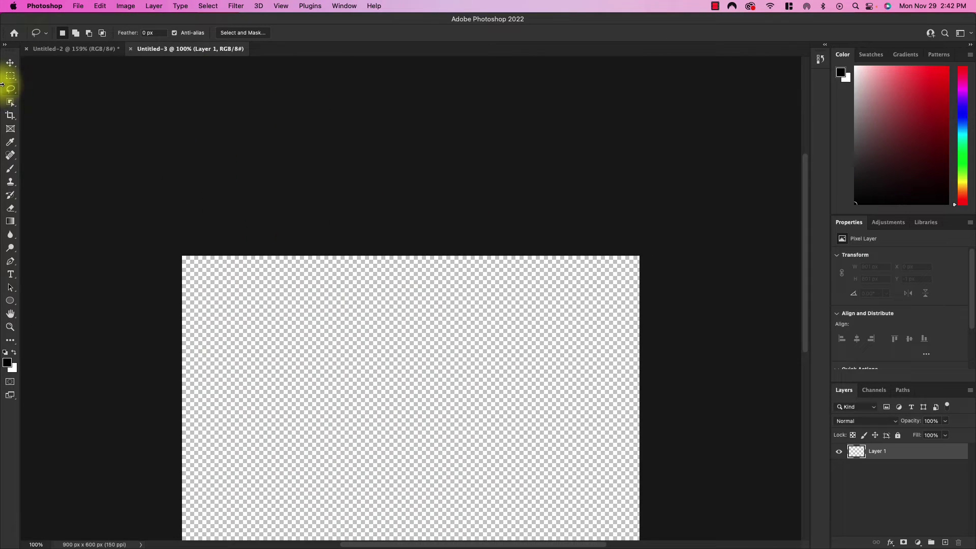
pyautogui.press('pagedown')
pyautogui.click(8, 81)
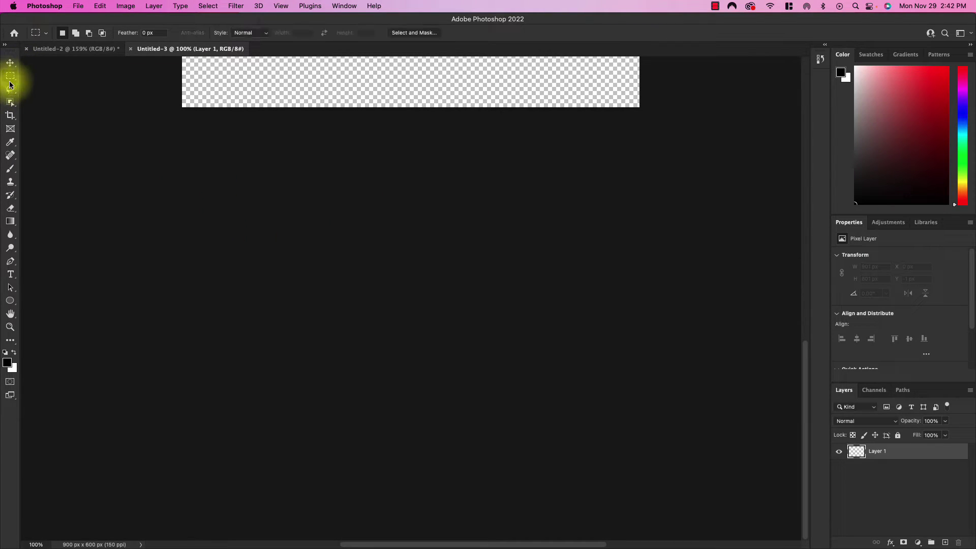
# Look through the marquee tool variants, keep the Rectangular Marquee Tool active, and bring the whole blank canvas into view
pyautogui.click(11, 82)
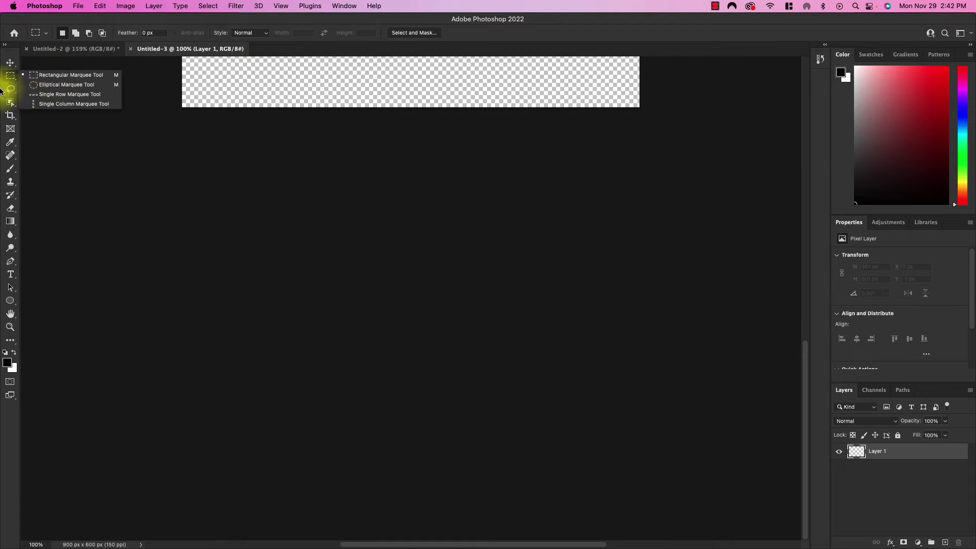
pyautogui.click(8, 77)
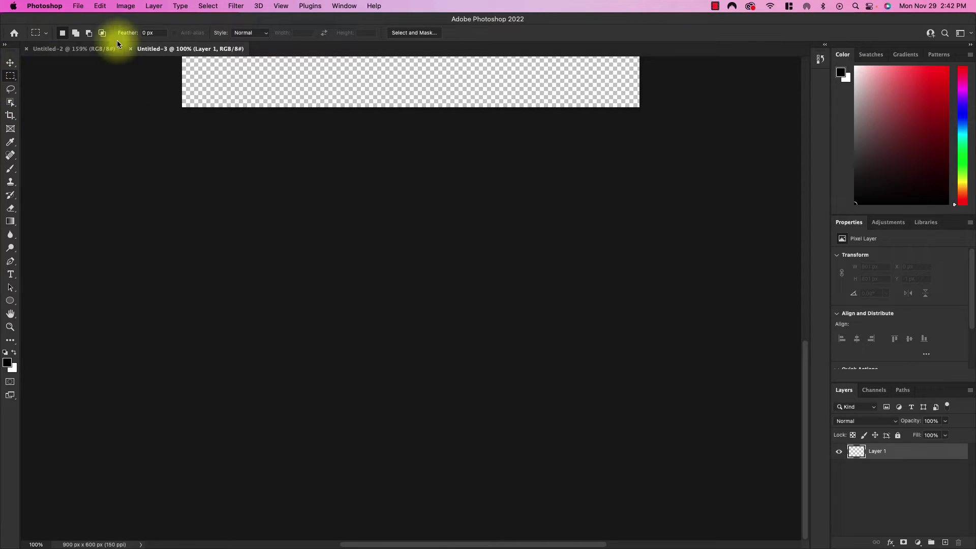
pyautogui.scroll(5, 320, 188)
pyautogui.scroll(1, 327, 197)
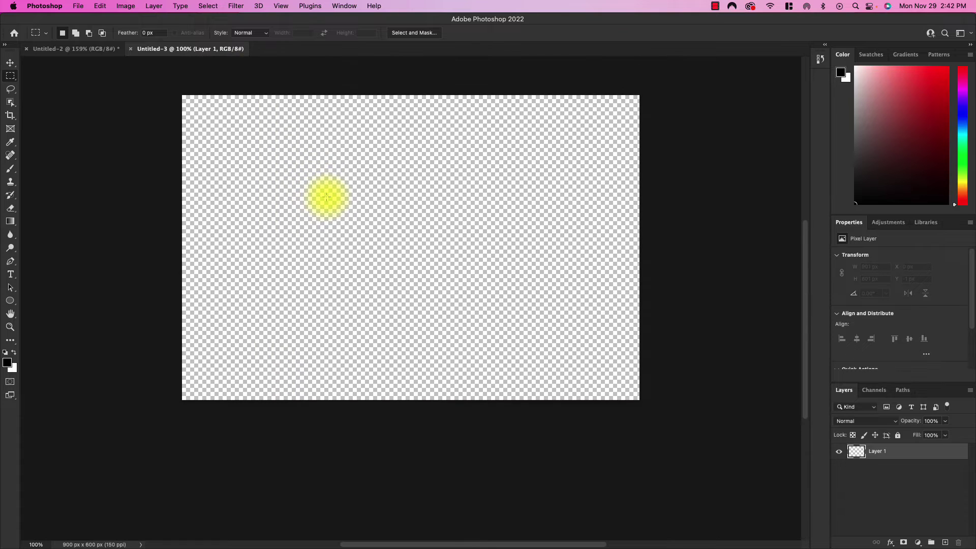
# Open Hamburger.png, Puppet.jpeg and Restaurant.jpeg together from the 01 - LESSON FOLDER
pyautogui.click(76, 6)
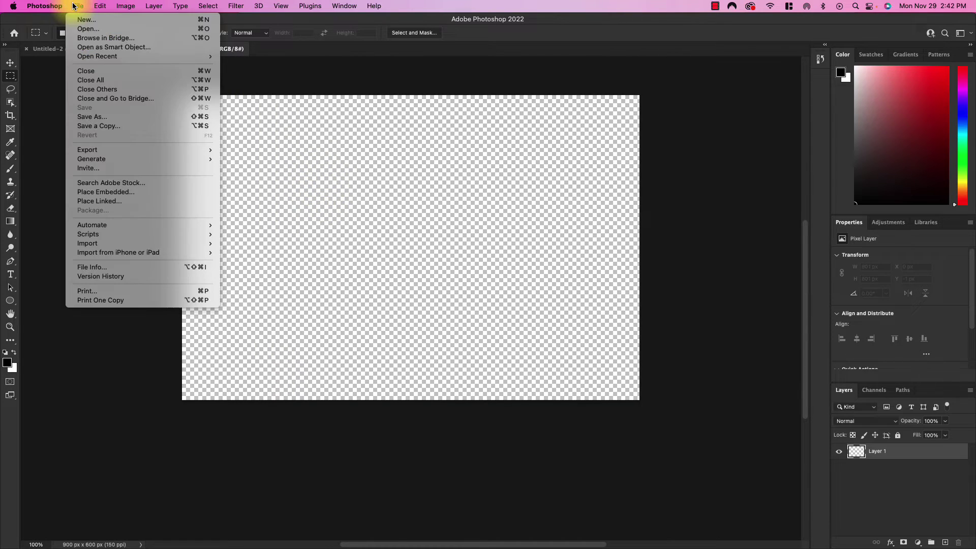
pyautogui.click(96, 29)
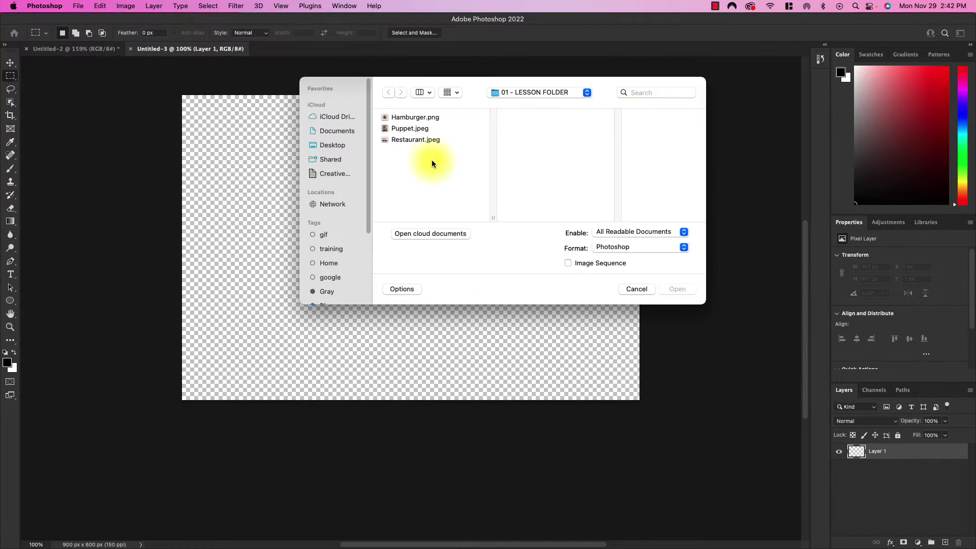
pyautogui.moveTo(432, 160); pyautogui.dragTo(416, 126)
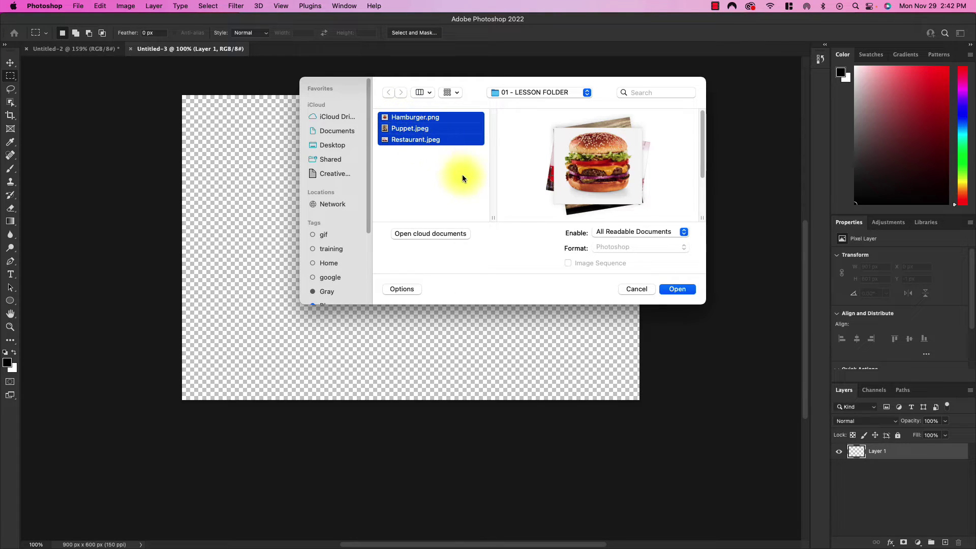
pyautogui.click(678, 289)
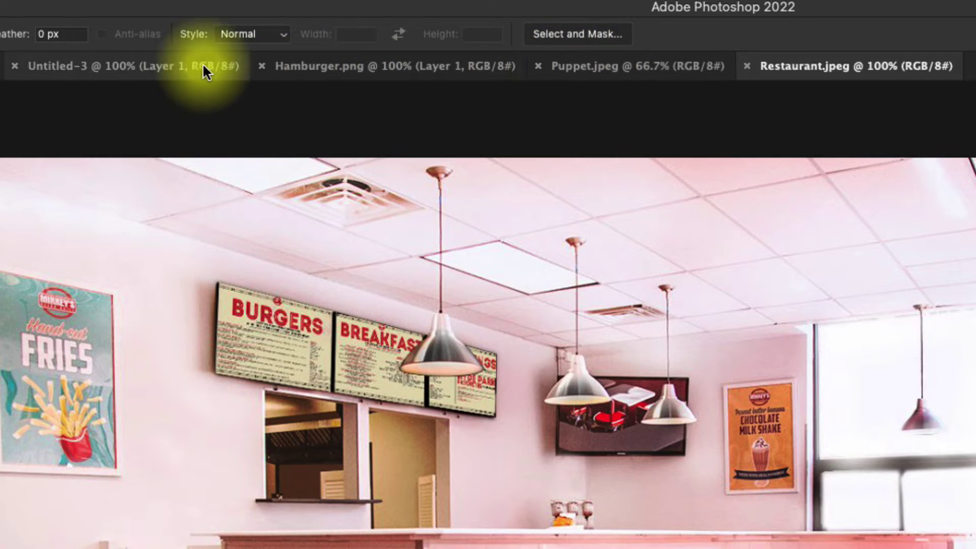
# Copy the restaurant picture's Background layer from Restaurant.jpeg into the blank Untitled-3 document as a new layer
pyautogui.click(154, 65)
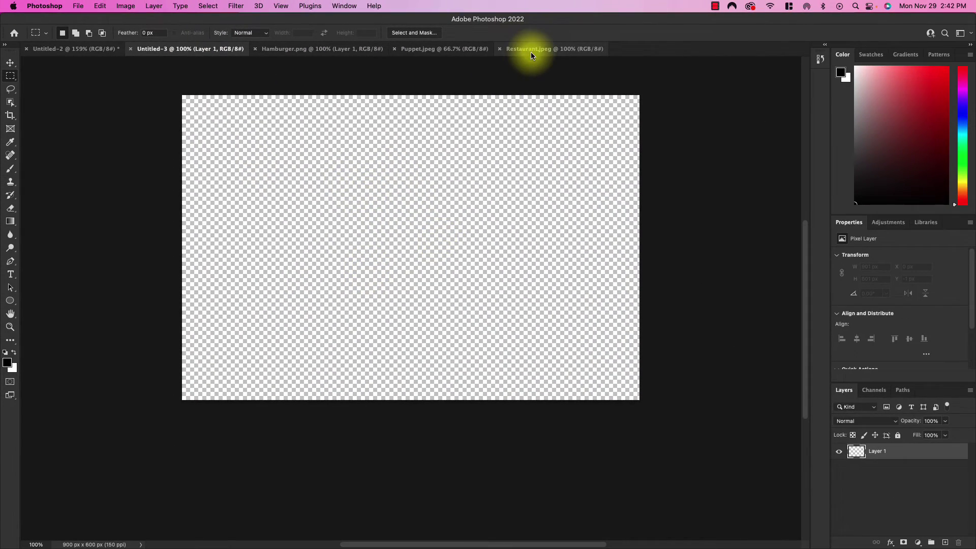
pyautogui.click(530, 51)
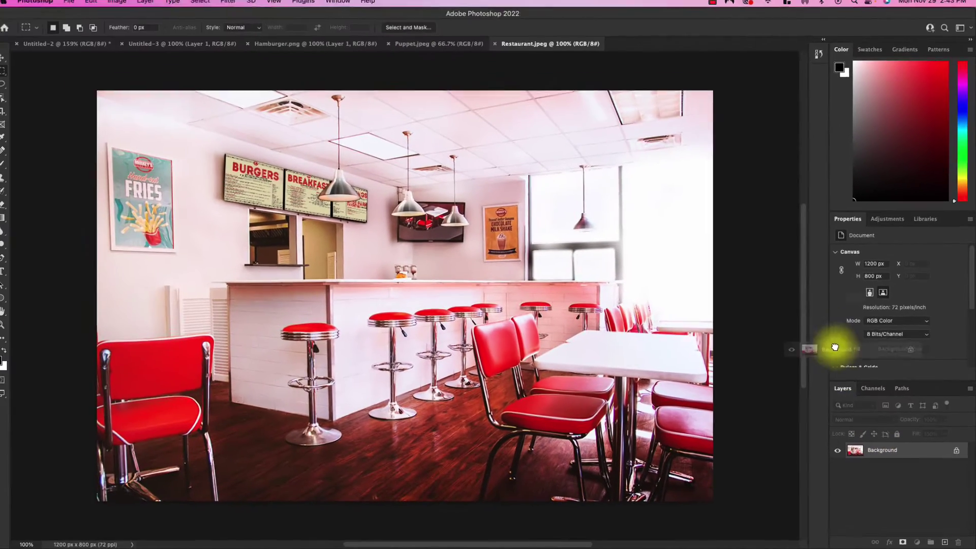
pyautogui.moveTo(309, 48); pyautogui.dragTo(397, 225)
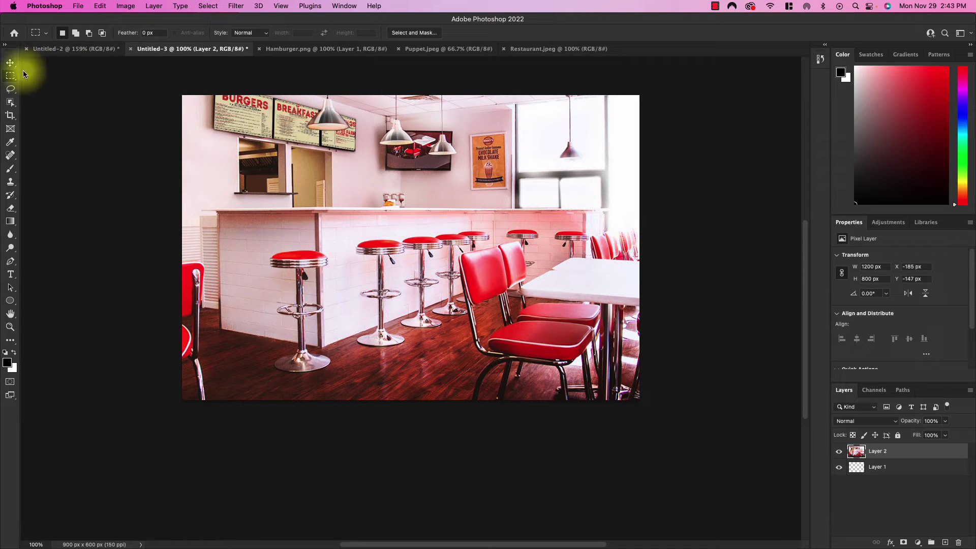
# Align the restaurant layer with the canvas's upper-left corner and scale it proportionally to about 75% so it fills the canvas
pyautogui.click(10, 63)
pyautogui.moveTo(559, 196); pyautogui.dragTo(649, 268)
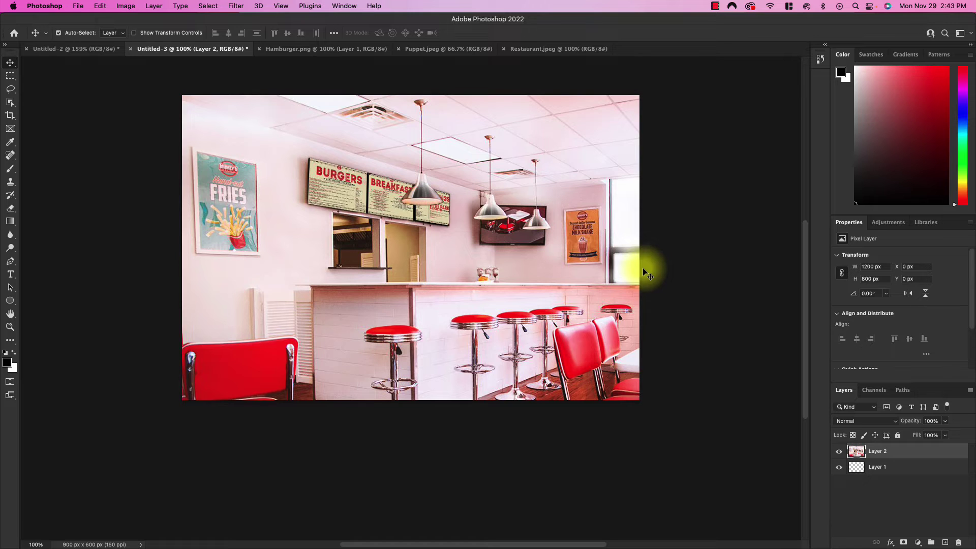
pyautogui.press('super+t')
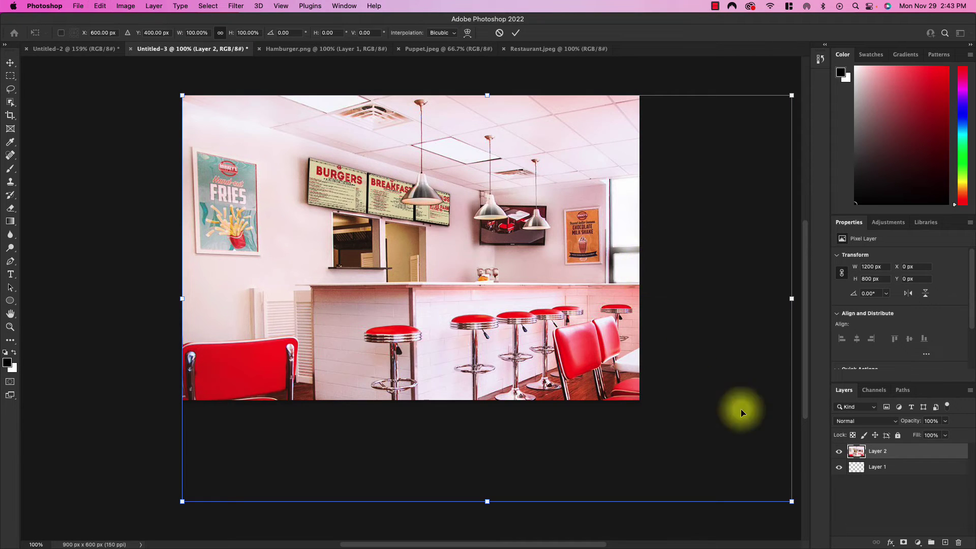
pyautogui.moveTo(791, 502); pyautogui.dragTo(638, 408)
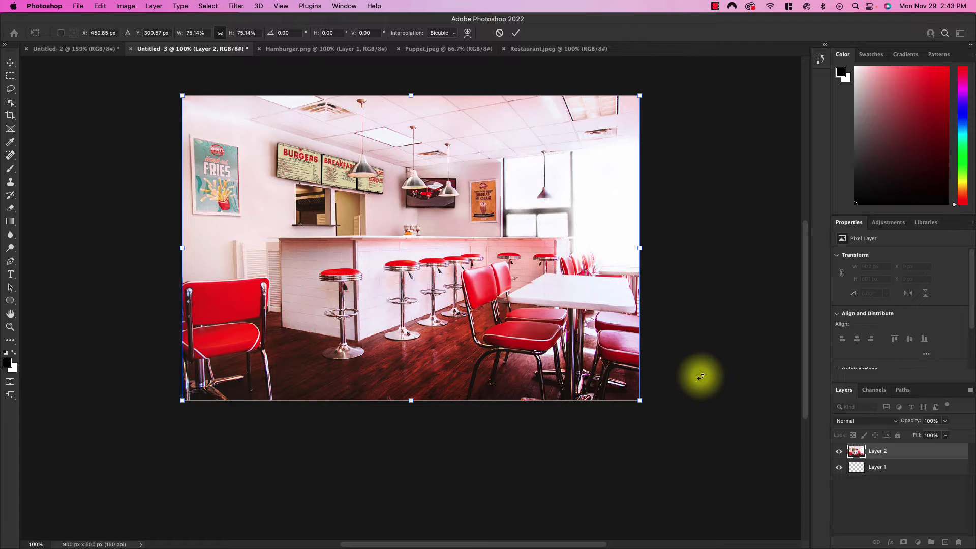
pyautogui.press('Return')
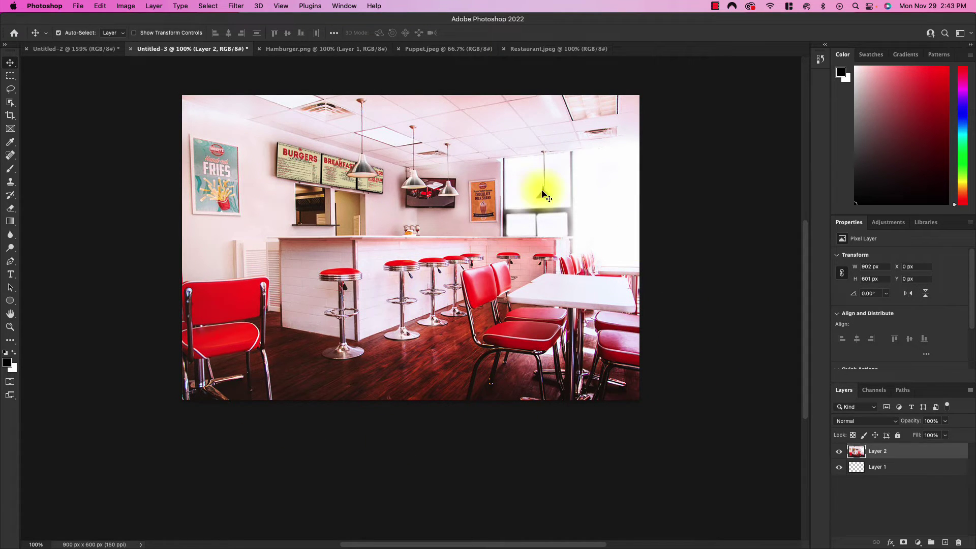
# Compare Restaurant.jpeg with the Untitled-3 composite and close the Restaurant.jpeg document
pyautogui.click(553, 50)
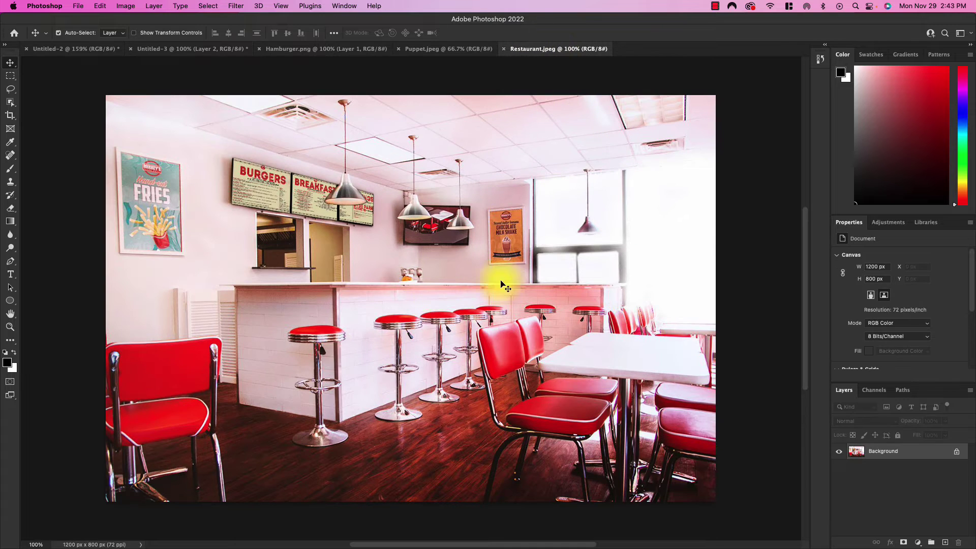
pyautogui.click(218, 53)
pyautogui.click(545, 47)
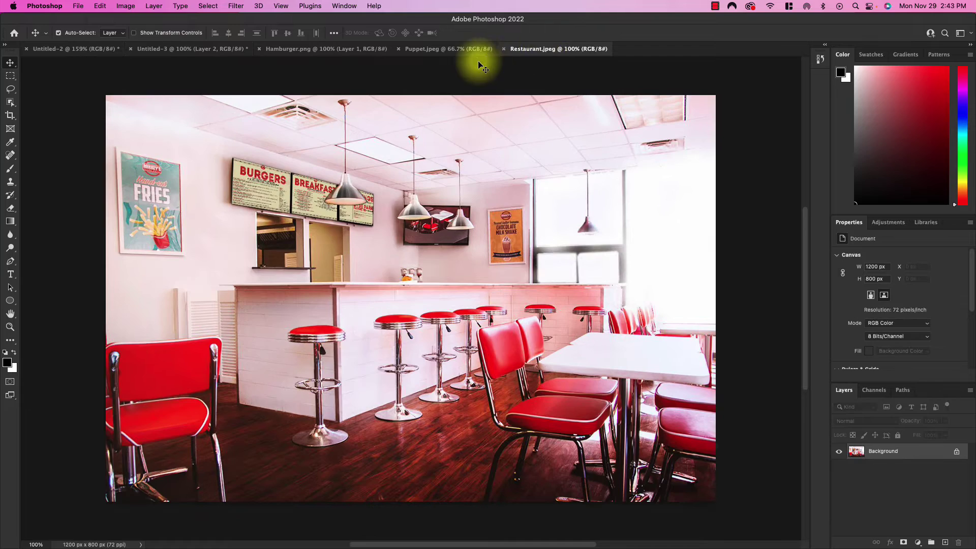
pyautogui.click(506, 49)
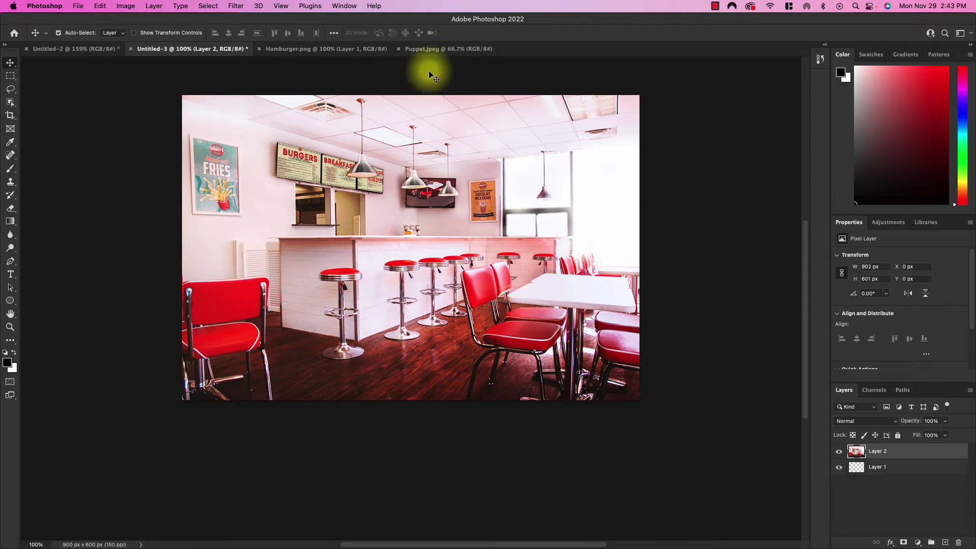
# Copy the entire Hamburger.png image and paste it into Untitled-3 above the restaurant layer
pyautogui.click(313, 51)
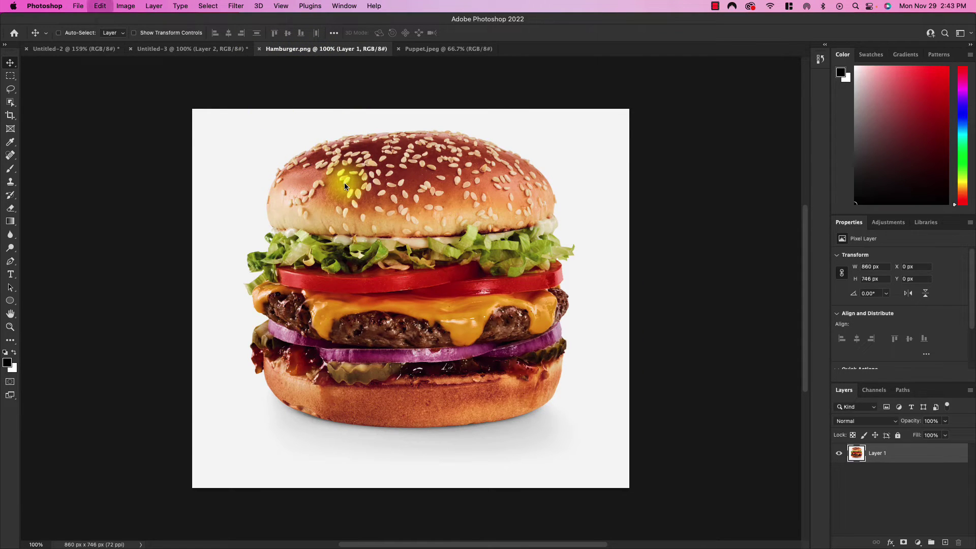
pyautogui.click(187, 49)
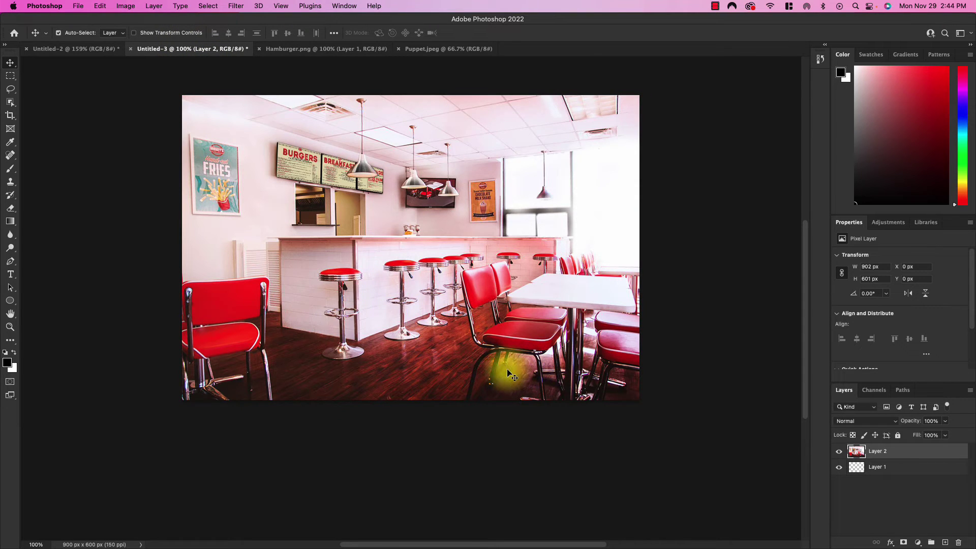
pyautogui.press('super+v')
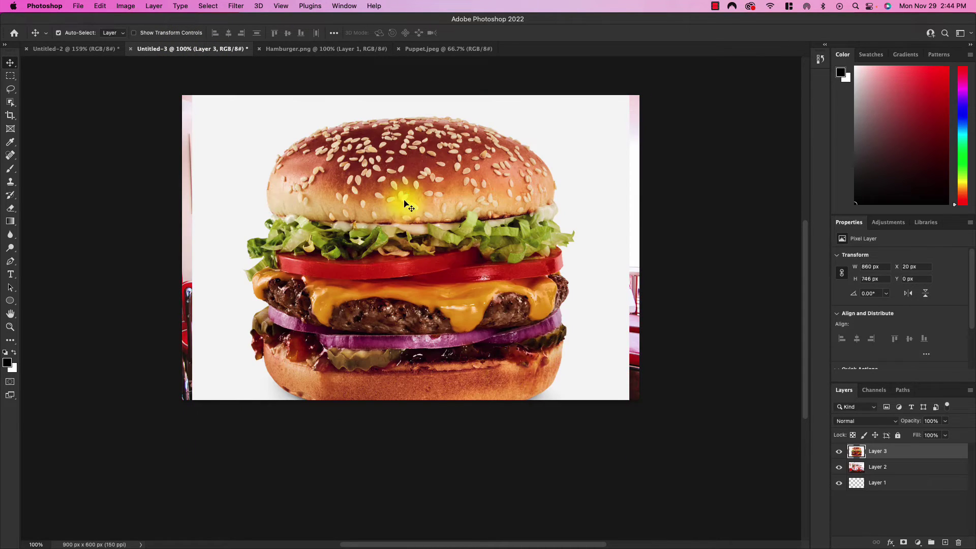
# Try scaling the pasted hamburger to about 52% and placing it mid-canvas over the restaurant, and delete its layer
pyautogui.moveTo(402, 184); pyautogui.dragTo(412, 237)
pyautogui.press('super+t')
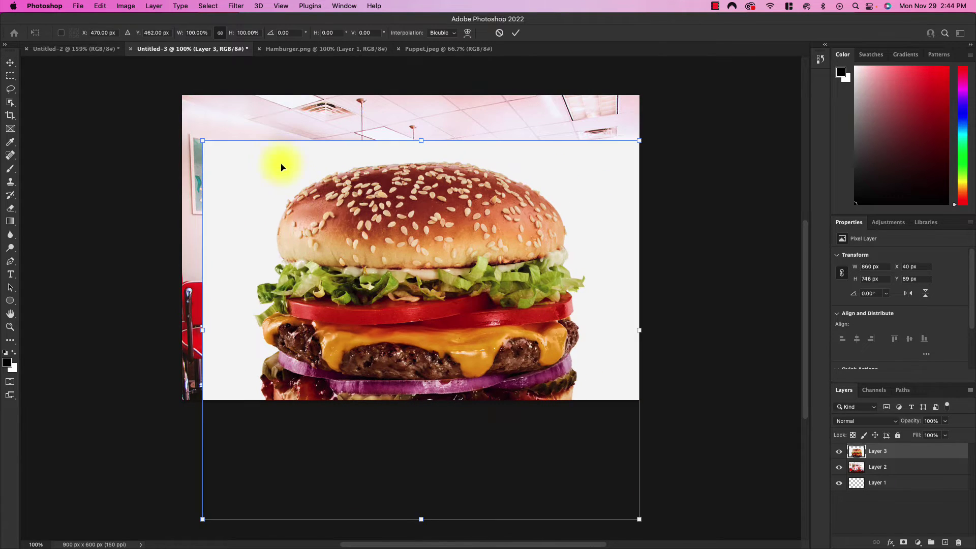
pyautogui.moveTo(204, 141); pyautogui.dragTo(438, 294)
pyautogui.moveTo(511, 357); pyautogui.dragTo(421, 188)
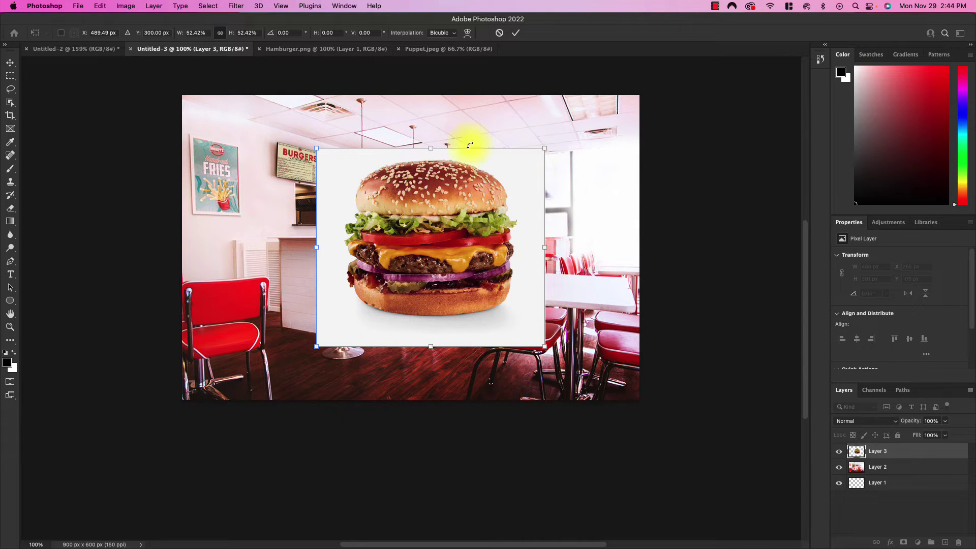
pyautogui.press('Return')
pyautogui.moveTo(893, 450); pyautogui.dragTo(958, 542)
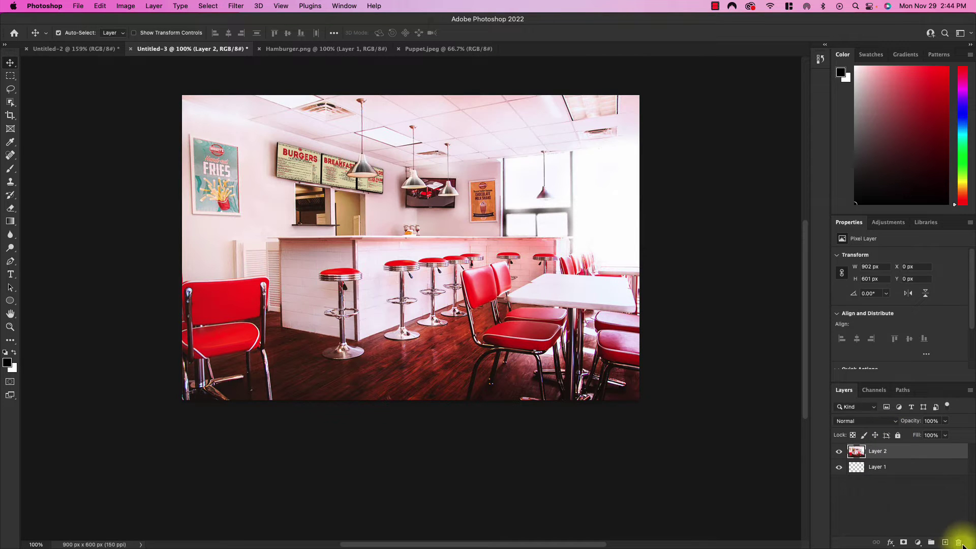
# Trace a closed freehand selection around the hamburger in Hamburger.png with the Lasso Tool
pyautogui.click(309, 51)
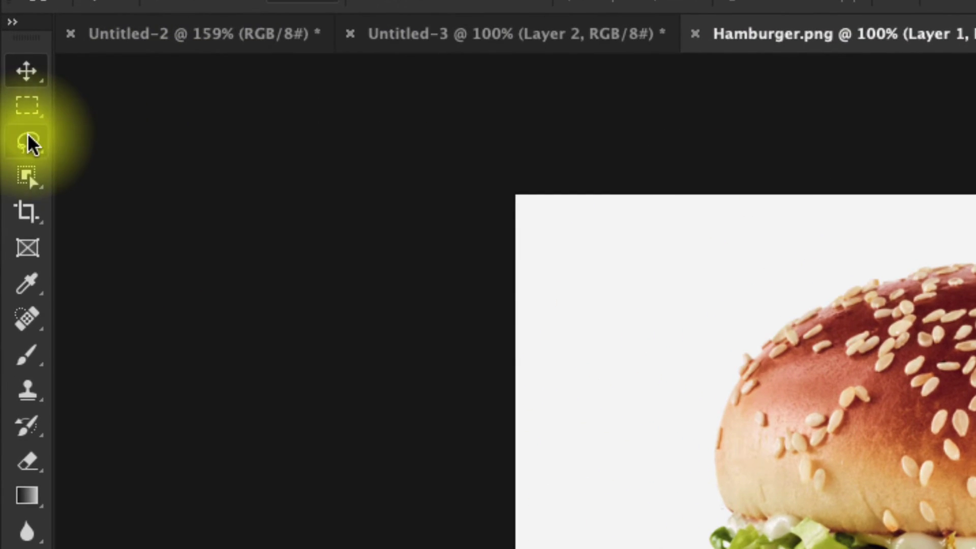
pyautogui.click(31, 143)
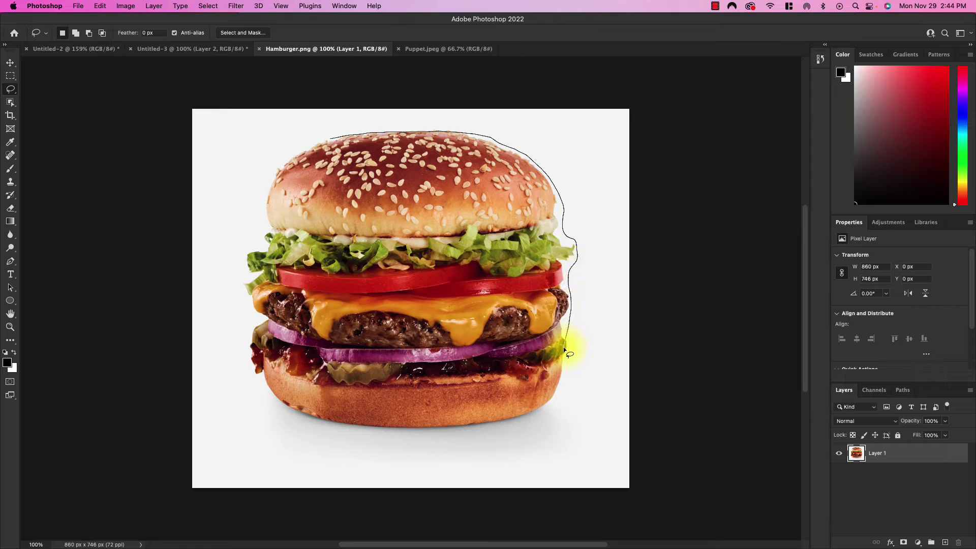
pyautogui.moveTo(563, 346)
pyautogui.mouseDown()
pyautogui.moveTo(557, 392)
pyautogui.moveTo(524, 413)
pyautogui.mouseUp()
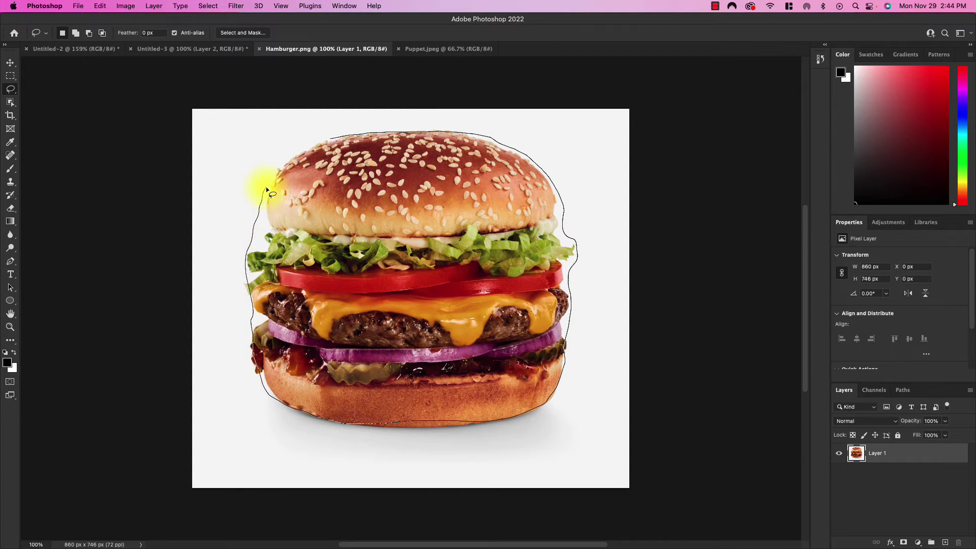
pyautogui.moveTo(329, 138); pyautogui.dragTo(328, 139)
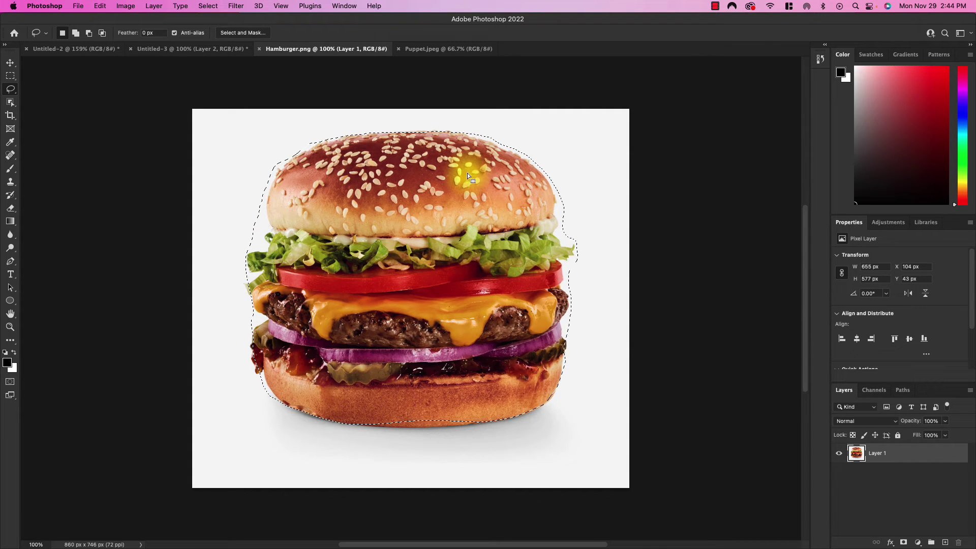
# Paste the lassoed hamburger into Untitled-3, move it over the restaurant's left side to judge the cut-out, and delete its layer
pyautogui.click(188, 51)
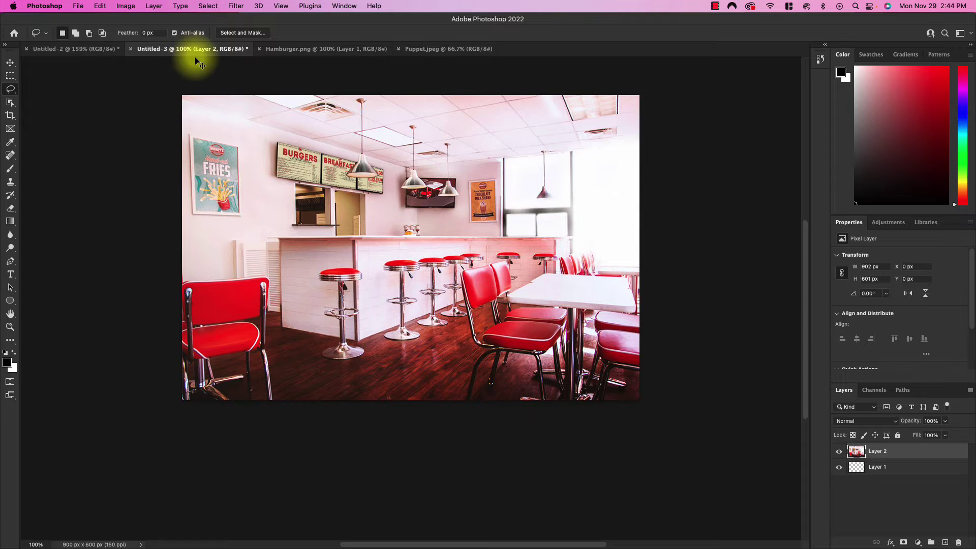
pyautogui.press('super+v')
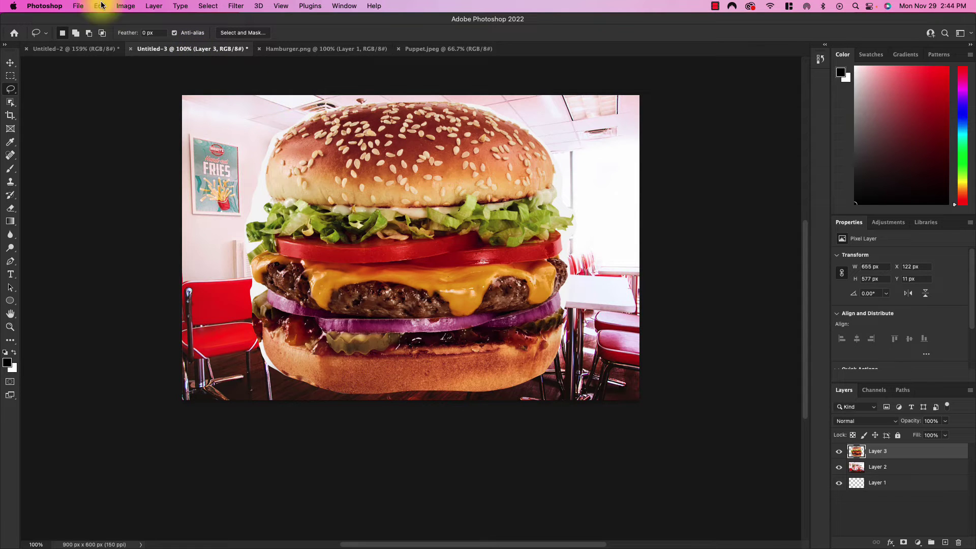
pyautogui.click(11, 62)
pyautogui.moveTo(344, 193); pyautogui.dragTo(301, 205)
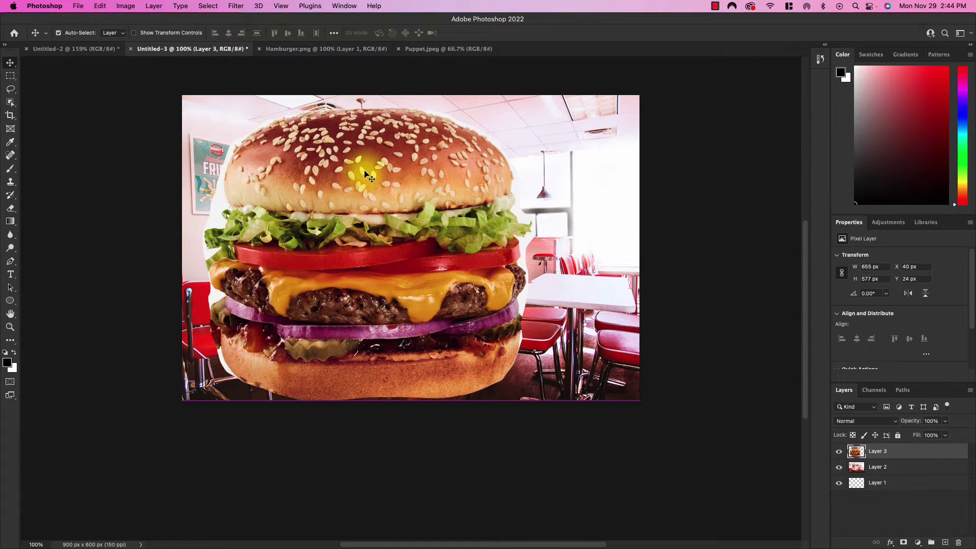
pyautogui.moveTo(919, 450); pyautogui.dragTo(959, 543)
# Return to Hamburger.png, switch to the Polygonal Lasso Tool, and clear the freehand selection
pyautogui.click(366, 49)
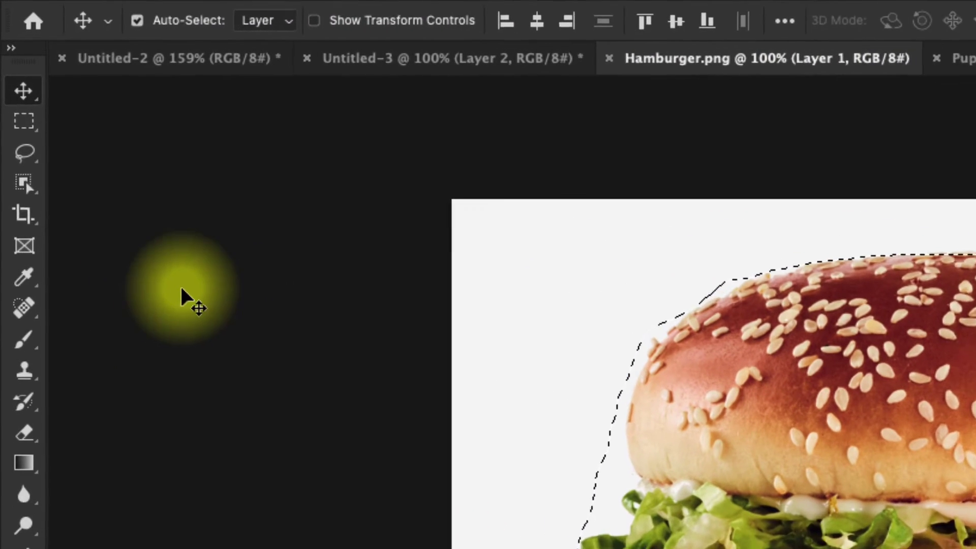
pyautogui.moveTo(12, 155); pyautogui.dragTo(113, 184)
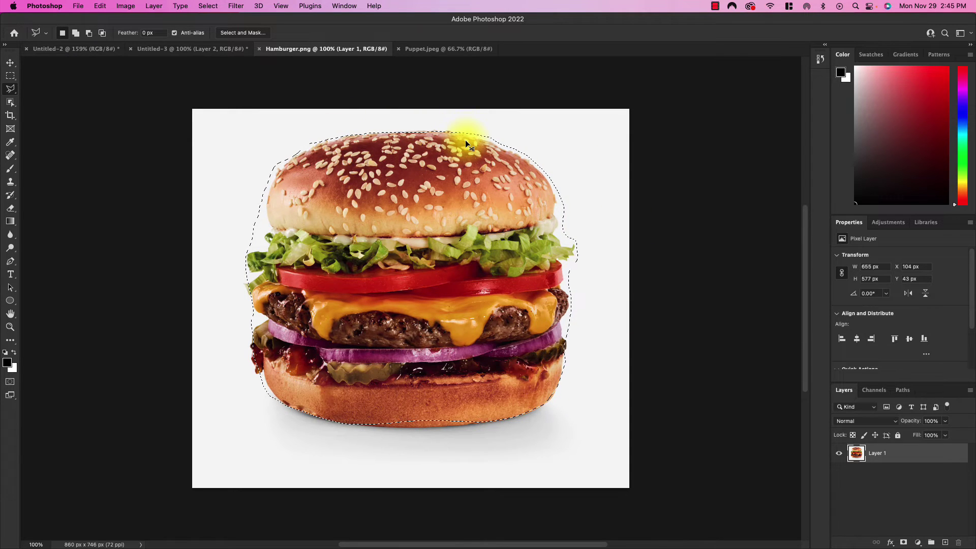
pyautogui.press('super+d')
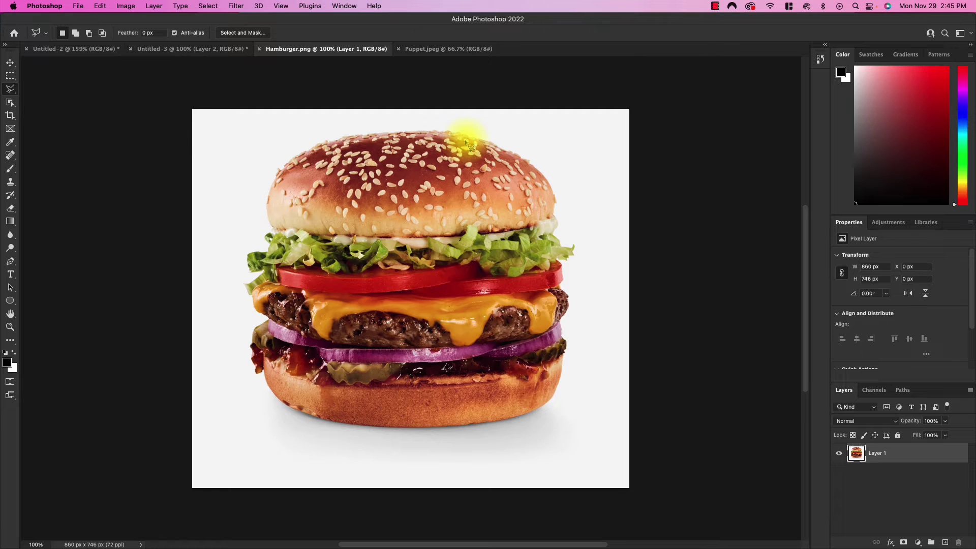
# Trace a closed straight-edged selection around the hamburger in Hamburger.png with the Polygonal Lasso Tool
pyautogui.click(315, 144)
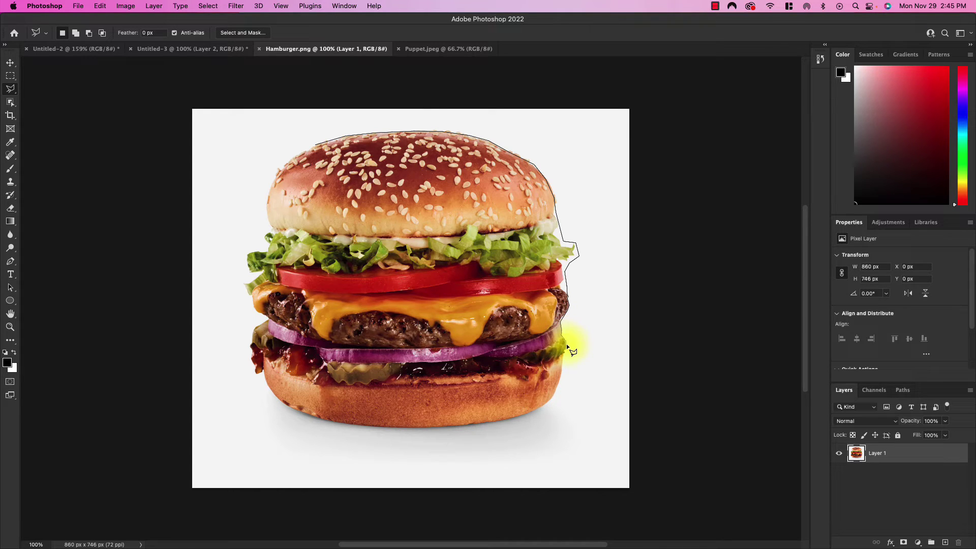
pyautogui.click(563, 389)
pyautogui.click(531, 439)
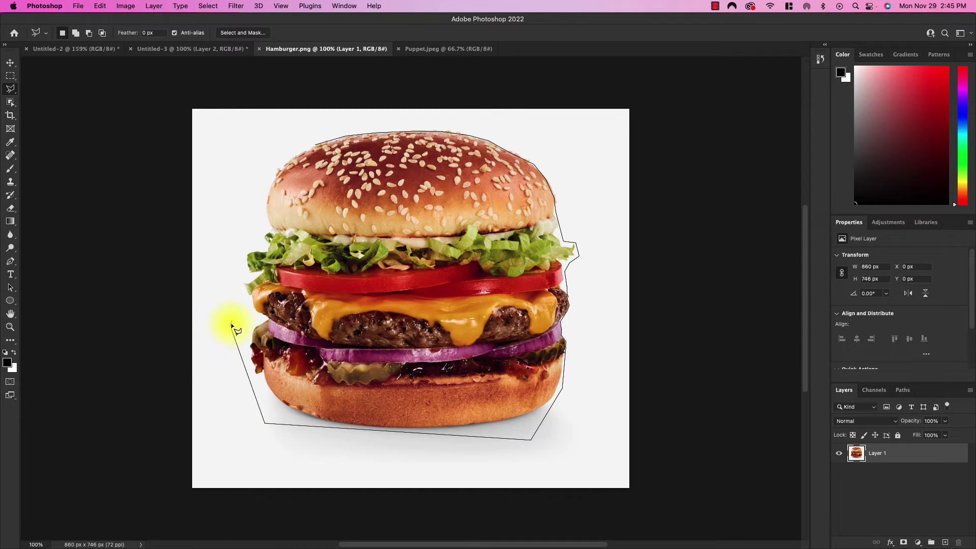
pyautogui.click(315, 143)
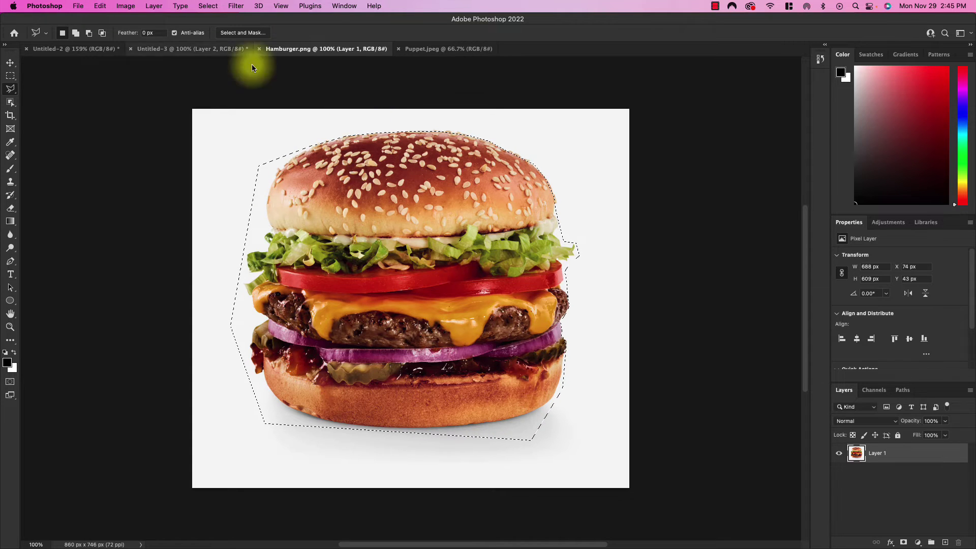
# Paste the polygonal hamburger cut-out into Untitled-3, move it around the restaurant to judge its edges, and delete its layer
pyautogui.click(172, 48)
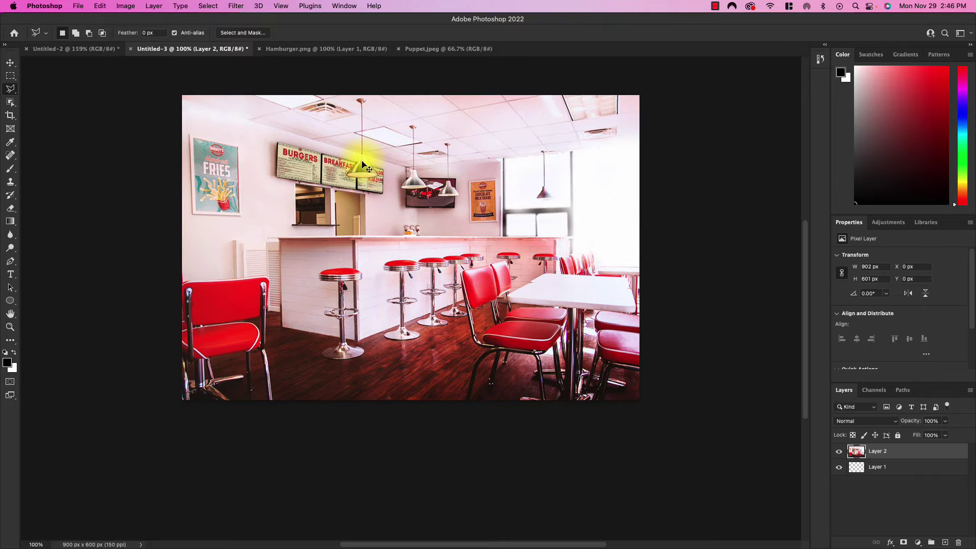
pyautogui.press('super+v')
pyautogui.click(10, 62)
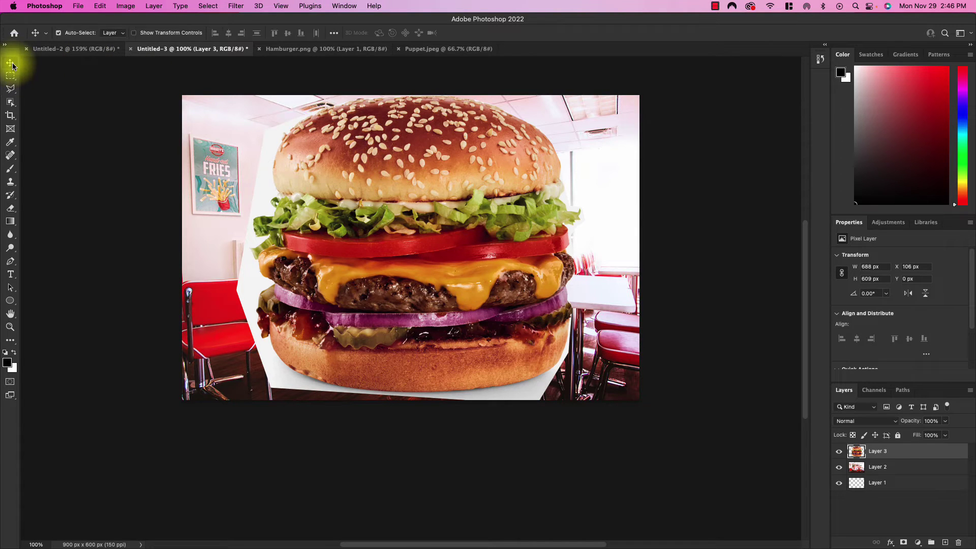
pyautogui.moveTo(358, 192); pyautogui.dragTo(404, 192)
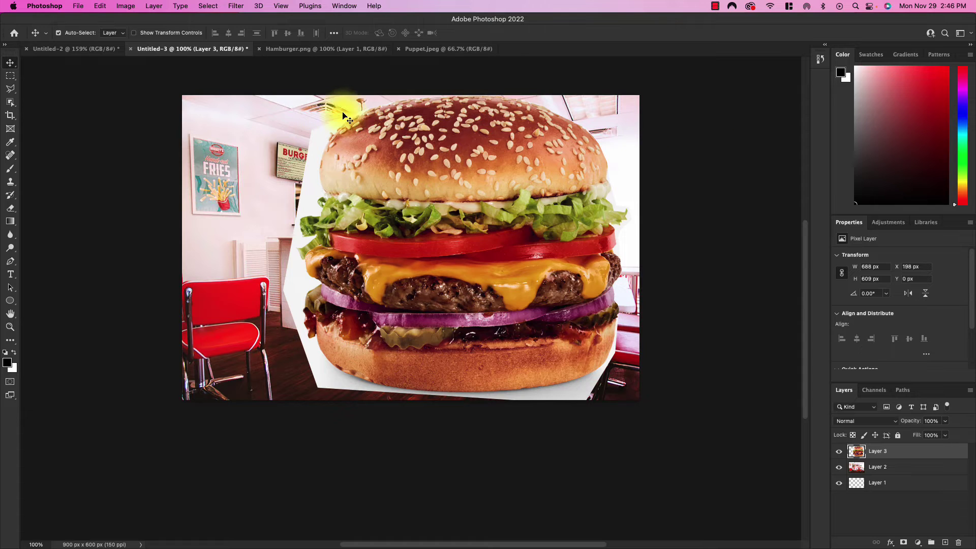
pyautogui.moveTo(412, 126); pyautogui.dragTo(248, 300)
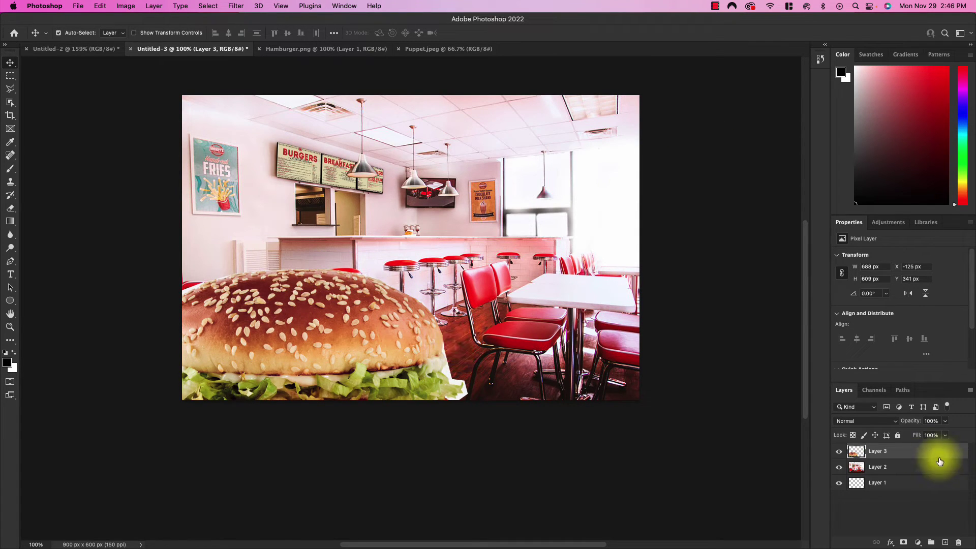
pyautogui.moveTo(932, 450); pyautogui.dragTo(958, 543)
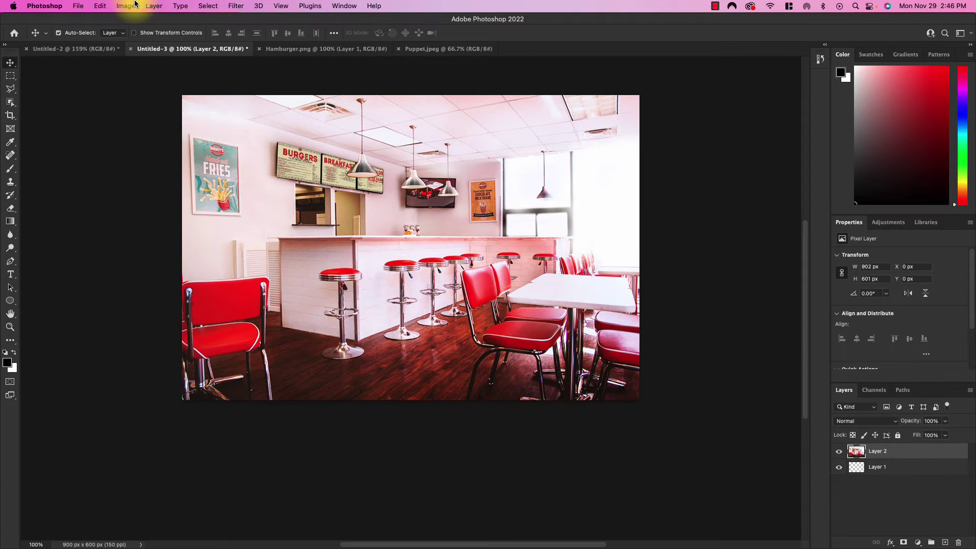
# Return to Hamburger.png and trace a closed selection along the hamburger's outline with the Magnetic Lasso Tool
pyautogui.click(326, 51)
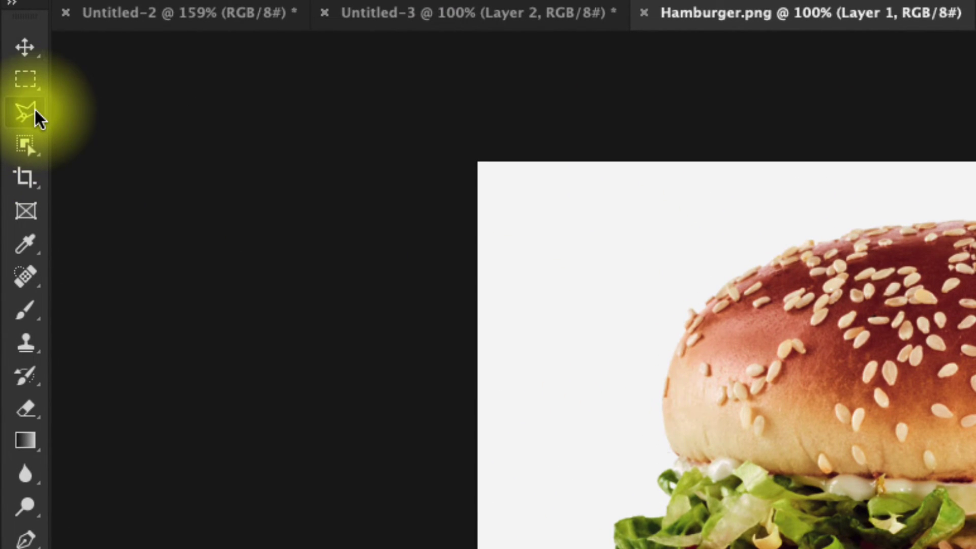
pyautogui.click(34, 109)
pyautogui.click(133, 159)
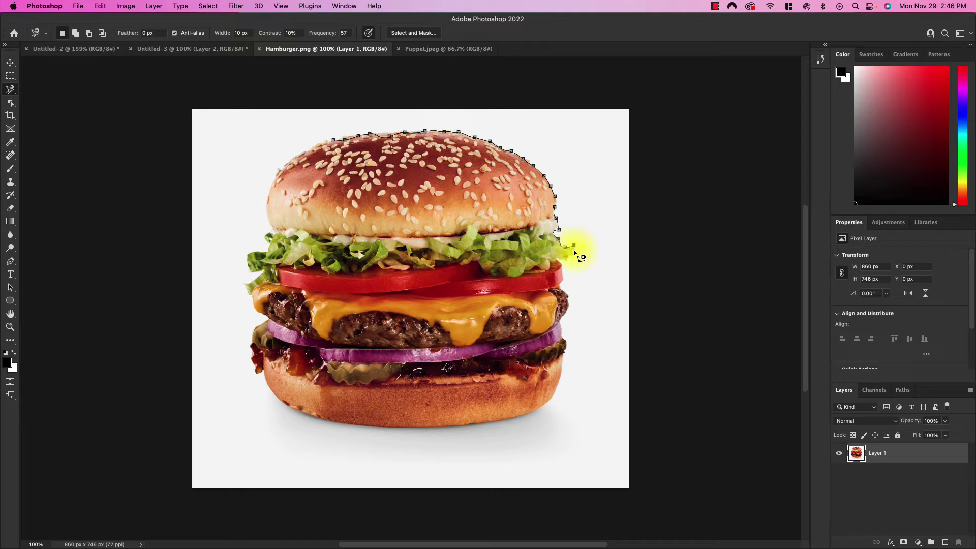
pyautogui.moveTo(562, 268); pyautogui.dragTo(567, 291)
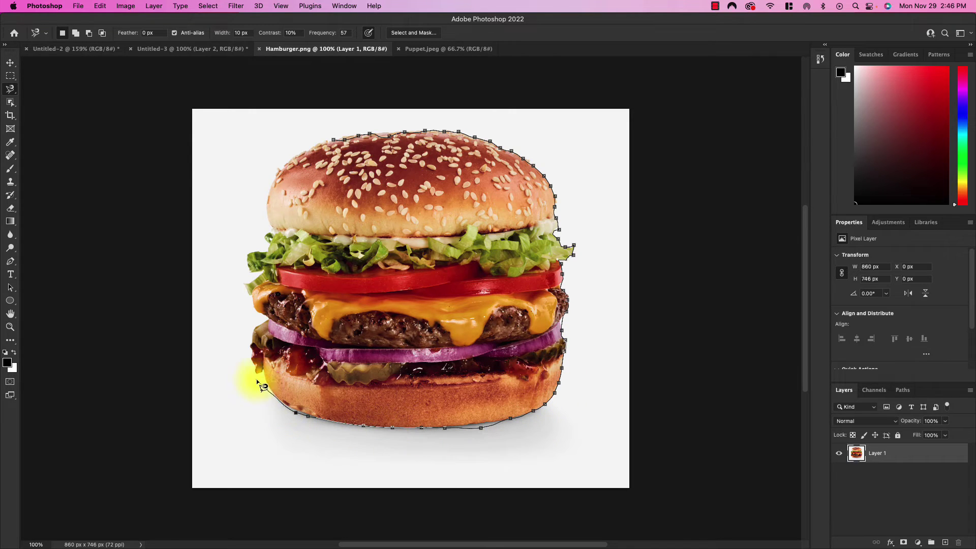
pyautogui.moveTo(262, 321)
pyautogui.mouseDown()
pyautogui.moveTo(252, 282)
pyautogui.moveTo(263, 274)
pyautogui.moveTo(246, 262)
pyautogui.moveTo(271, 255)
pyautogui.moveTo(271, 189)
pyautogui.mouseUp()
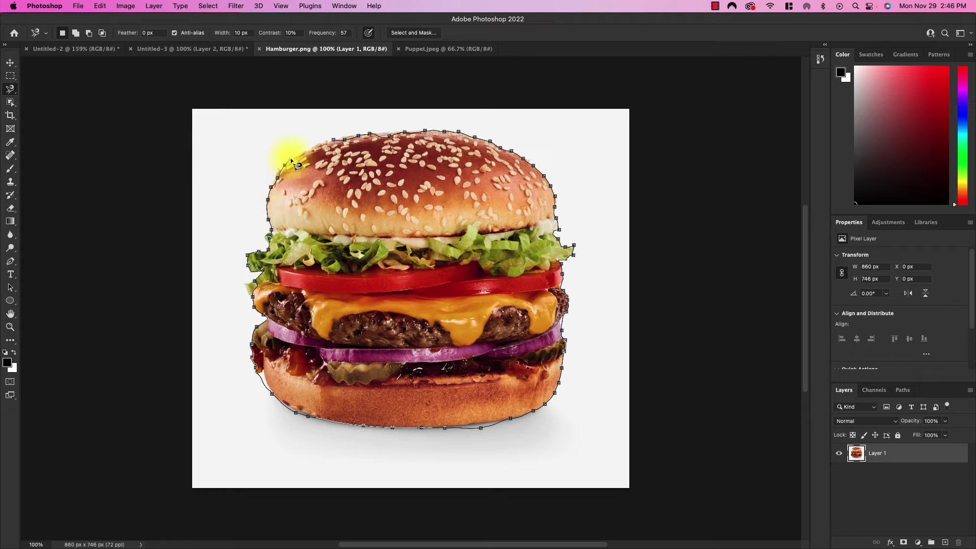
pyautogui.click(333, 139)
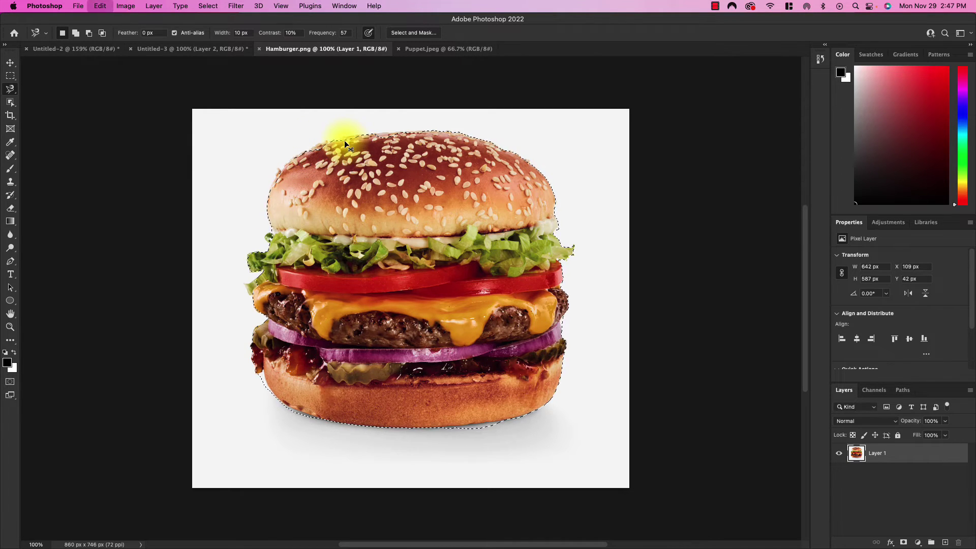
# Paste the magnetic-lasso hamburger cut-out into Untitled-3 and move it slightly left and down over the restaurant
pyautogui.moveTo(192, 59)
pyautogui.mouseDown()
pyautogui.moveTo(188, 49)
pyautogui.moveTo(172, 60)
pyautogui.mouseUp()
pyautogui.click(11, 63)
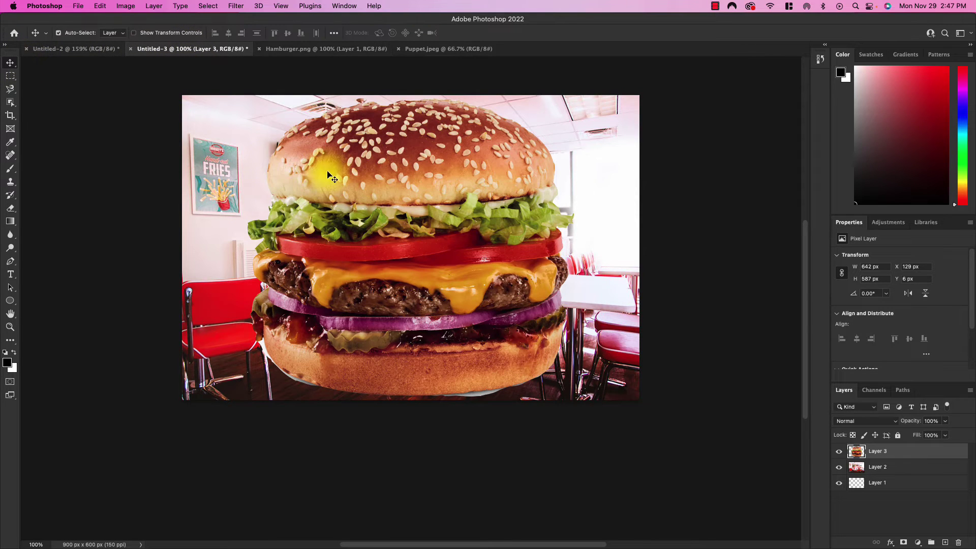
pyautogui.moveTo(330, 175); pyautogui.dragTo(293, 186)
# Scale the pasted hamburger to about 13% and stand it on the left end of the restaurant counter
pyautogui.hotkey('ctrl', 't')
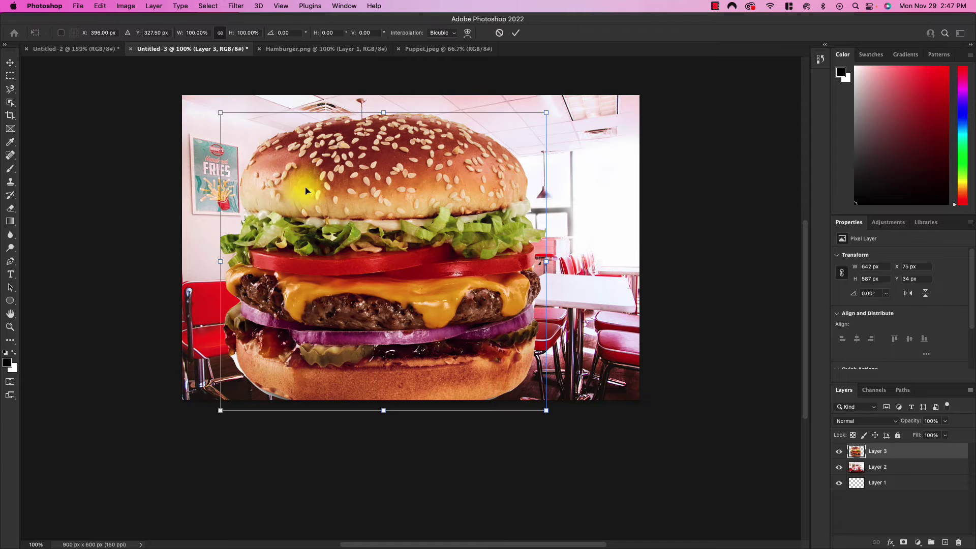
pyautogui.moveTo(539, 116); pyautogui.dragTo(349, 290)
pyautogui.moveTo(323, 368); pyautogui.dragTo(386, 189)
pyautogui.moveTo(411, 115); pyautogui.dragTo(318, 199)
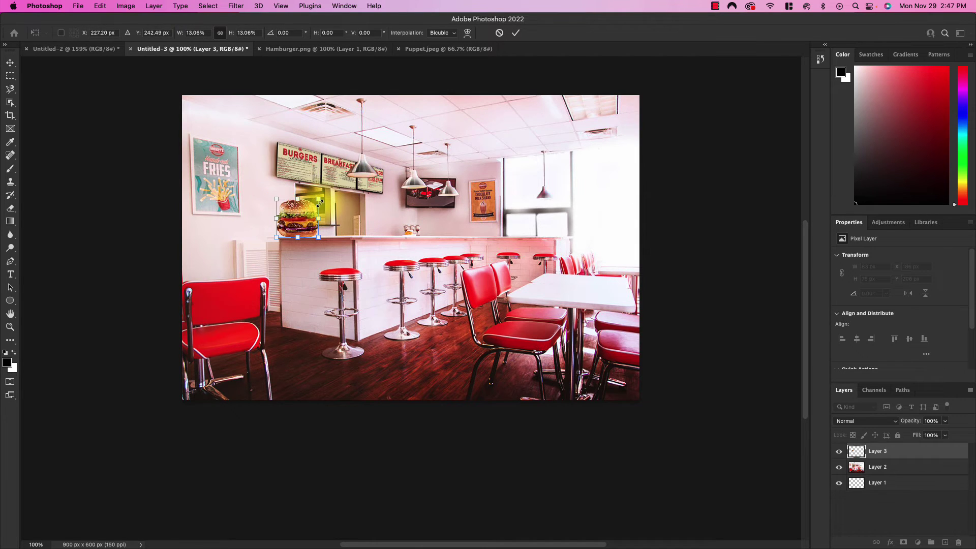
pyautogui.press('Return')
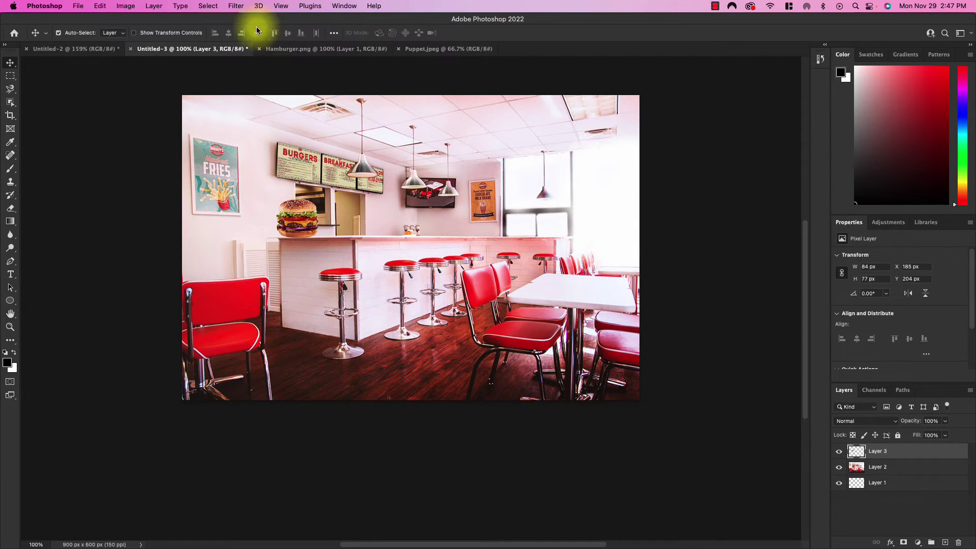
# Return to Hamburger.png and select the hamburger with the Object Selection Tool, enclosing it in a rectangle of about 686 by 649 px
pyautogui.click(332, 49)
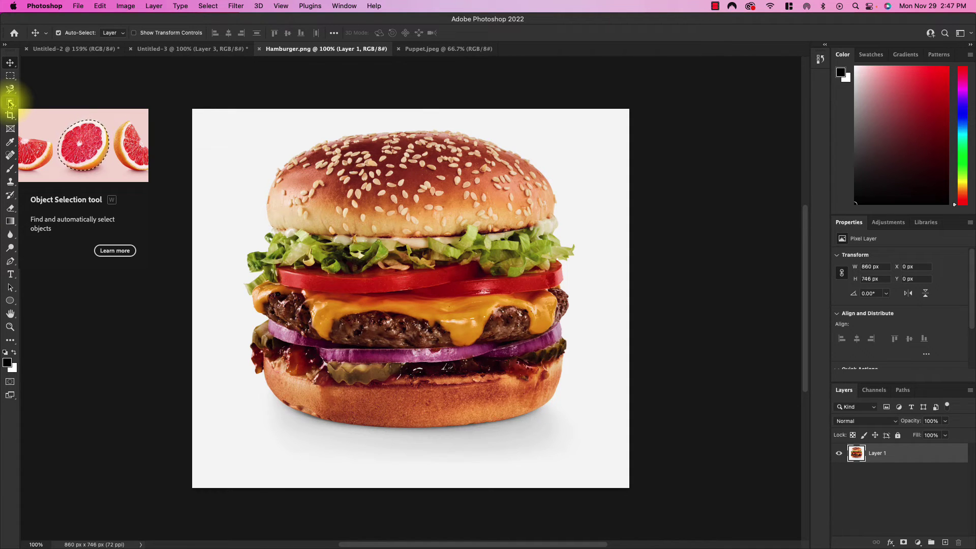
pyautogui.click(10, 103)
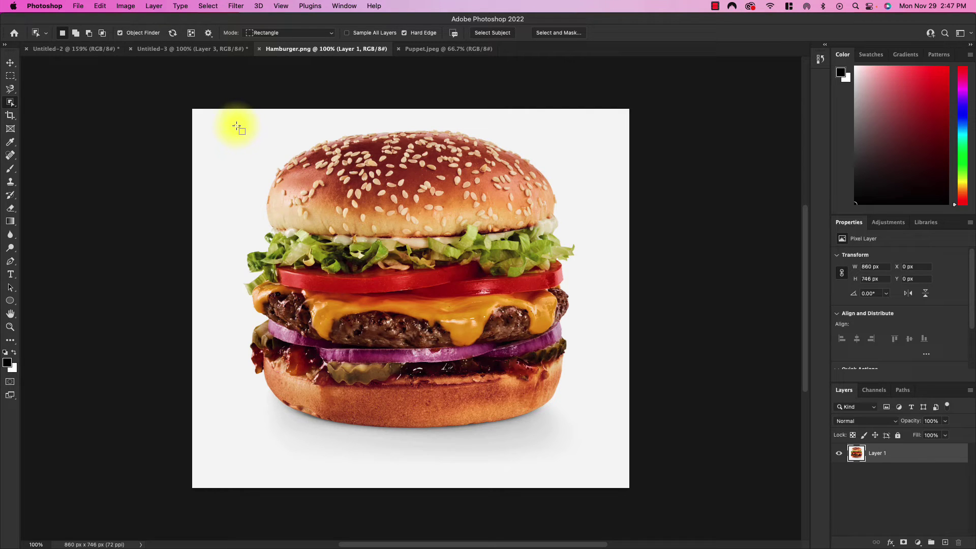
pyautogui.moveTo(235, 125); pyautogui.dragTo(584, 455)
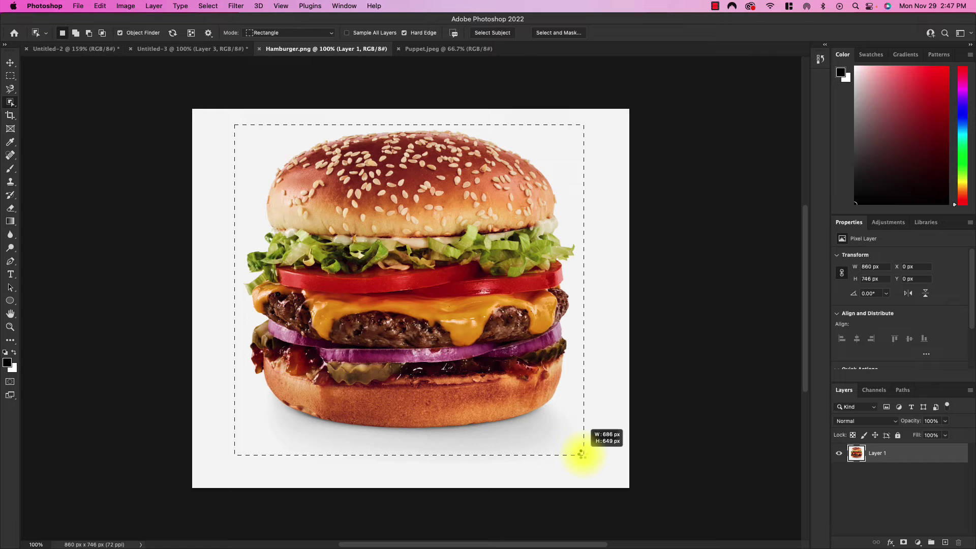
pyautogui.moveTo(581, 452); pyautogui.dragTo(581, 453)
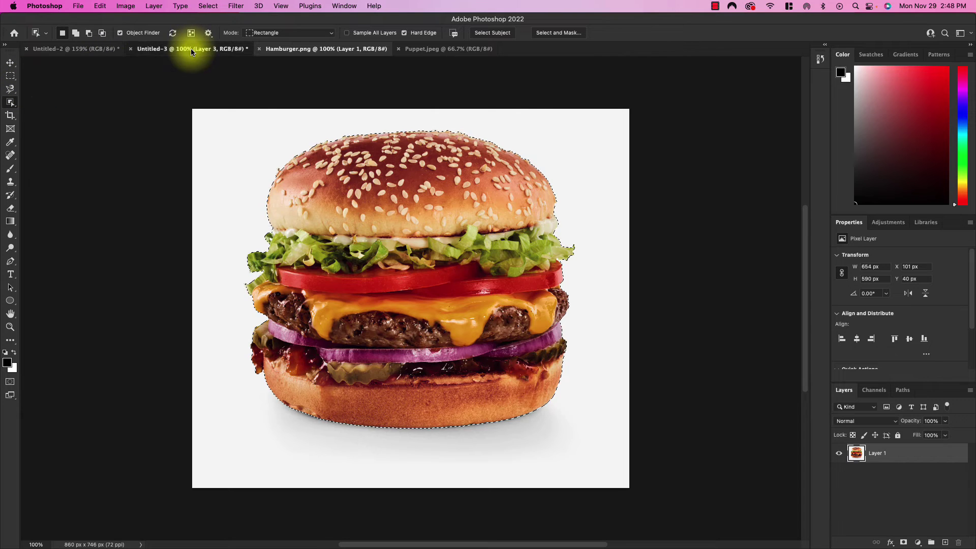
# Paste the object-selected hamburger into Untitled-3 and move it toward the right side of the restaurant
pyautogui.moveTo(192, 51); pyautogui.dragTo(433, 209)
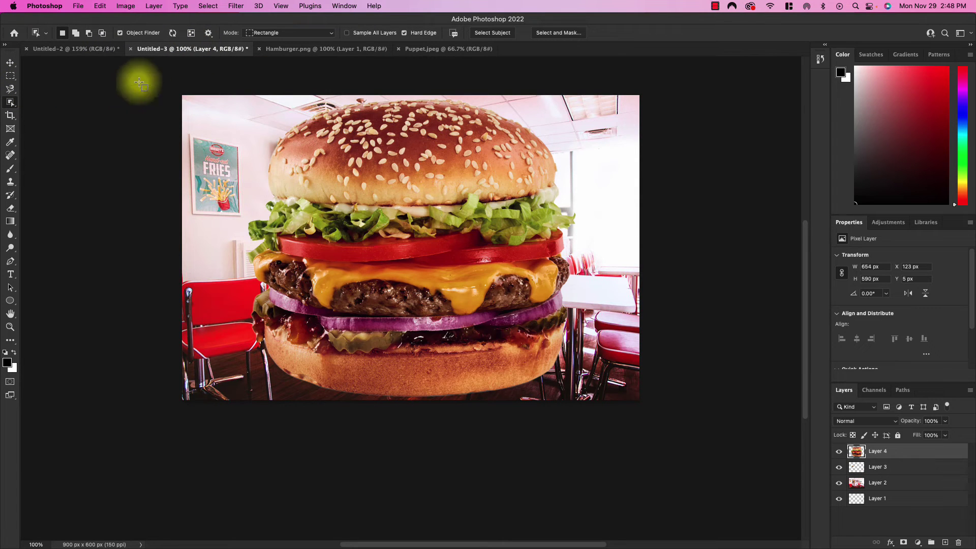
pyautogui.click(10, 62)
pyautogui.moveTo(302, 122); pyautogui.dragTo(365, 162)
pyautogui.press('super+z')
pyautogui.moveTo(421, 151); pyautogui.dragTo(469, 148)
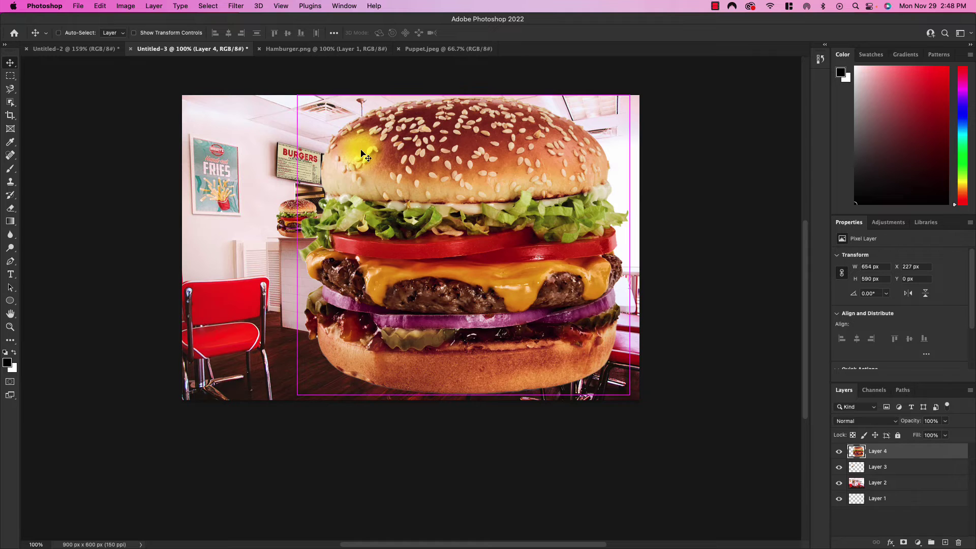
# Scale the large pasted hamburger to about 24% and set it on the white table at the restaurant's right
pyautogui.press('super+t')
pyautogui.moveTo(296, 96); pyautogui.dragTo(523, 297)
pyautogui.moveTo(593, 352); pyautogui.dragTo(578, 257)
pyautogui.moveTo(615, 208); pyautogui.dragTo(532, 238)
pyautogui.moveTo(589, 272); pyautogui.dragTo(584, 272)
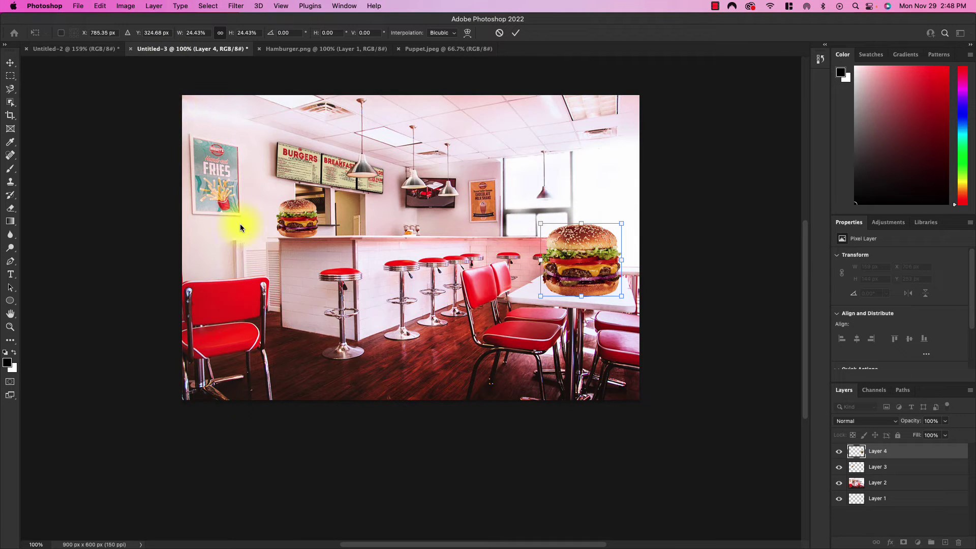
pyautogui.press('Return')
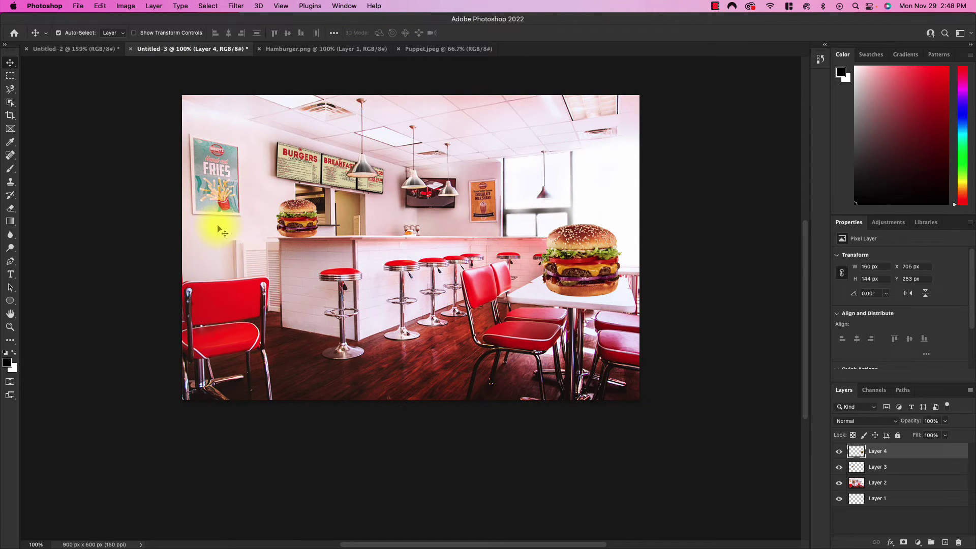
# Move the small hamburger from the counter onto the seat of the nearest bar stool and deselect all layers
pyautogui.click(307, 228)
pyautogui.moveTo(305, 226); pyautogui.dragTo(346, 258)
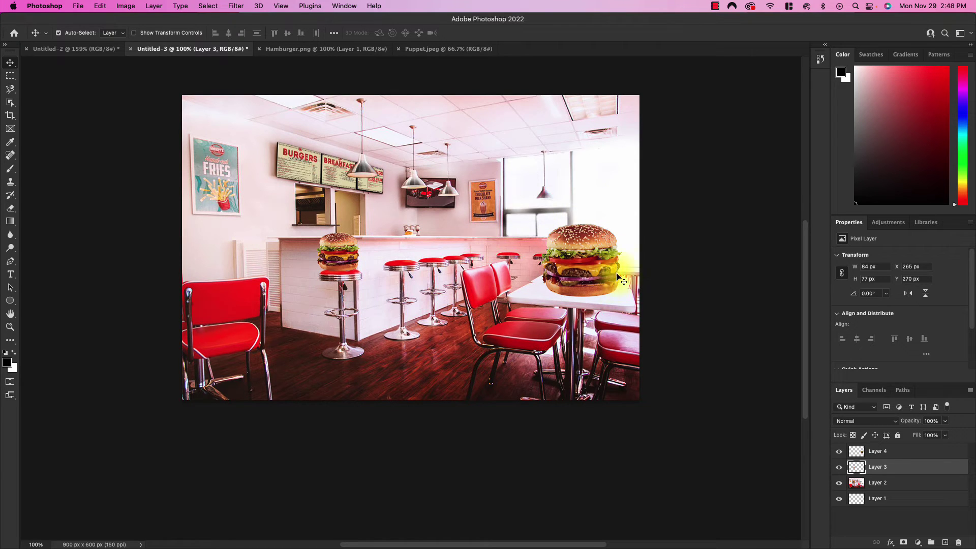
pyautogui.click(702, 297)
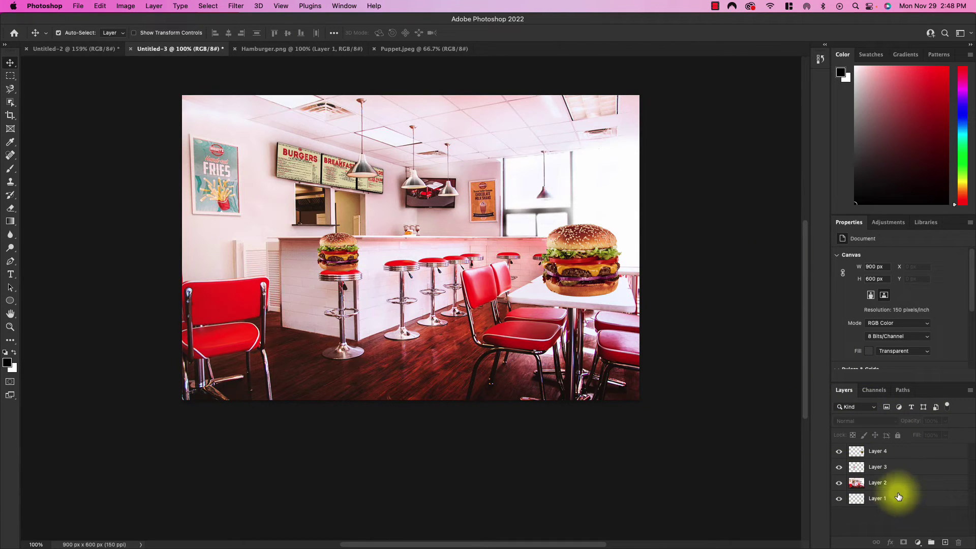
# Toggle the visibility of Layer 2, Layer 3 and Layer 4 off and on to check what each layer holds
pyautogui.click(839, 483)
pyautogui.click(839, 483)
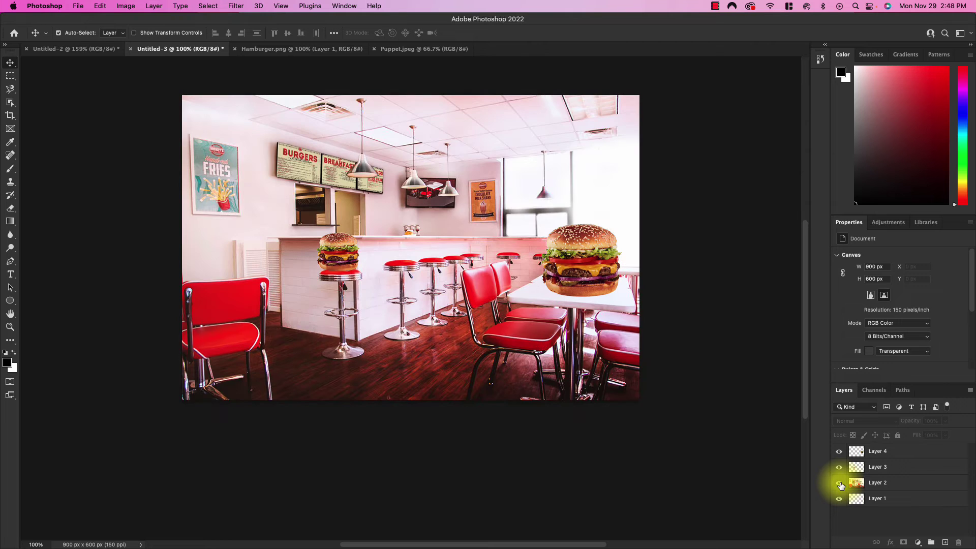
pyautogui.click(838, 470)
pyautogui.click(838, 470)
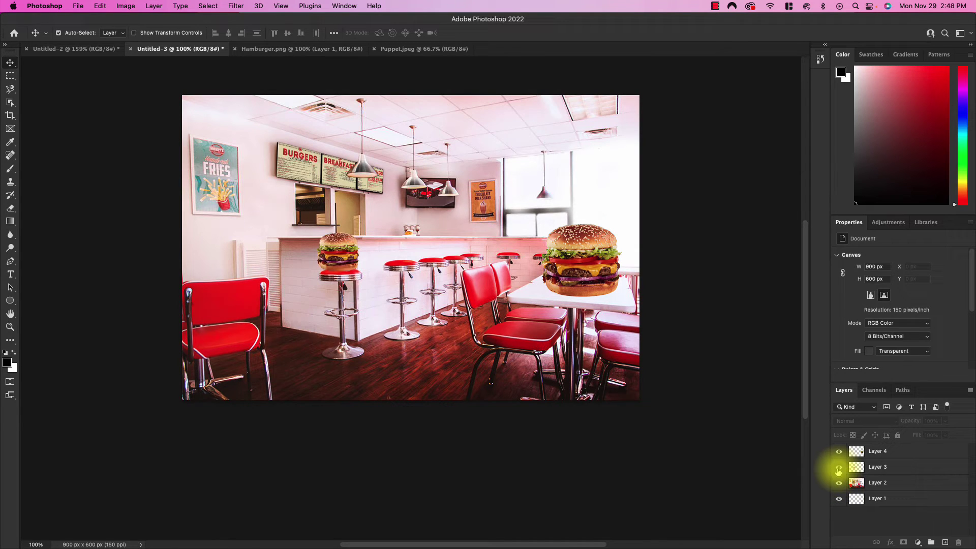
pyautogui.click(839, 451)
pyautogui.click(839, 452)
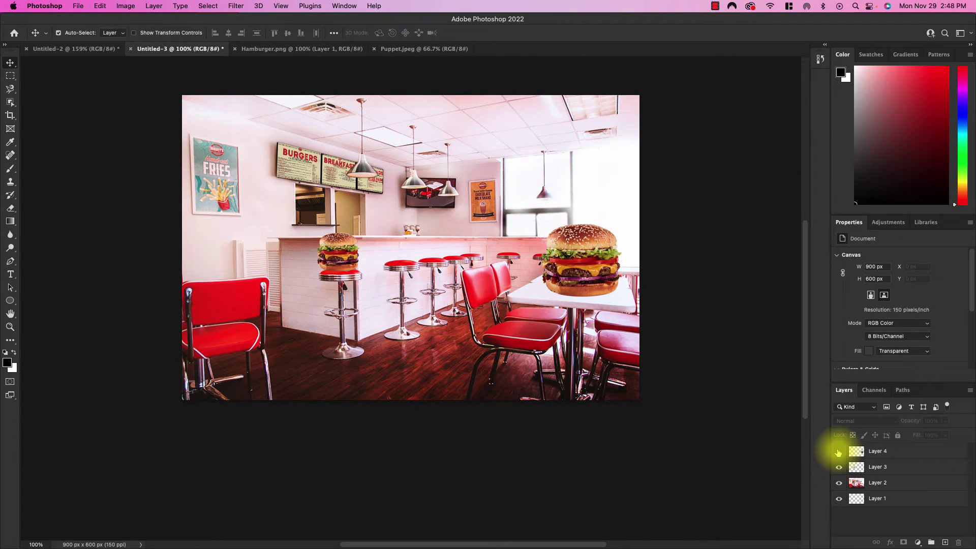
pyautogui.click(839, 452)
pyautogui.click(838, 452)
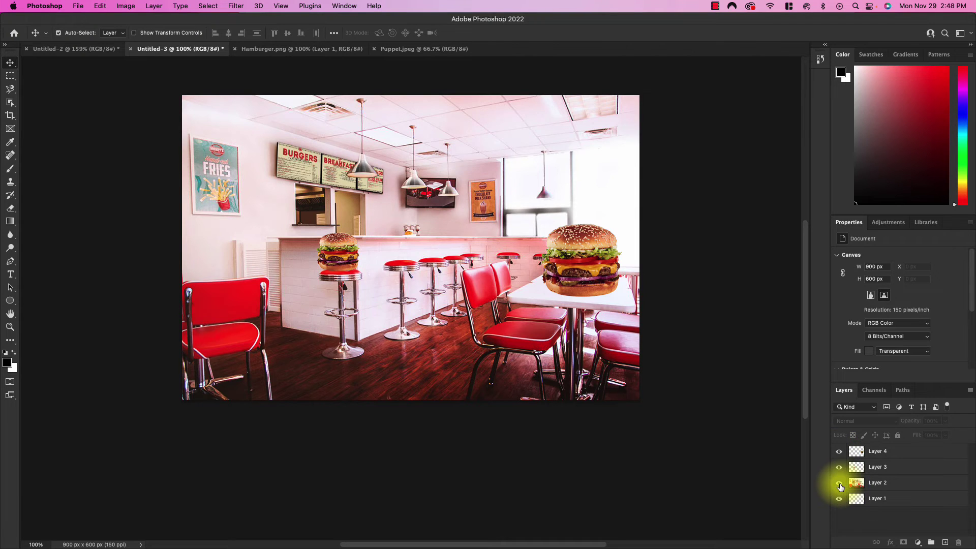
pyautogui.click(839, 483)
pyautogui.click(838, 482)
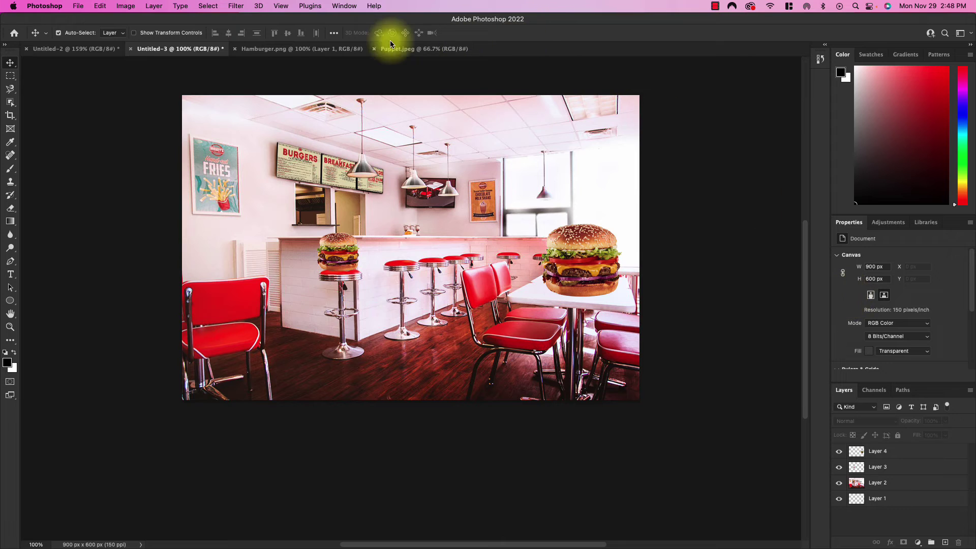
# Close Hamburger.png and bring up the Puppet.jpeg document
pyautogui.click(304, 49)
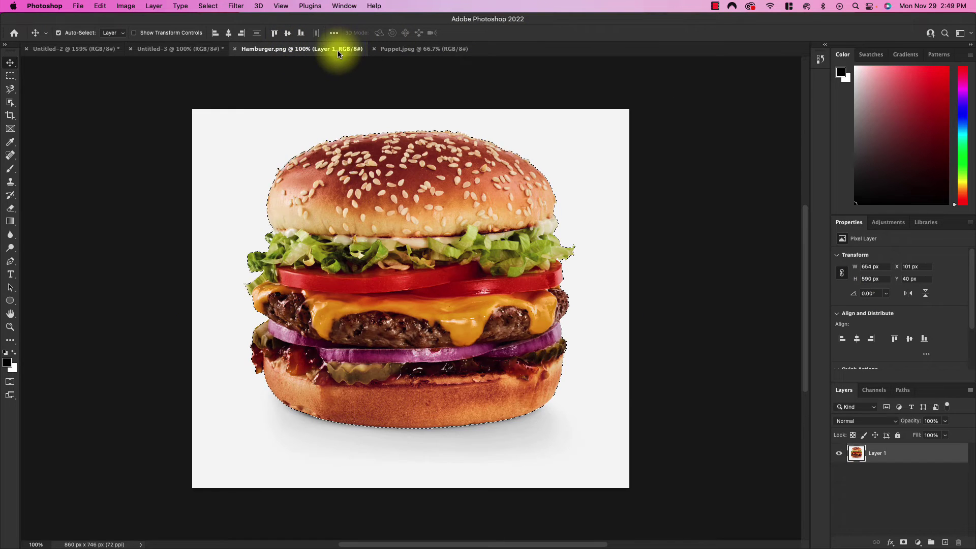
pyautogui.click(236, 49)
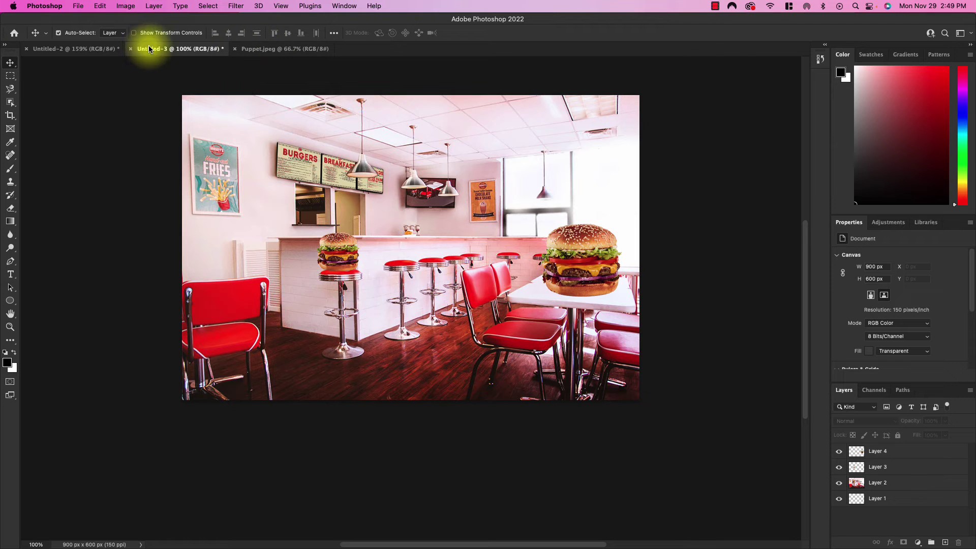
pyautogui.click(261, 49)
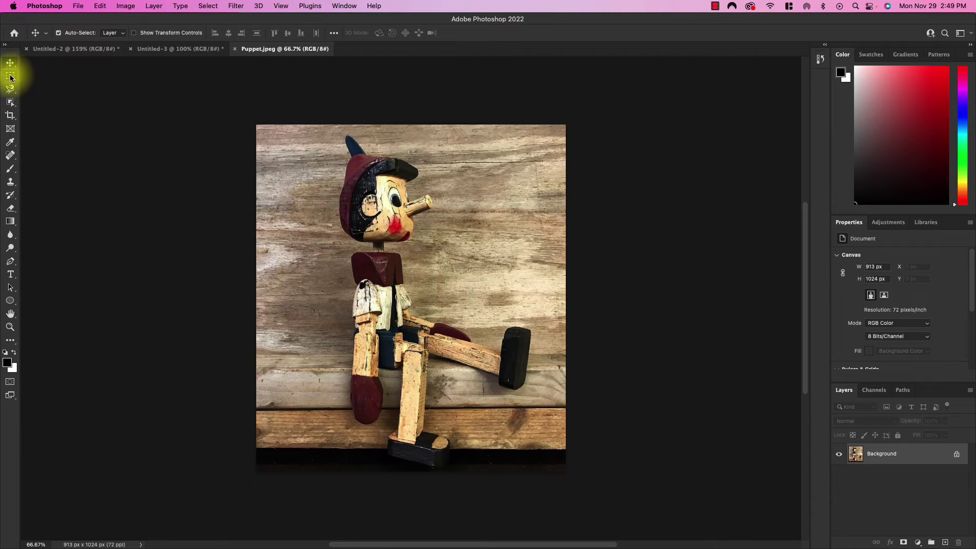
# Select the whole wooden puppet with the Object Selection tool by framing it with a rectangle from hat to feet
pyautogui.click(11, 102)
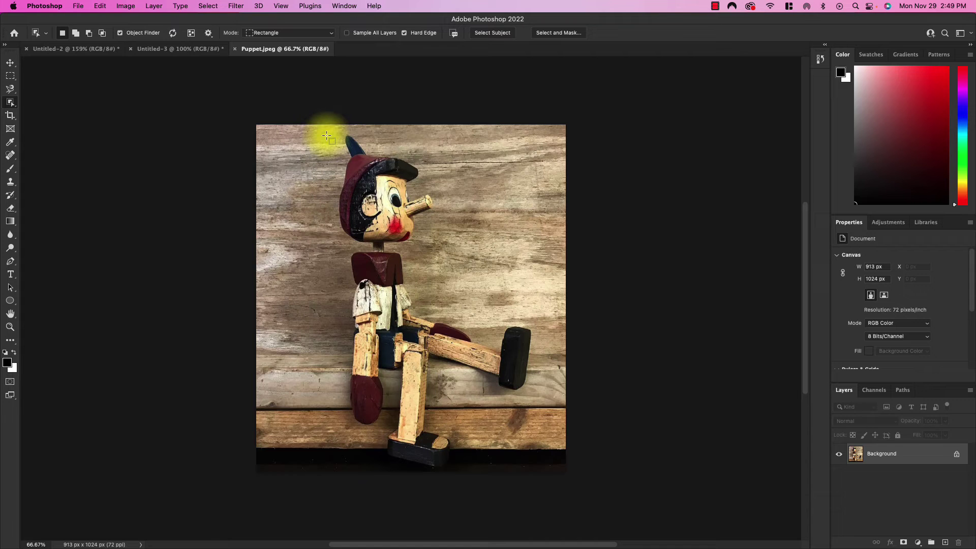
pyautogui.moveTo(324, 130); pyautogui.dragTo(537, 469)
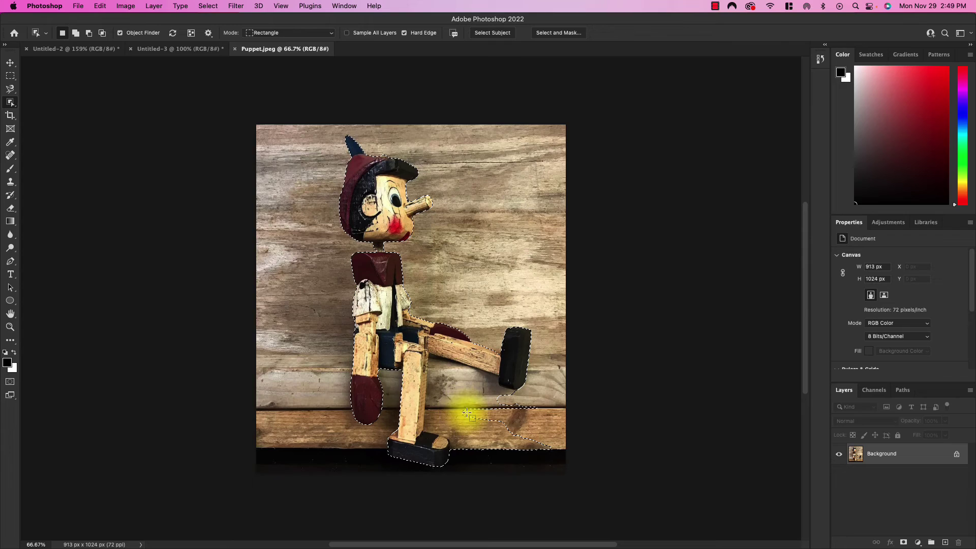
pyautogui.press('alt')
pyautogui.scroll(5, 474, 418)
pyautogui.scroll(-4, 468, 410)
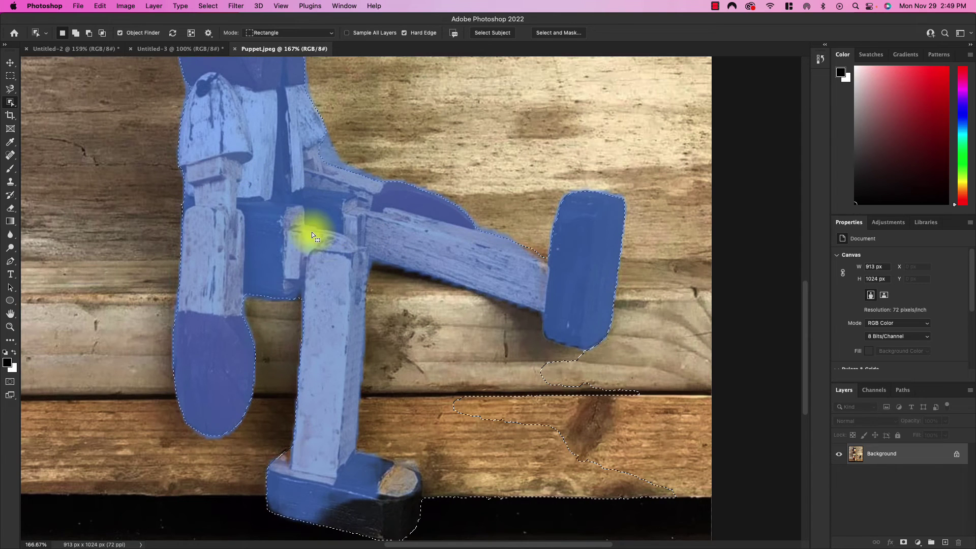
# Subtract the small background patch between the puppet's blue hips and its front leg from the selection with the Polygonal Lasso
pyautogui.click(11, 91)
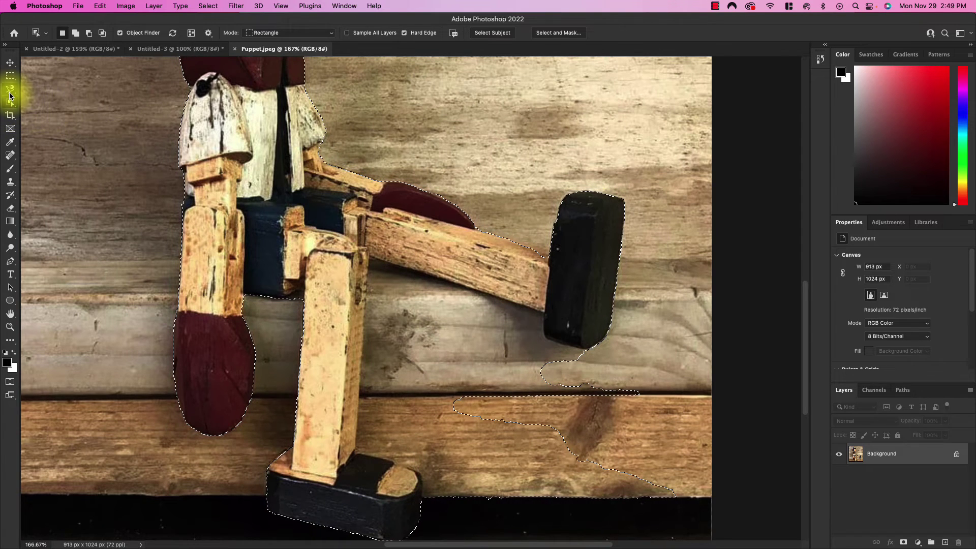
pyautogui.click(42, 96)
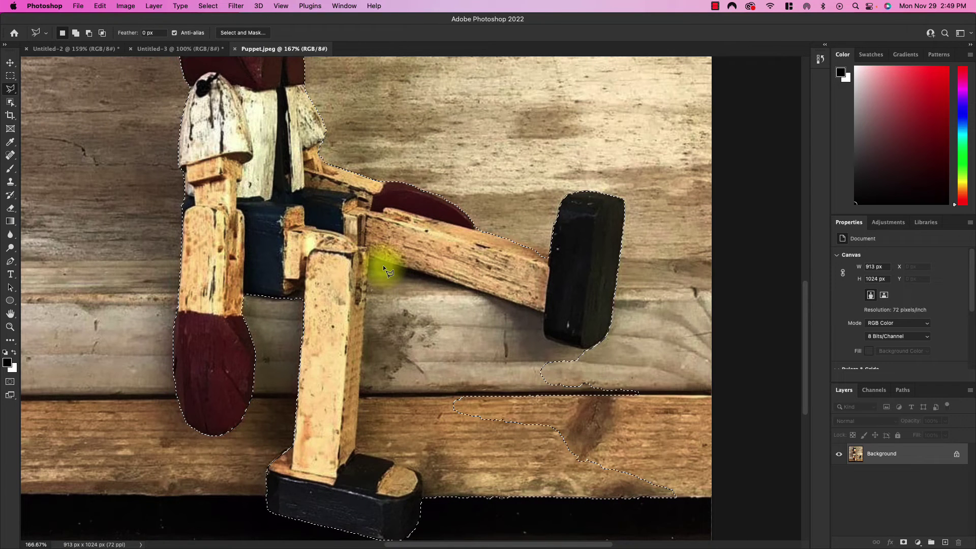
pyautogui.press('shift')
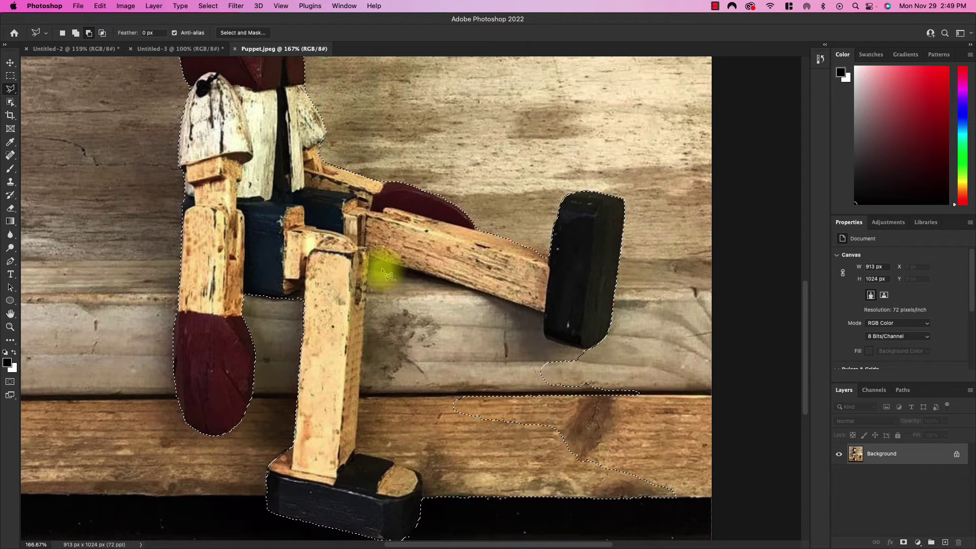
pyautogui.press('alt')
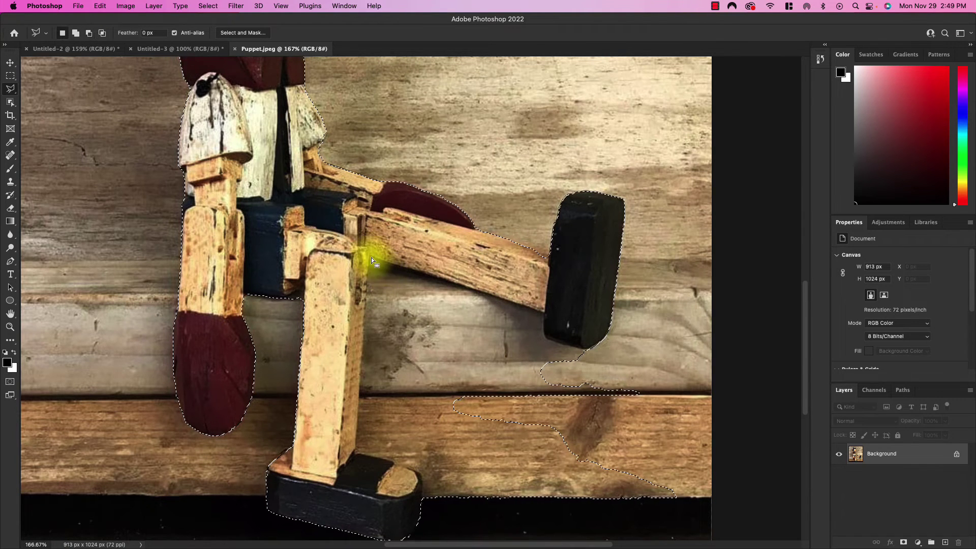
pyautogui.press('alt')
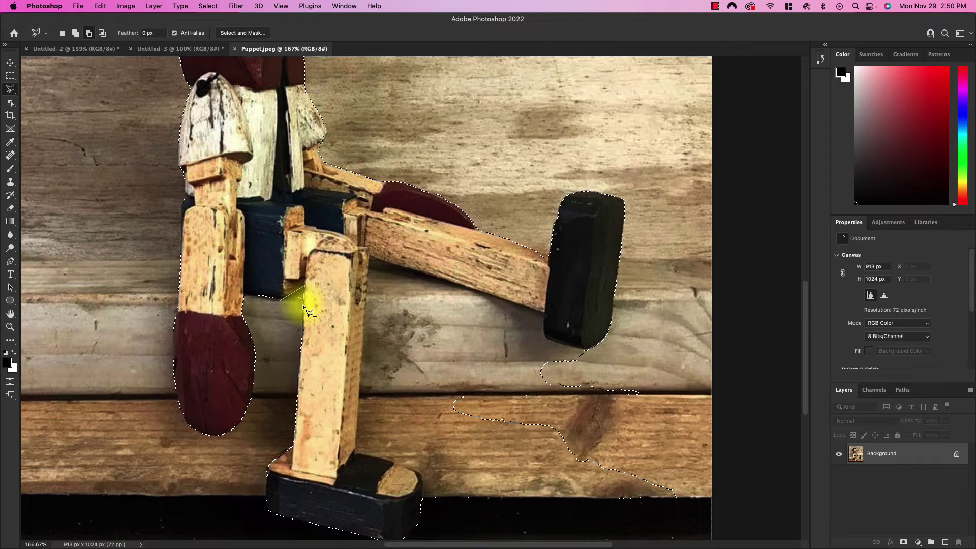
pyautogui.click(303, 306)
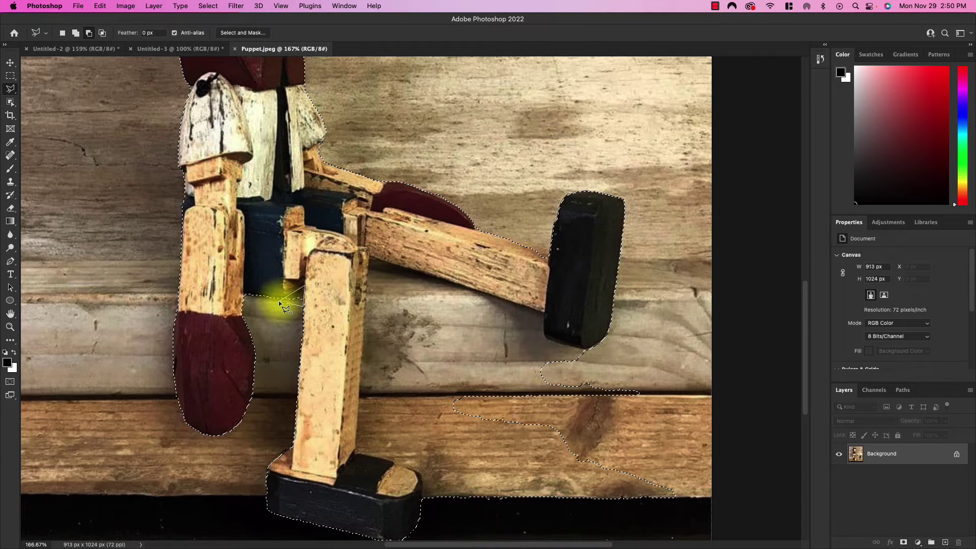
pyautogui.doubleClick(279, 301)
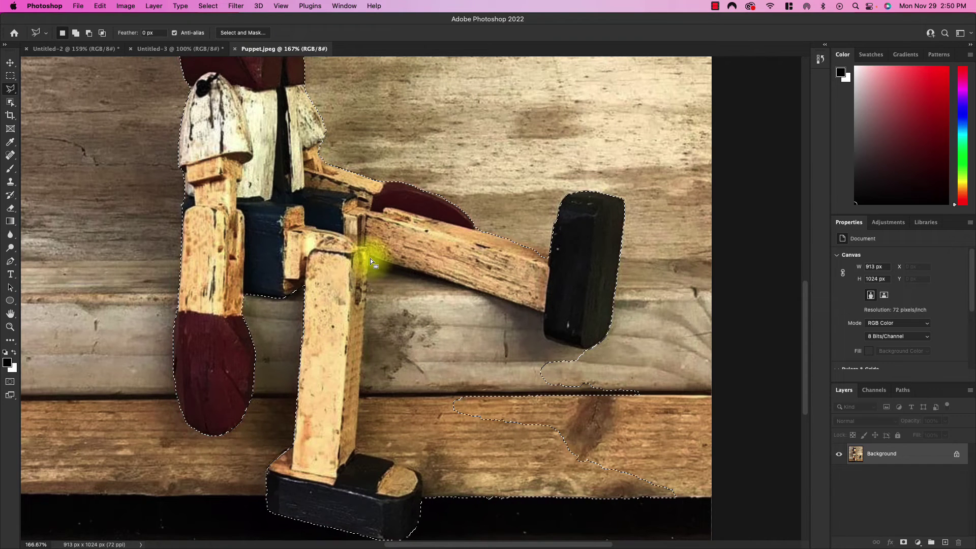
# Subtract the wood background between the two legs from the selection with the Polygonal Lasso, following the leg and shoe edges
pyautogui.press('alt')
pyautogui.click(370, 250)
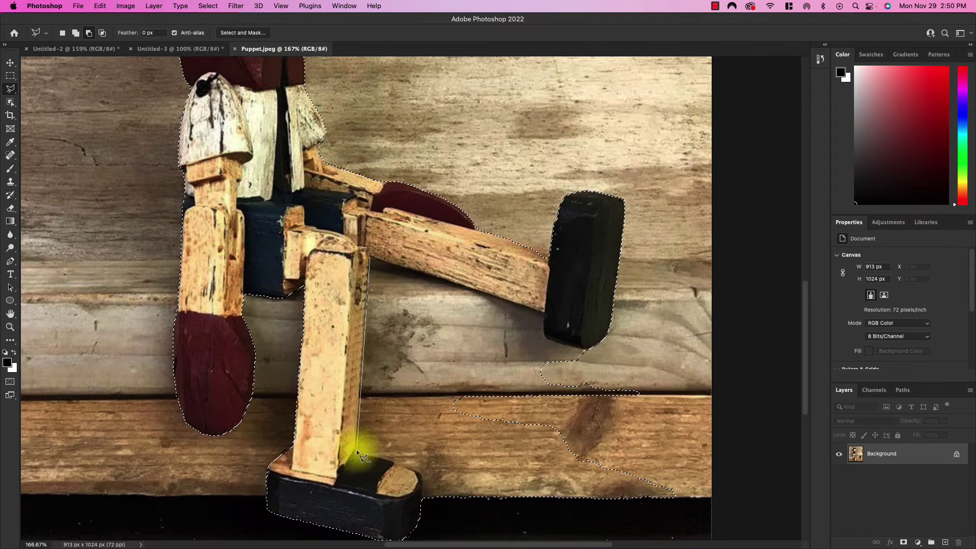
pyautogui.click(421, 474)
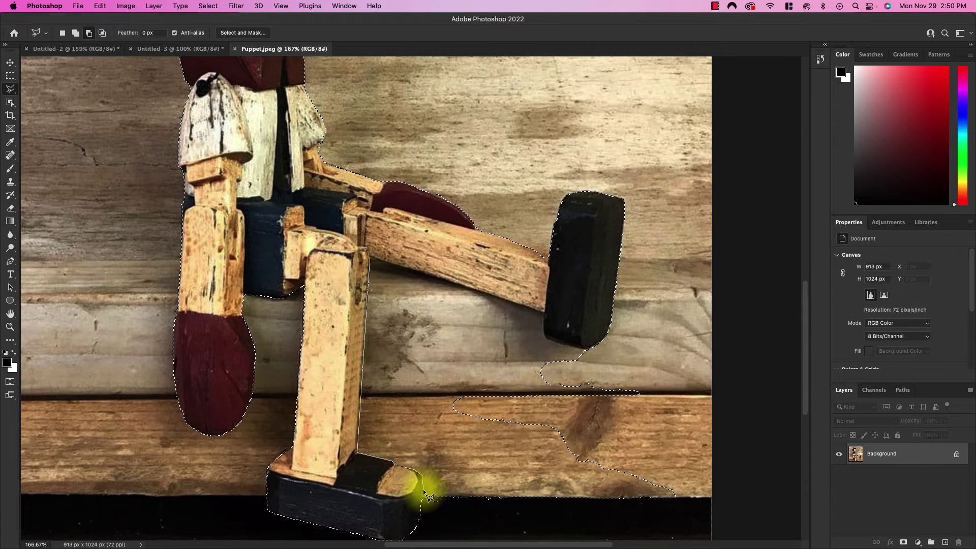
pyautogui.click(689, 511)
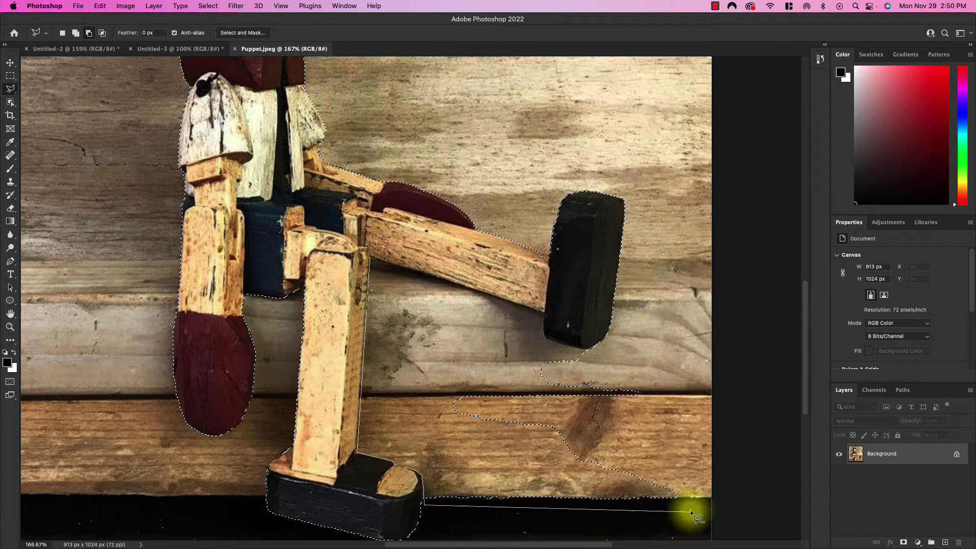
pyautogui.click(587, 350)
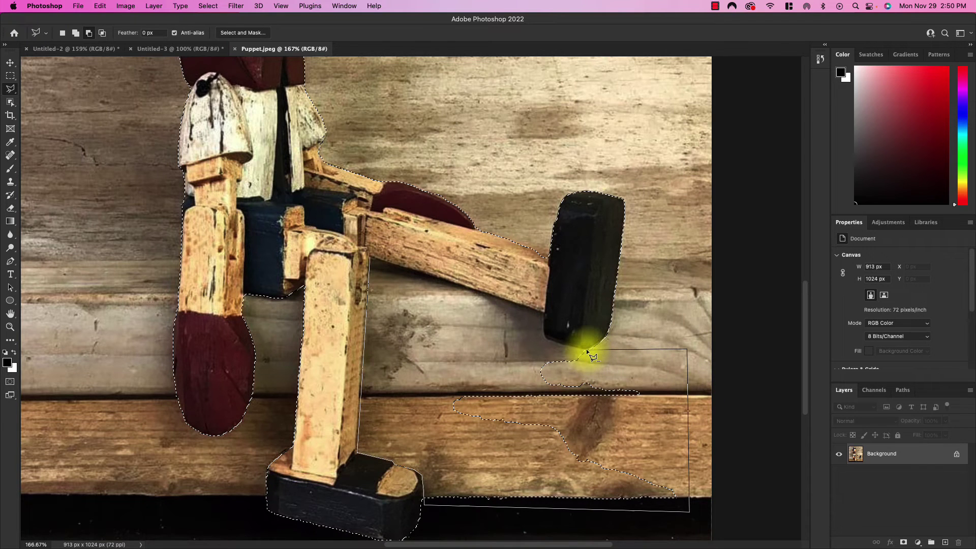
pyautogui.click(545, 336)
pyautogui.click(543, 311)
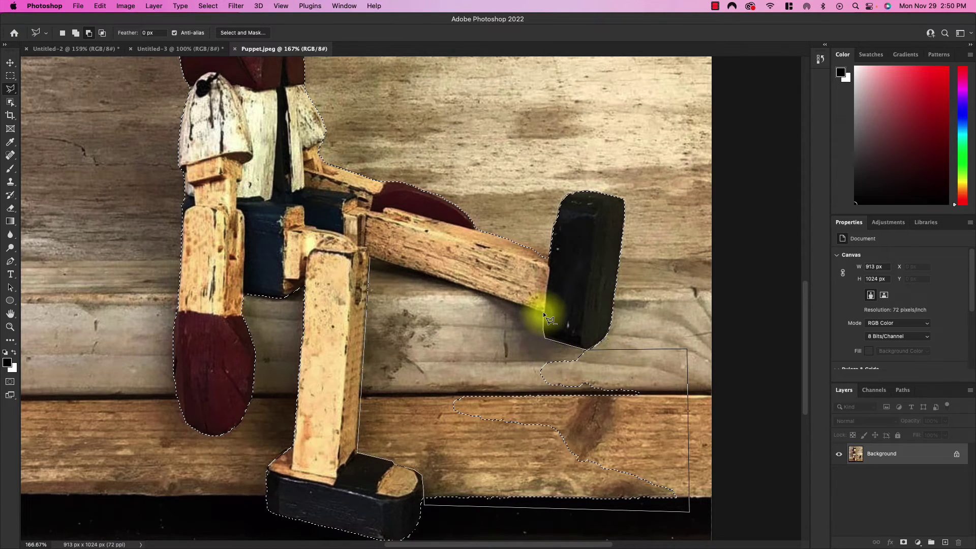
pyautogui.click(335, 240)
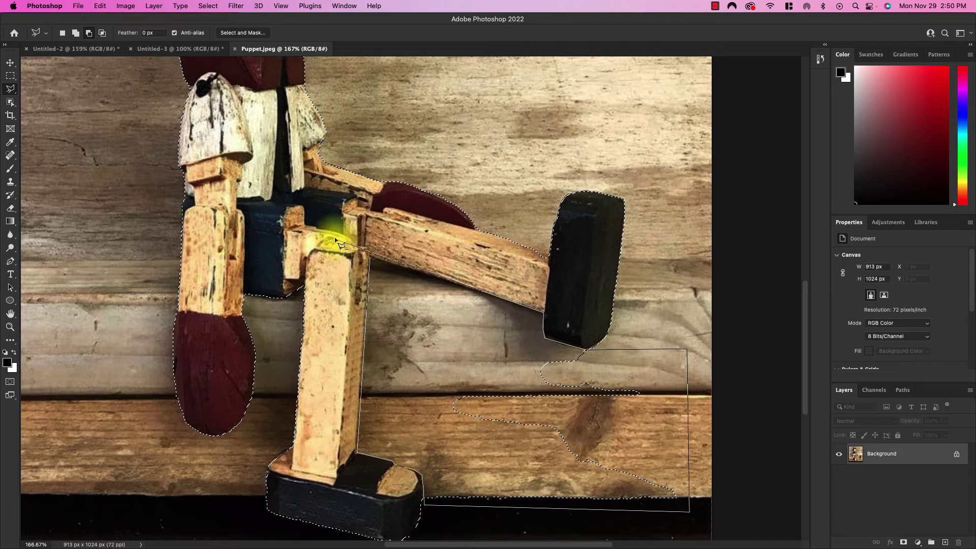
pyautogui.click(370, 255)
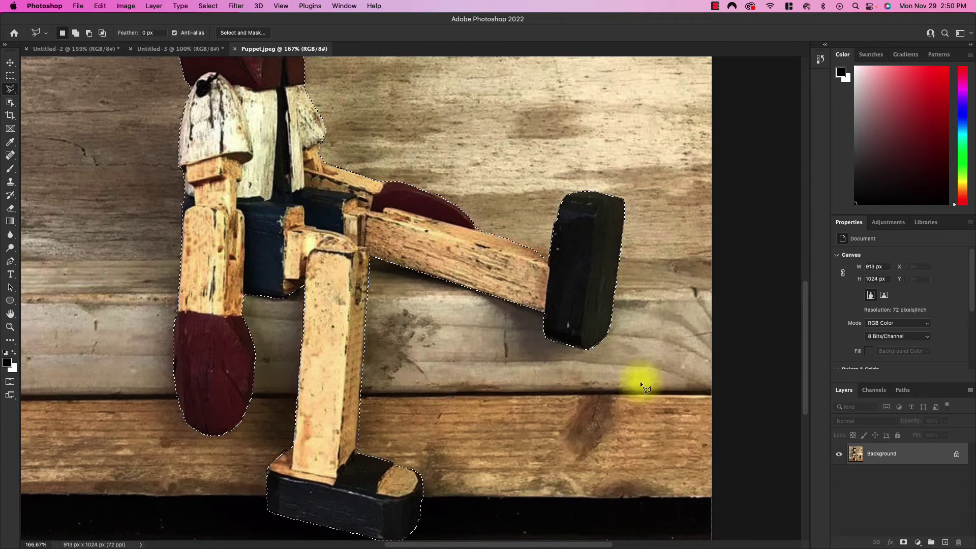
# Square off the neck selection with the Rectangular Marquee, adding the missing lower-left part and subtracting the stray lower-right corner
pyautogui.scroll(5, 364, 391)
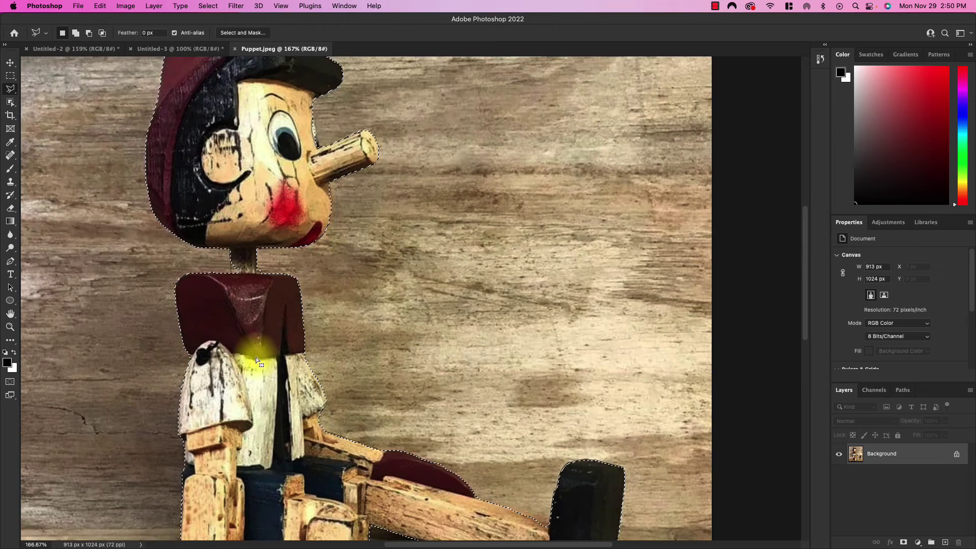
pyautogui.scroll(2, 229, 266)
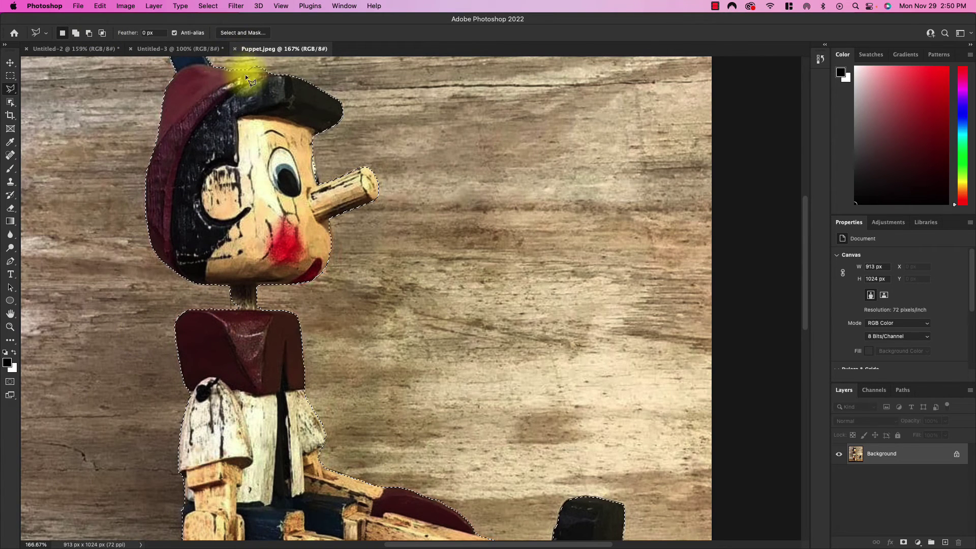
pyautogui.scroll(5, 222, 305)
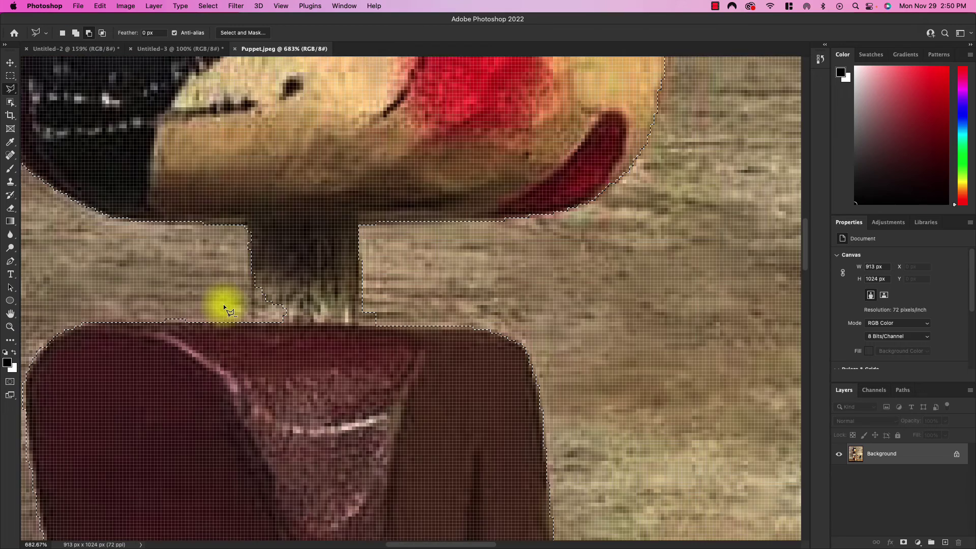
pyautogui.click(10, 76)
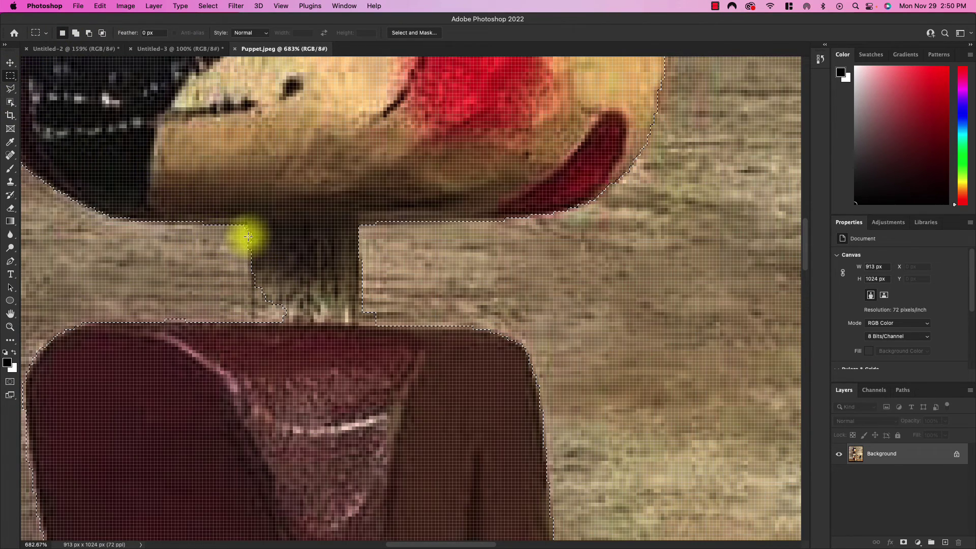
pyautogui.press('shift')
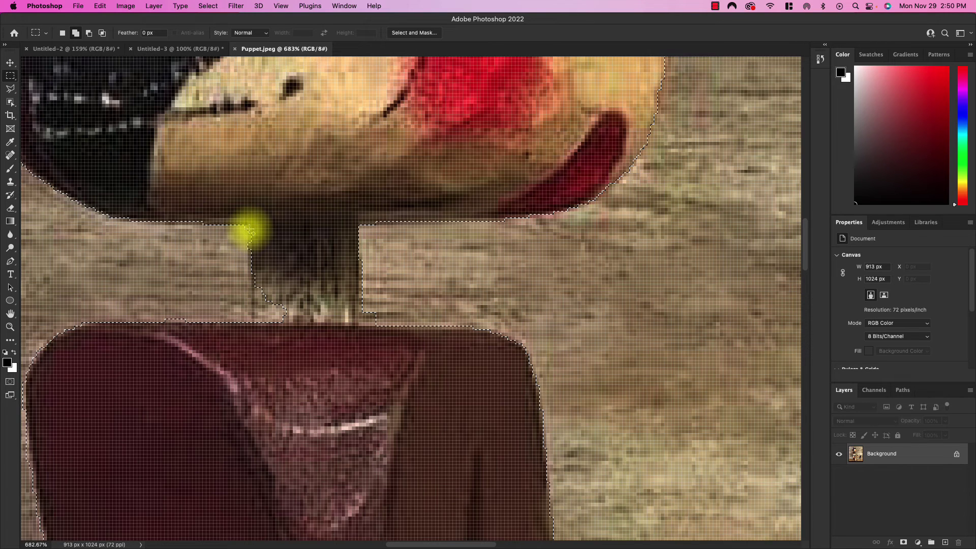
pyautogui.moveTo(249, 229); pyautogui.dragTo(299, 344)
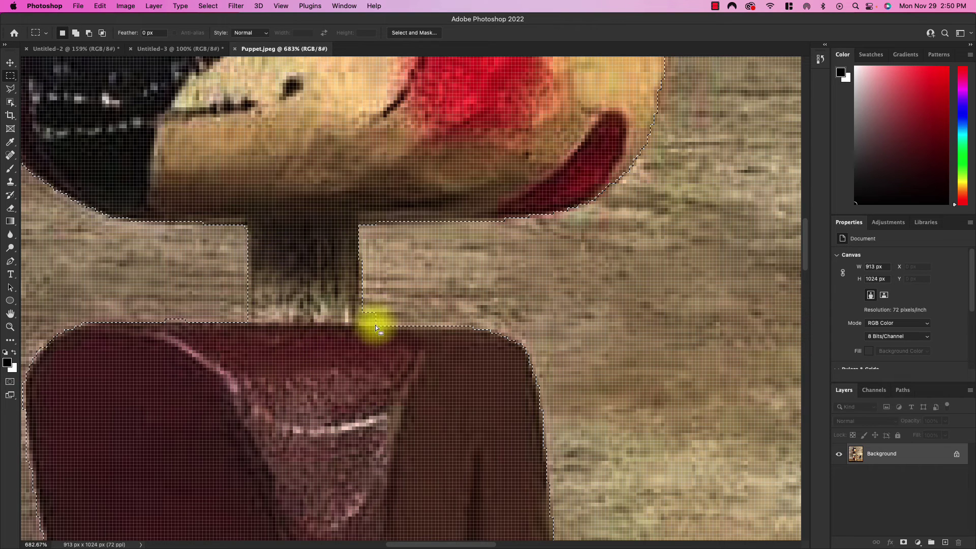
pyautogui.press('alt')
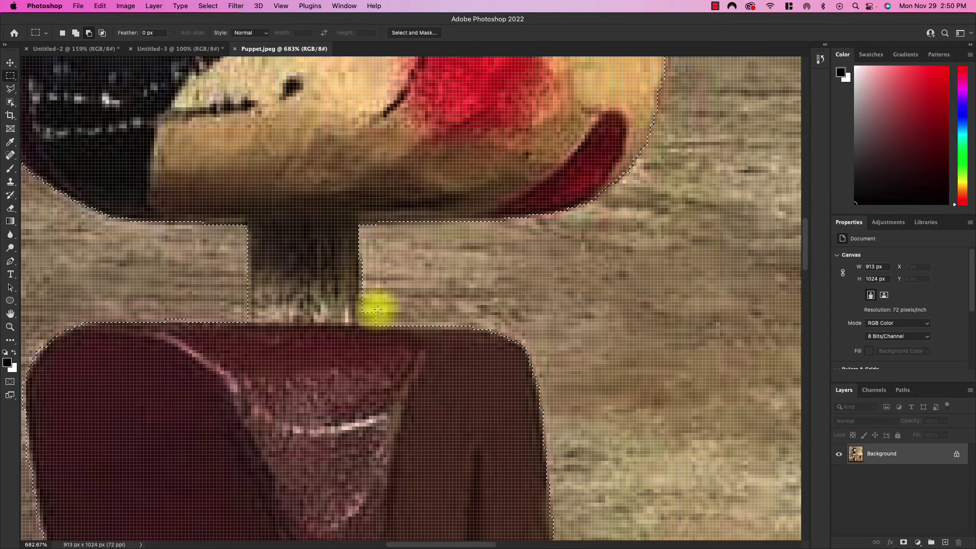
pyautogui.moveTo(377, 309); pyautogui.dragTo(364, 322)
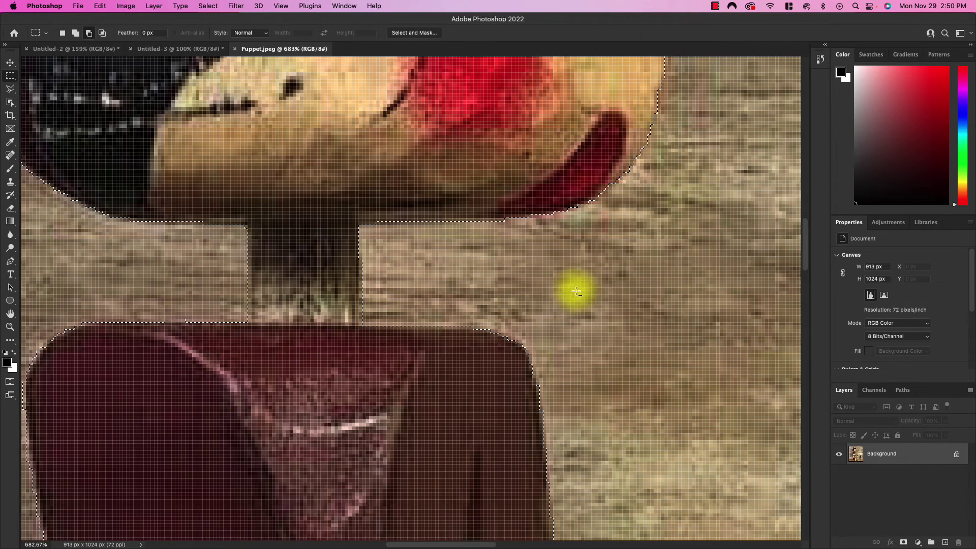
# Subtract the stray background bump above the hat's brim from the selection with the freehand Lasso
pyautogui.scroll(10, 533, 340)
pyautogui.scroll(10, 519, 341)
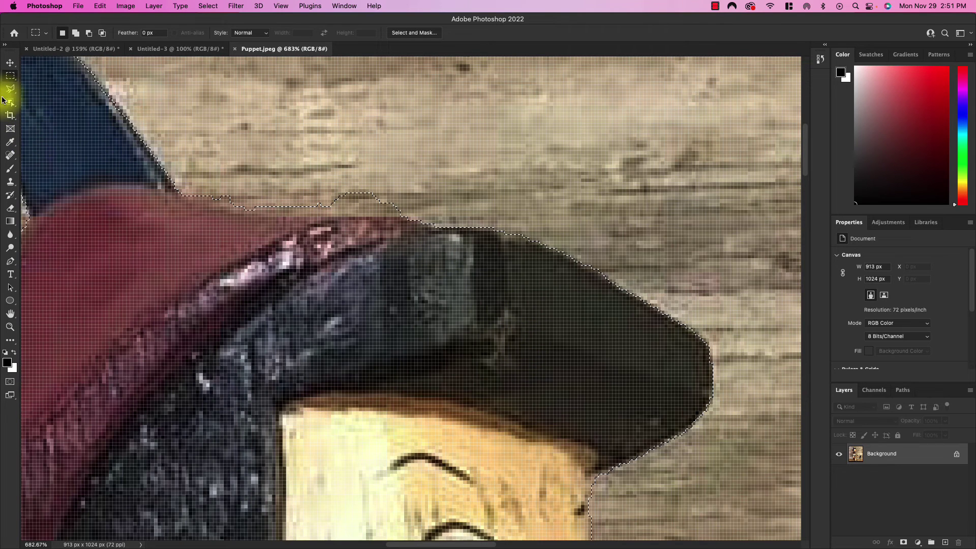
pyautogui.moveTo(10, 90); pyautogui.dragTo(44, 90)
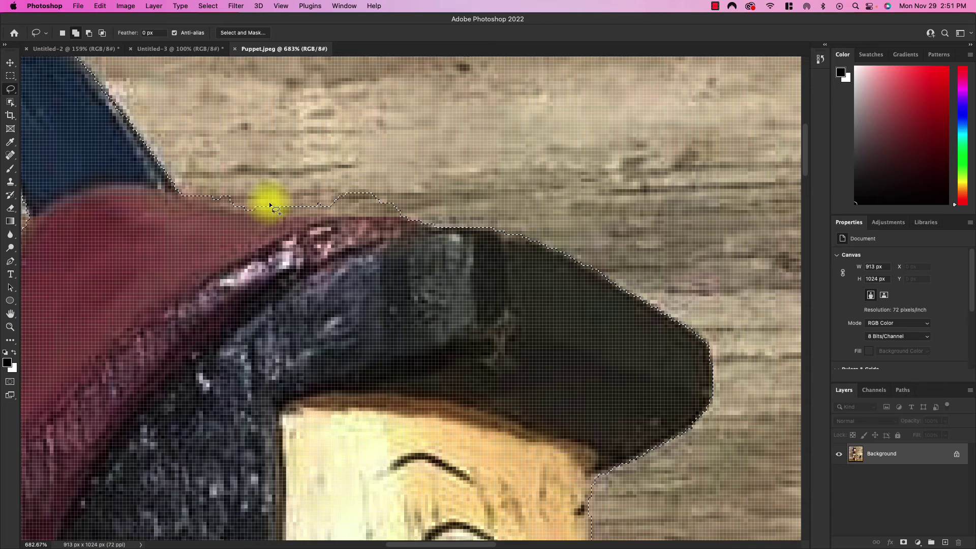
pyautogui.press('alt')
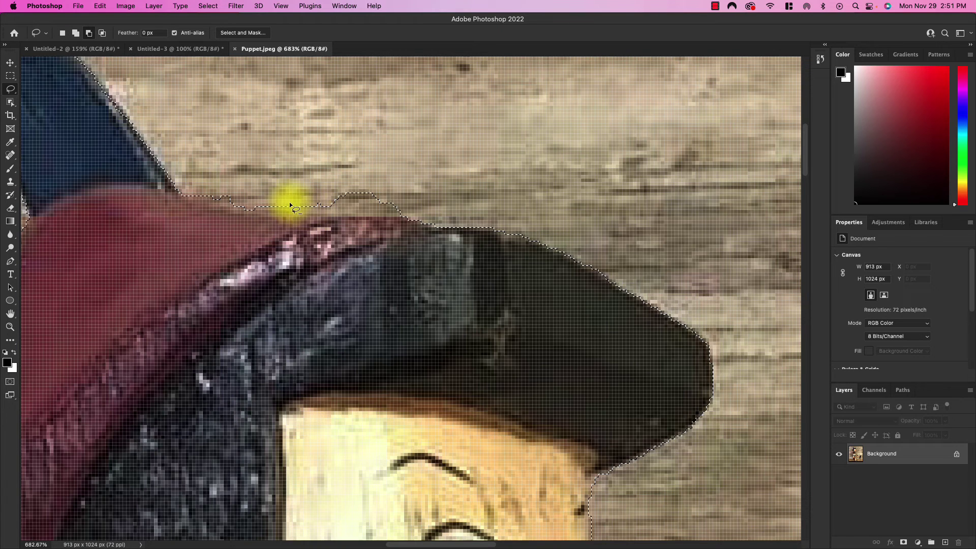
pyautogui.moveTo(253, 204); pyautogui.dragTo(277, 208)
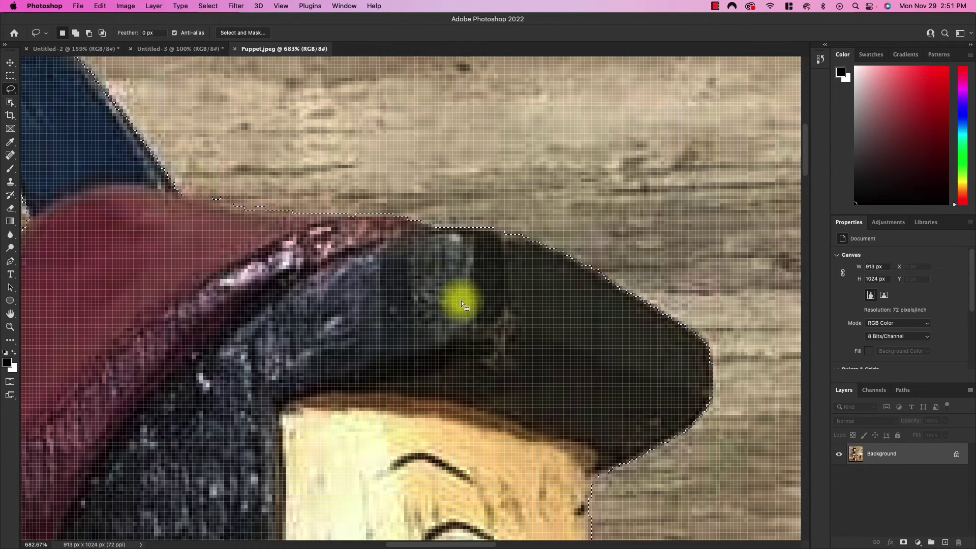
# Copy the selected puppet and paste it into the Untitled-3 restaurant composite
pyautogui.scroll(-10, 505, 309)
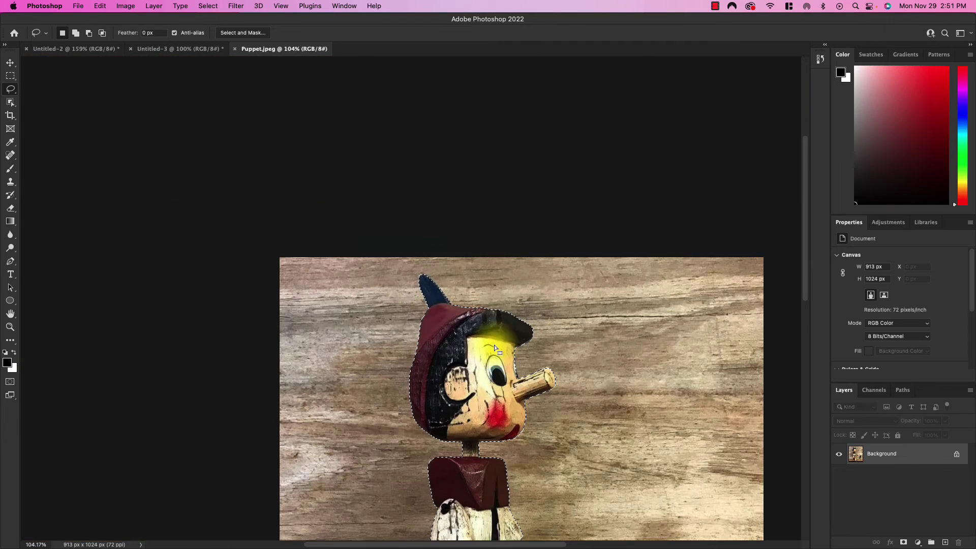
pyautogui.scroll(-8, 499, 438)
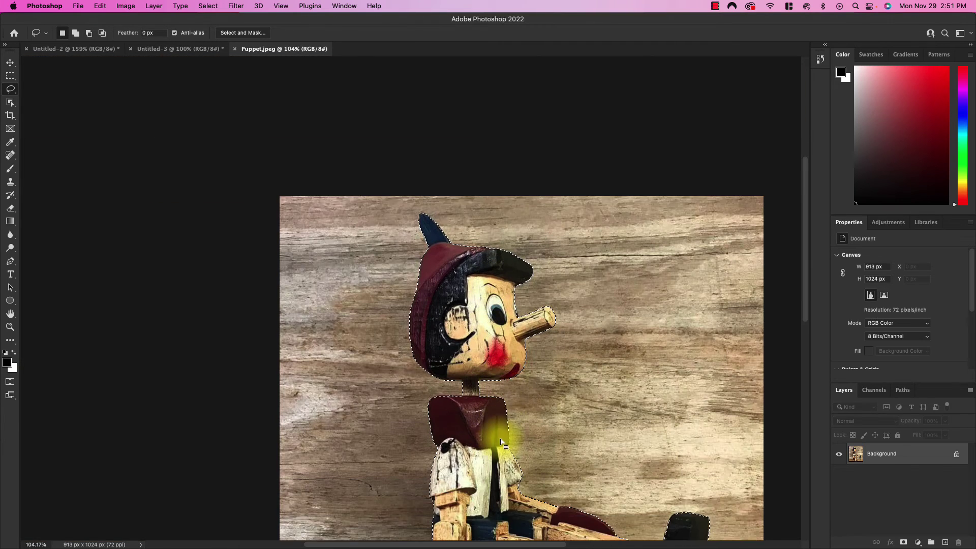
pyautogui.scroll(-5, 500, 435)
pyautogui.scroll(3, 501, 432)
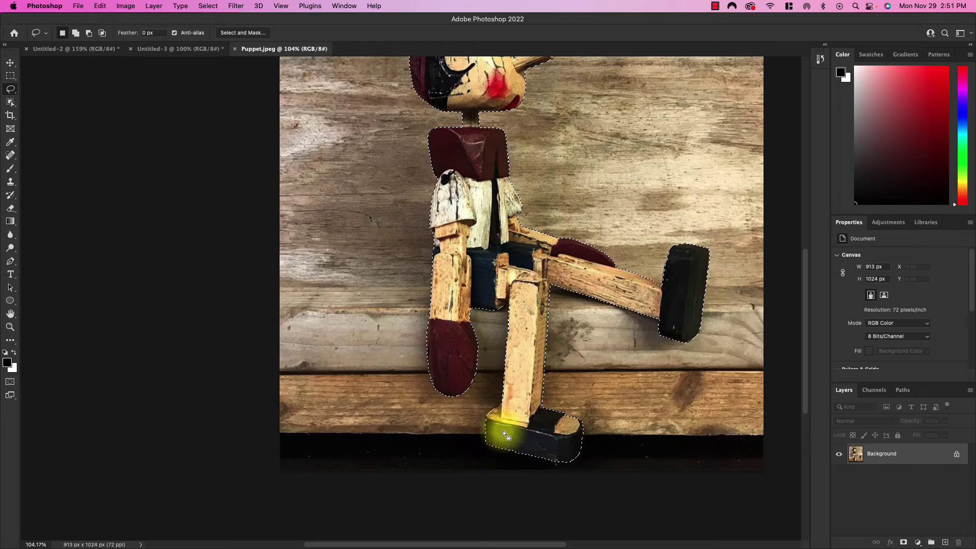
pyautogui.scroll(2, 502, 430)
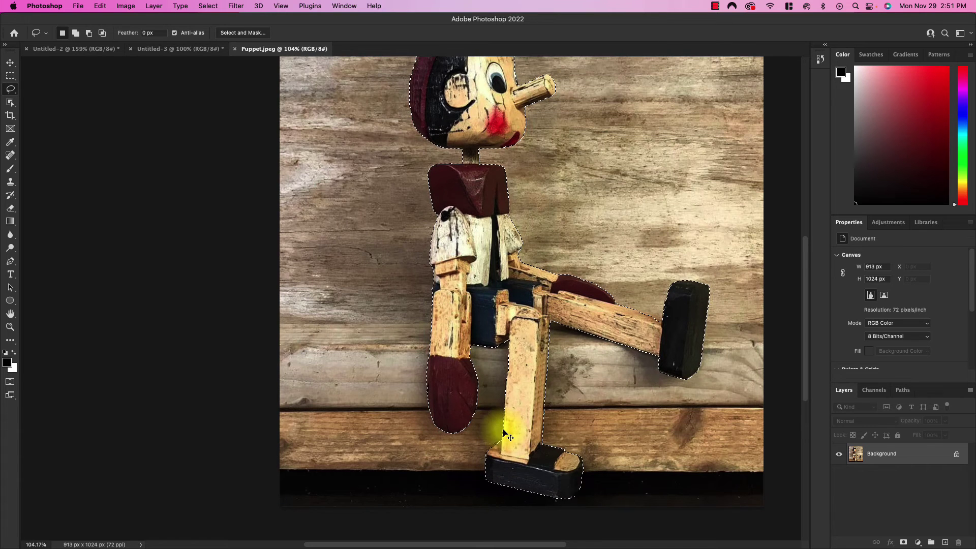
pyautogui.click(176, 49)
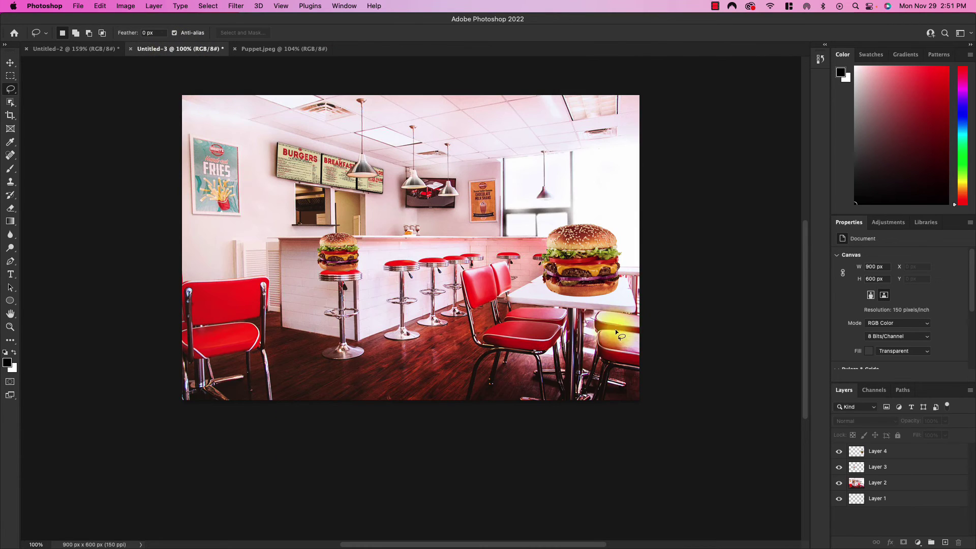
pyautogui.press('super+v')
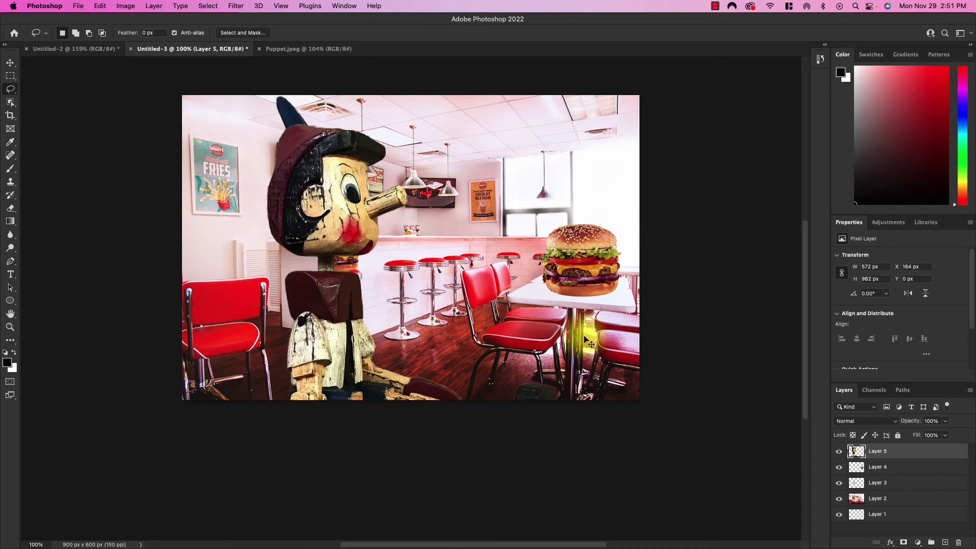
# Move the puppet over to the table with the large hamburger and scale it down proportionally to about 33% with Free Transform
pyautogui.click(10, 62)
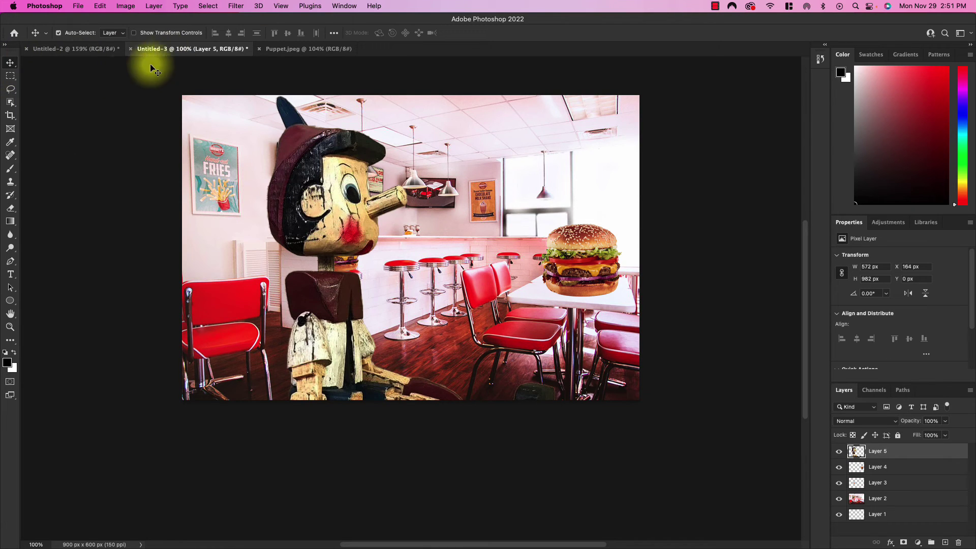
pyautogui.moveTo(321, 192); pyautogui.dragTo(513, 211)
pyautogui.press('super+t')
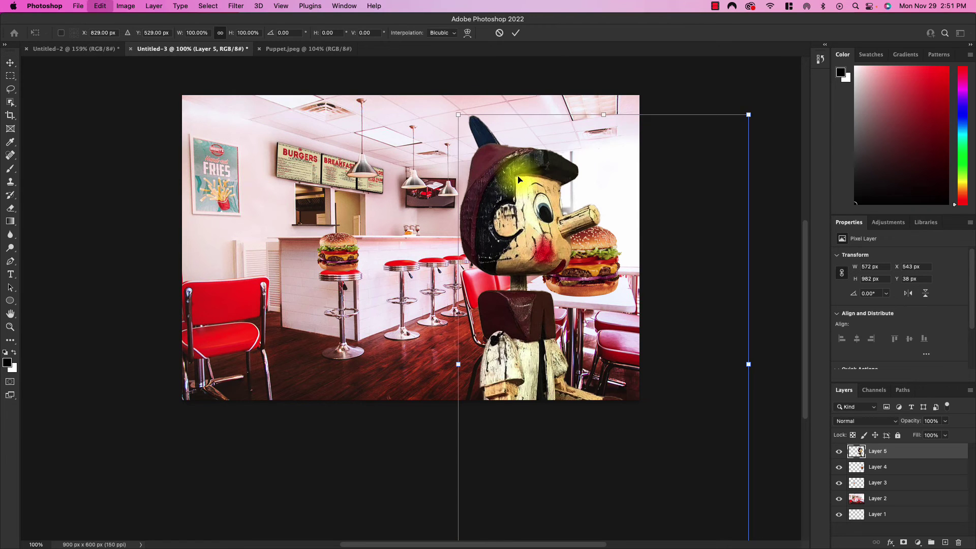
pyautogui.moveTo(747, 117); pyautogui.dragTo(602, 366)
pyautogui.moveTo(516, 388); pyautogui.dragTo(524, 195)
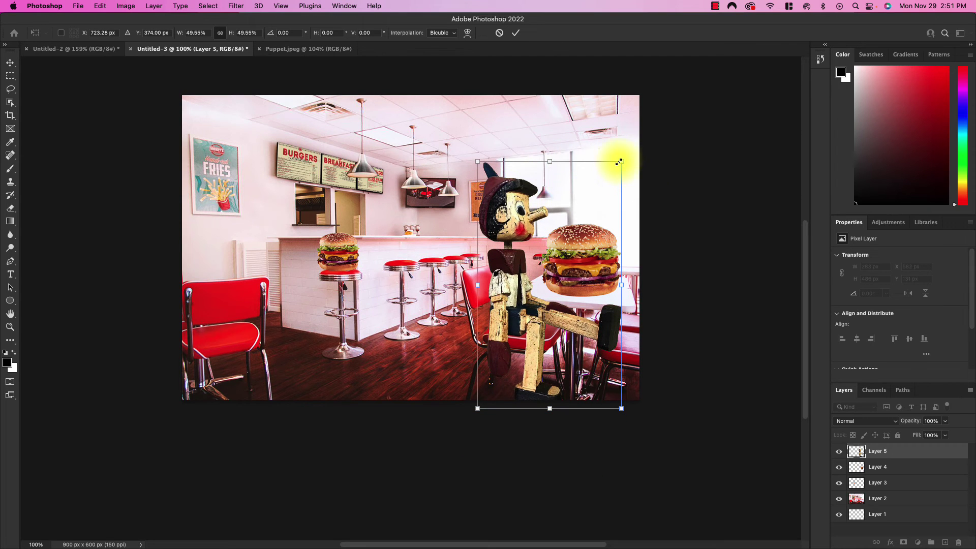
pyautogui.moveTo(621, 161); pyautogui.dragTo(568, 244)
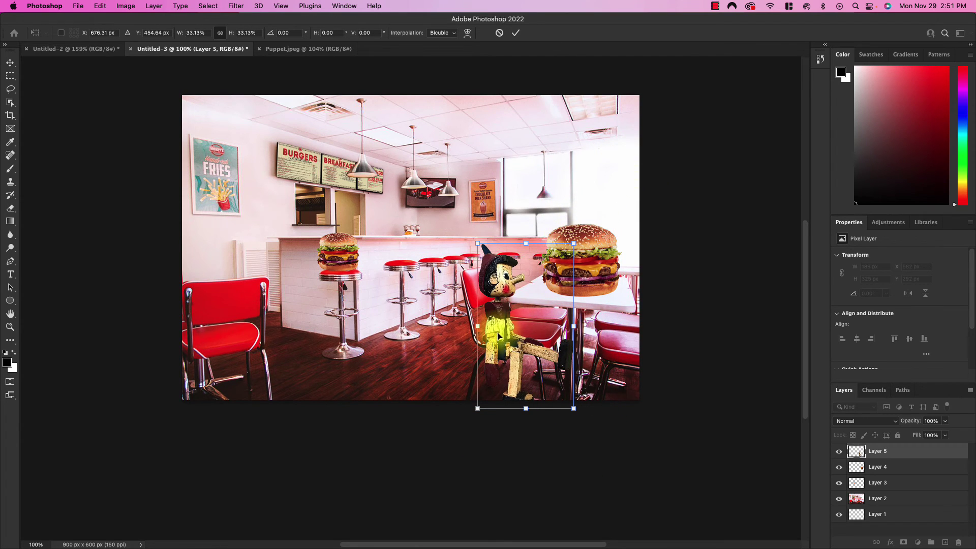
# Scale the puppet to about 31%, seat it on the red chair facing the hamburger, and apply the transform
pyautogui.moveTo(498, 335); pyautogui.dragTo(505, 307)
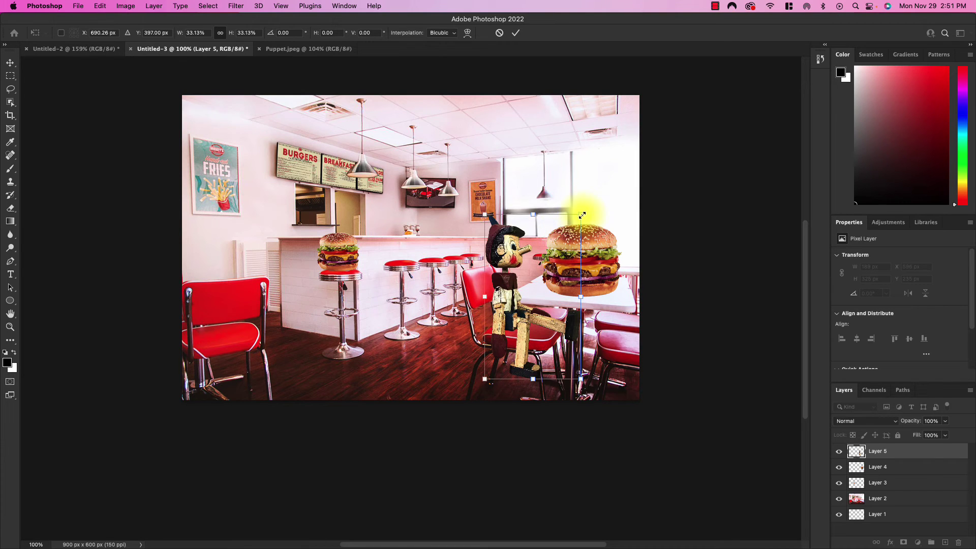
pyautogui.moveTo(582, 215); pyautogui.dragTo(576, 223)
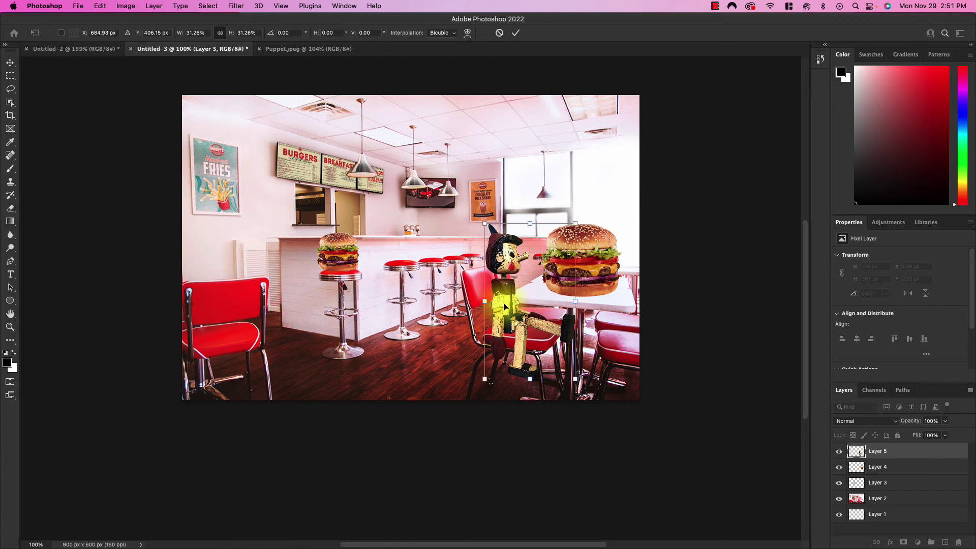
pyautogui.moveTo(505, 305); pyautogui.dragTo(505, 304)
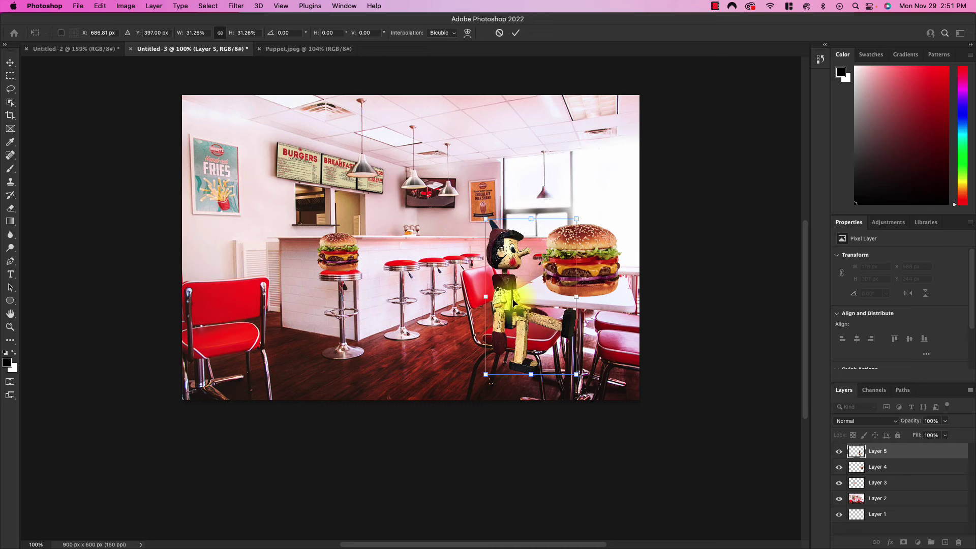
pyautogui.moveTo(511, 318); pyautogui.dragTo(514, 319)
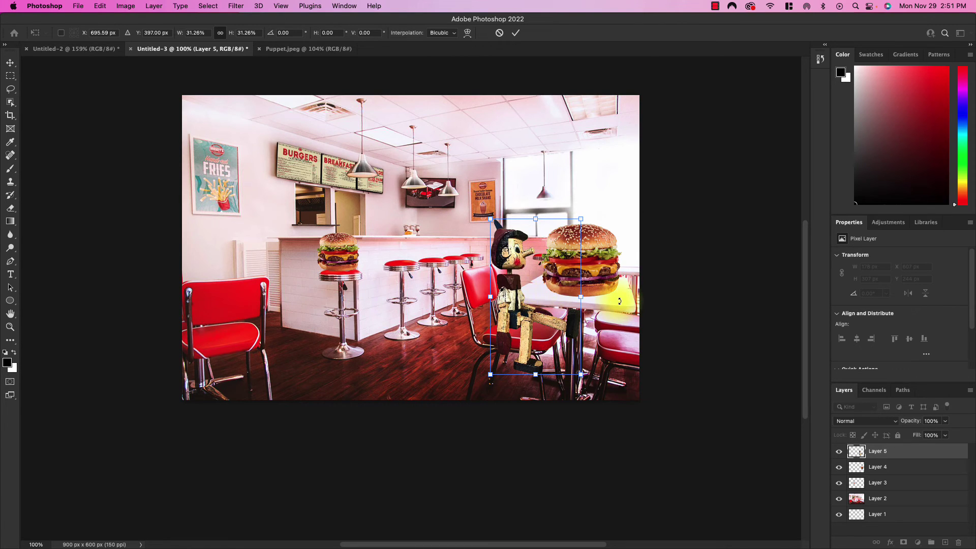
pyautogui.click(10, 62)
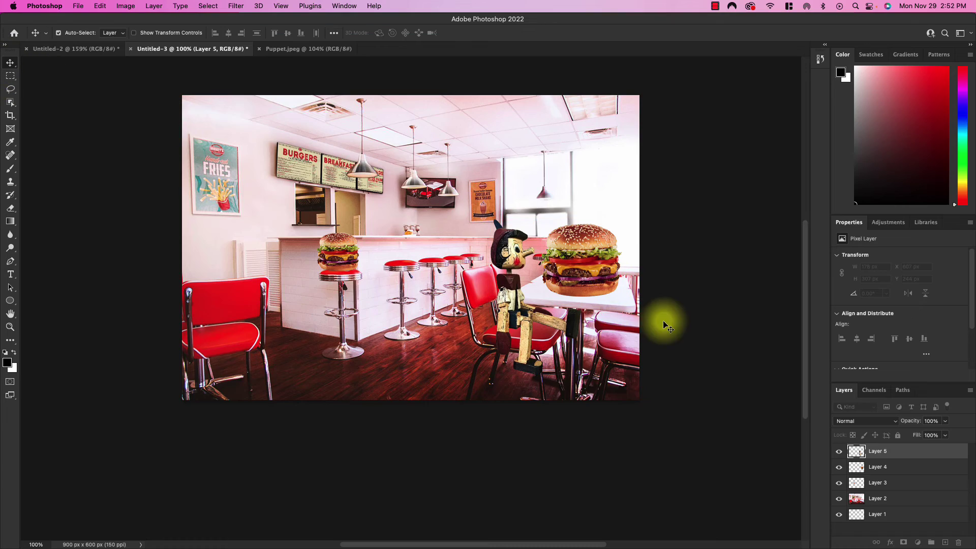
# Zoom in to 220% and examine how the seated puppet's legs and raised shoe overlap the chair and table
pyautogui.scroll(5, 588, 280)
pyautogui.scroll(-5, 588, 276)
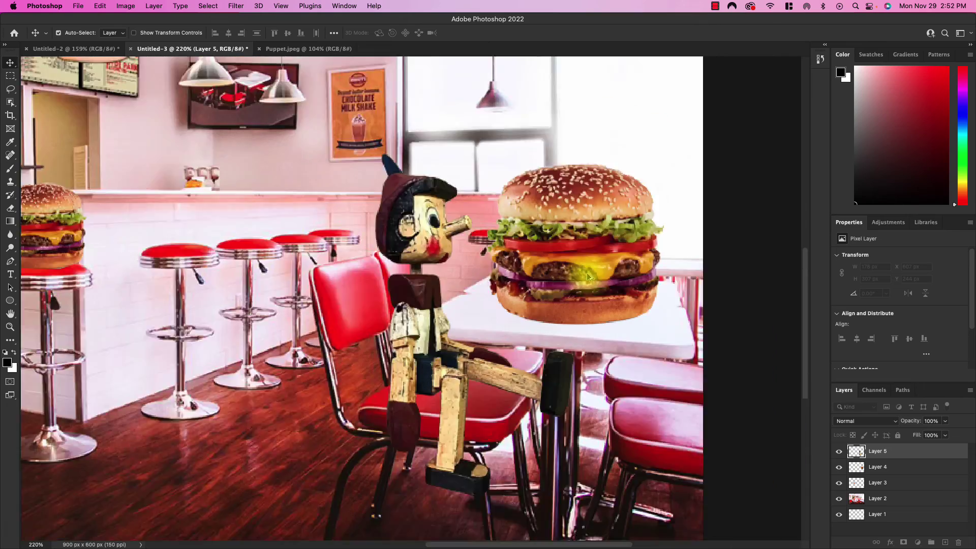
pyautogui.scroll(4, 588, 276)
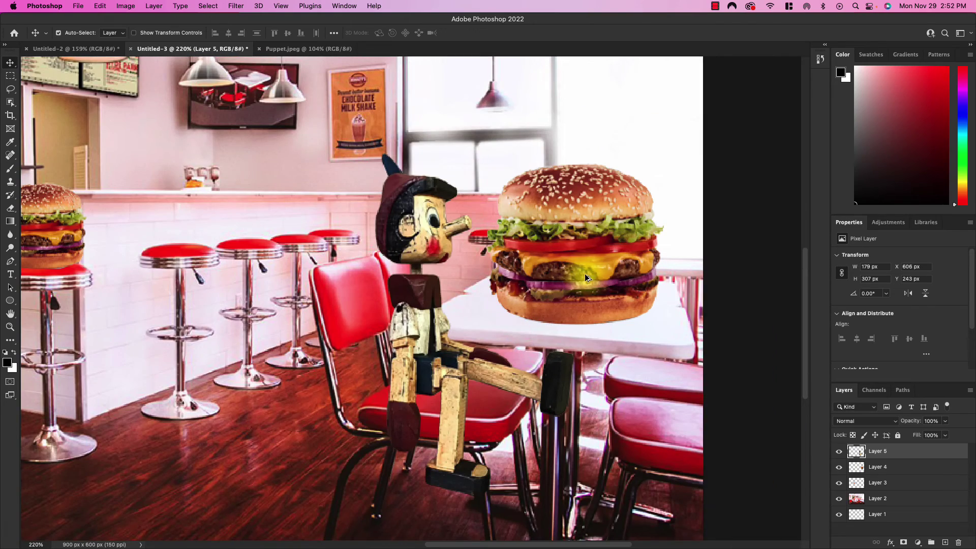
pyautogui.scroll(4, 584, 273)
pyautogui.scroll(-4, 584, 273)
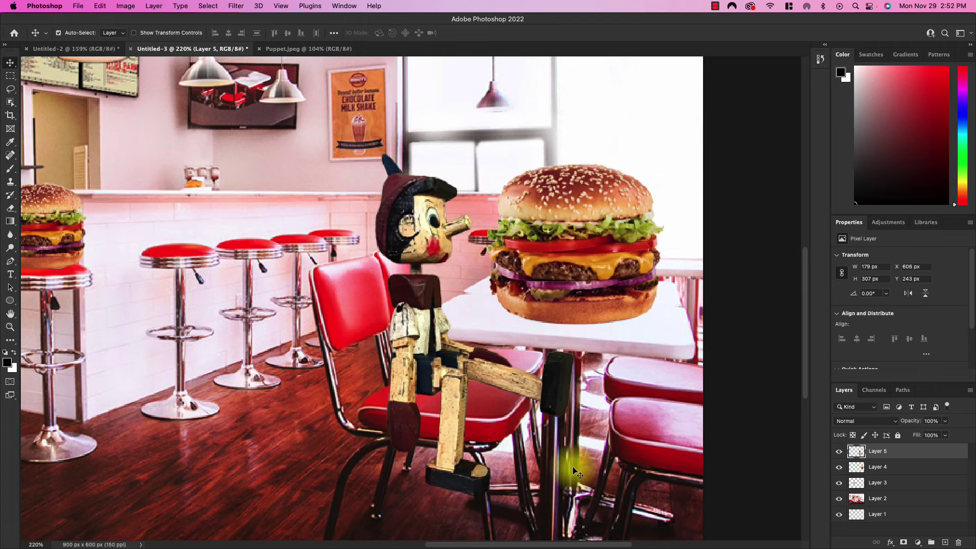
pyautogui.scroll(-1, 569, 491)
pyautogui.scroll(-5, 566, 491)
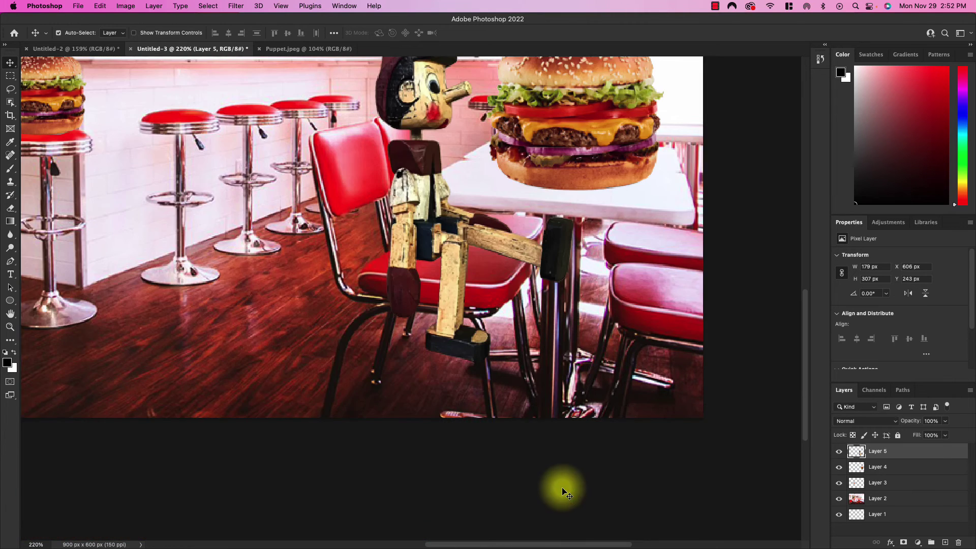
pyautogui.scroll(10, 565, 488)
pyautogui.scroll(-3, 559, 480)
pyautogui.scroll(-2, 554, 470)
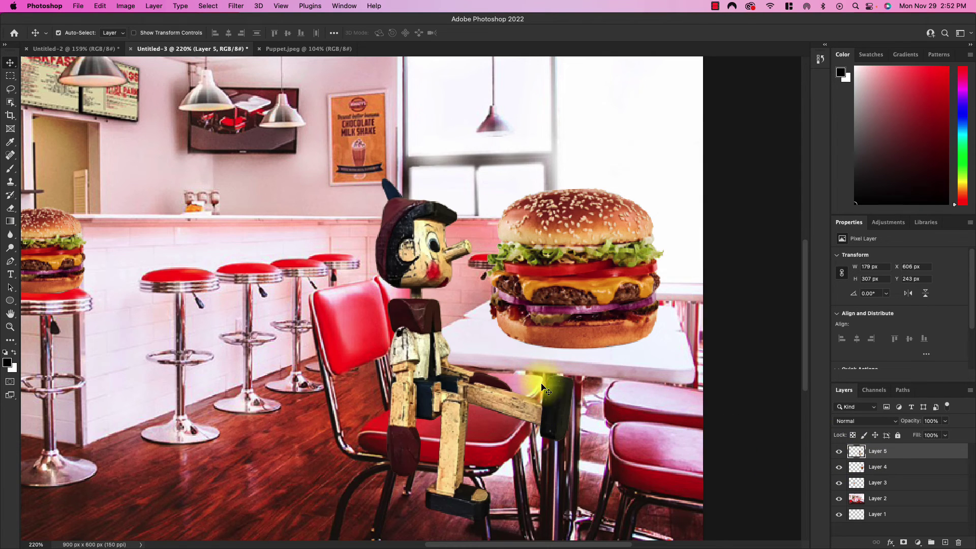
# Outline the puppet's raised black shoe below the tabletop with the Polygonal Lasso
pyautogui.click(12, 92)
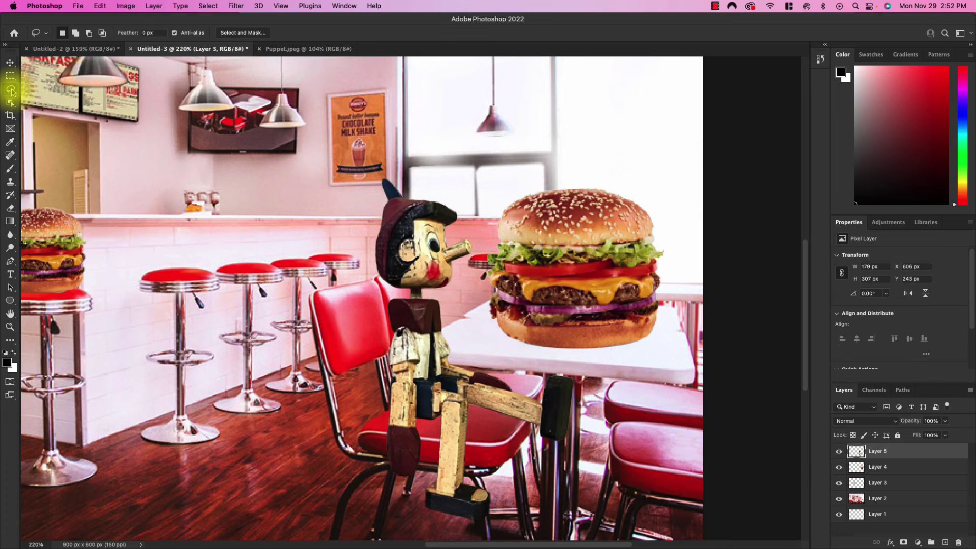
pyautogui.click(32, 96)
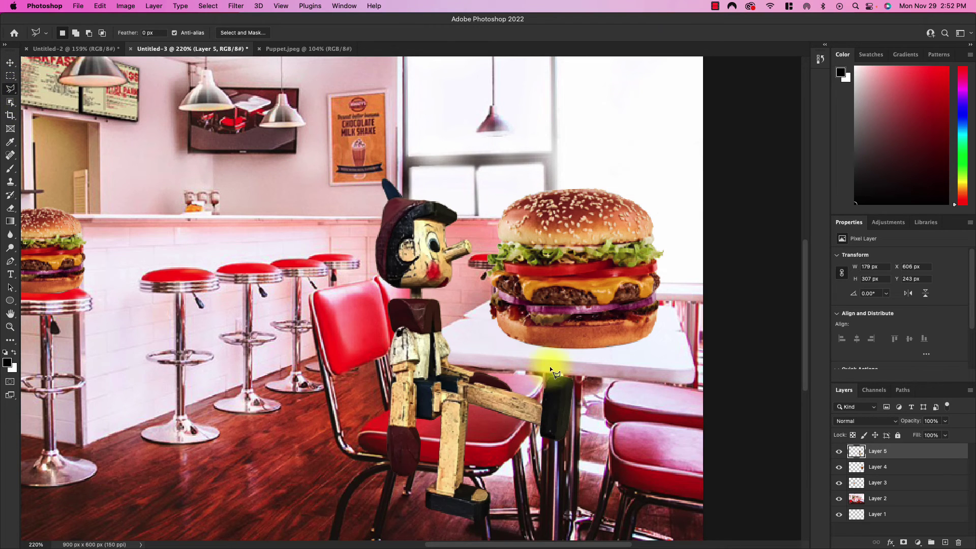
pyautogui.click(542, 380)
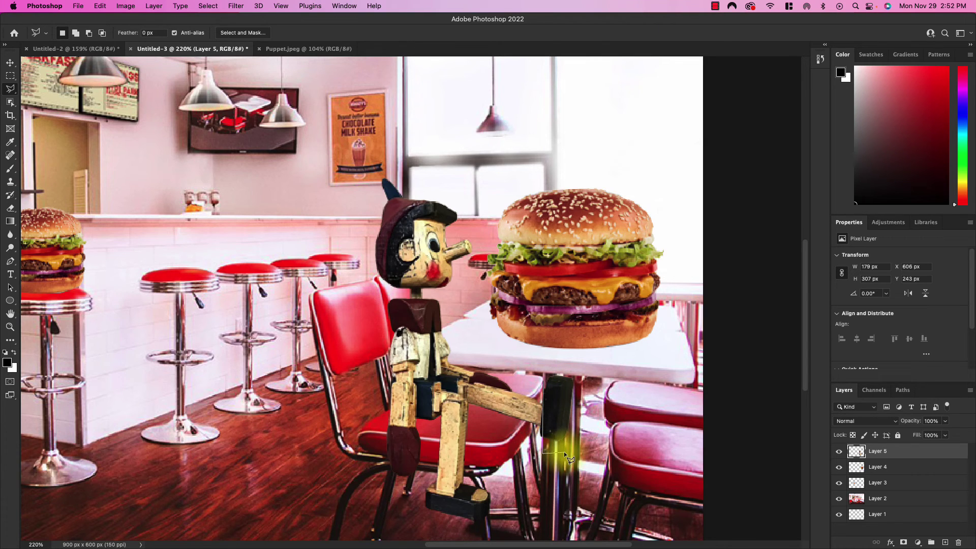
pyautogui.click(542, 380)
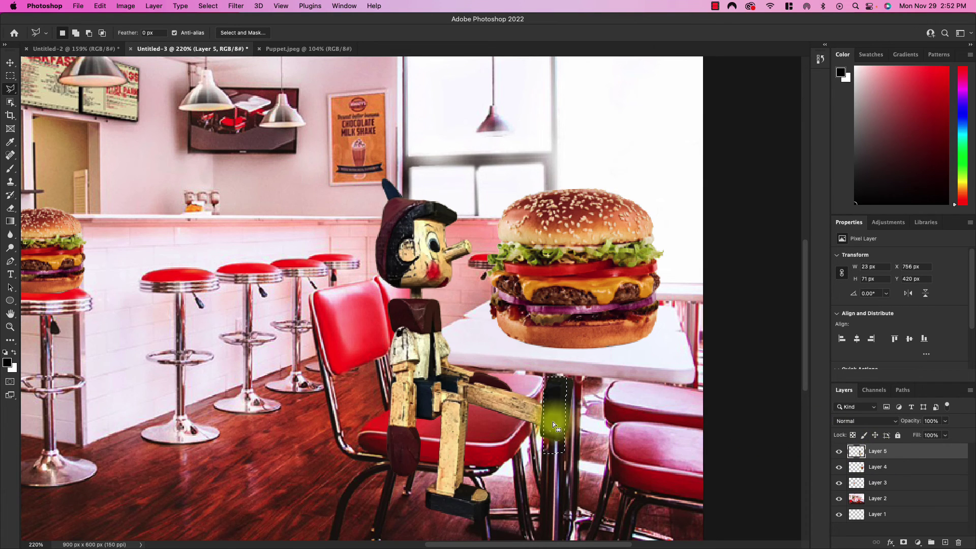
# Try cutting the selected shoe from Layer 5 onto a separate layer with Layer Via Cut, and undo the cut
pyautogui.click(894, 498)
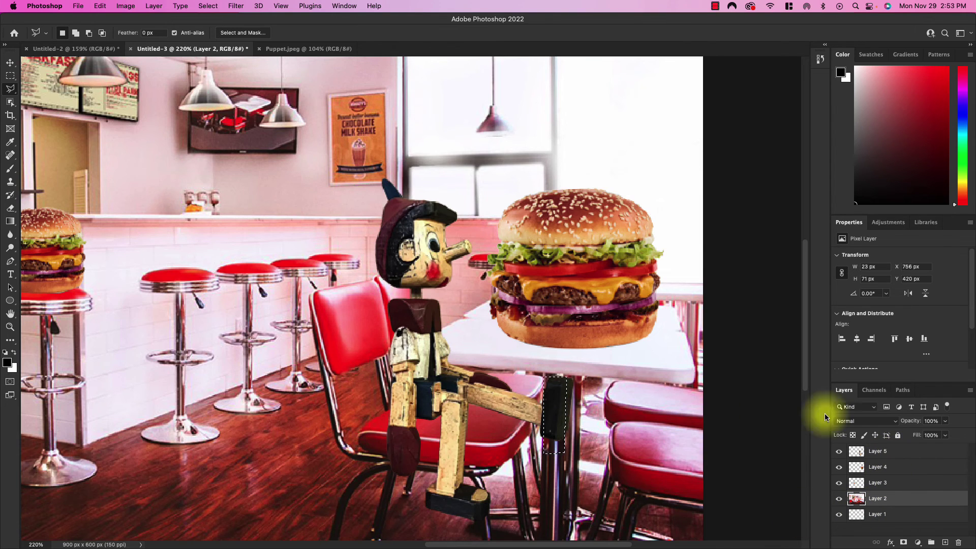
pyautogui.click(887, 450)
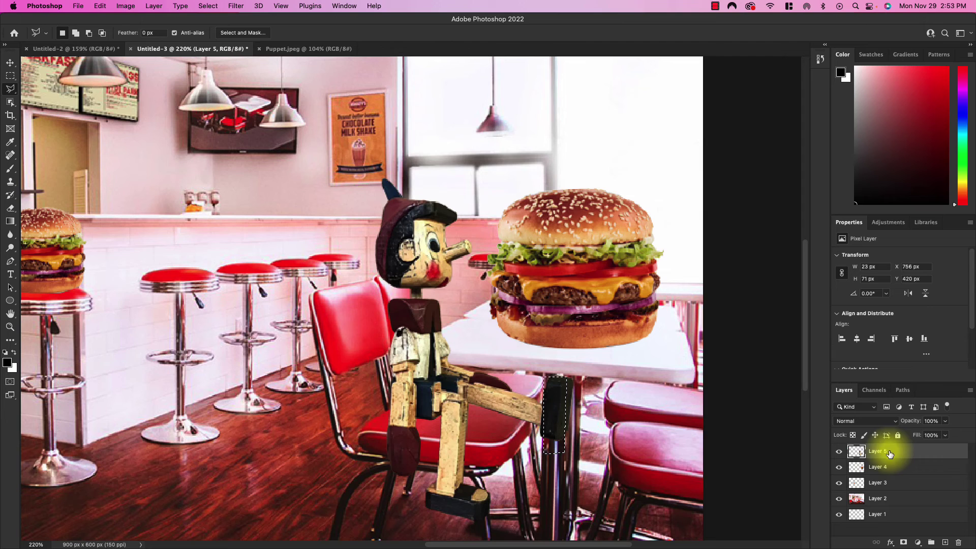
pyautogui.click(838, 452)
pyautogui.click(839, 452)
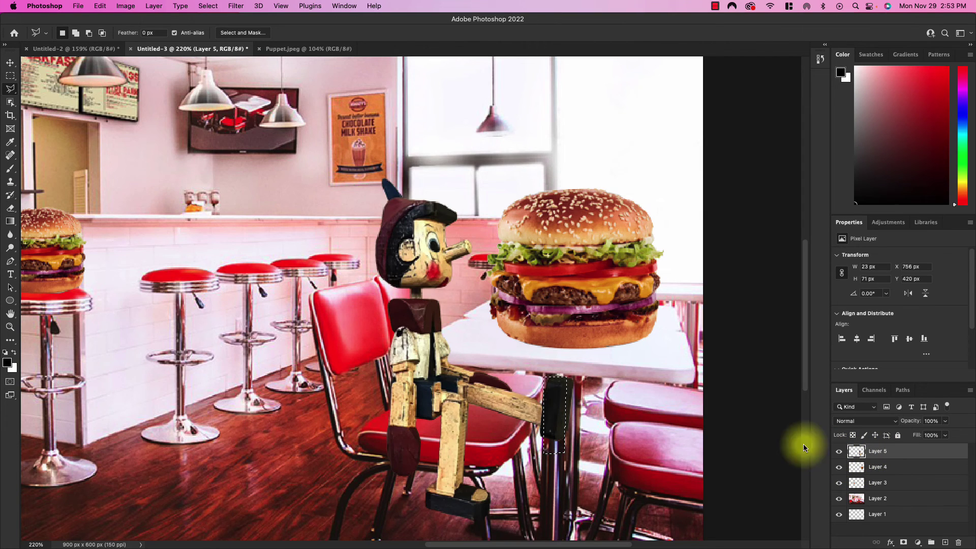
pyautogui.rightClick(556, 395)
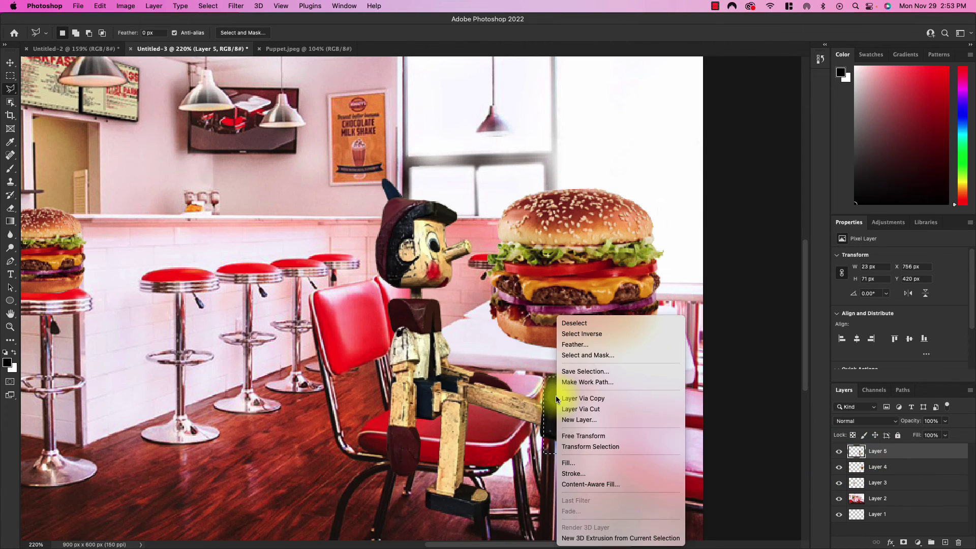
pyautogui.click(582, 410)
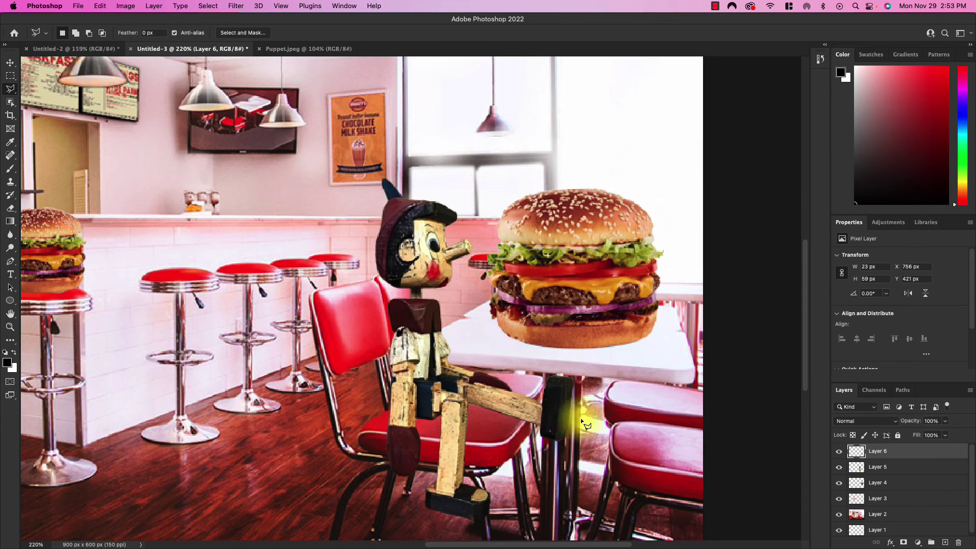
pyautogui.press('super+z')
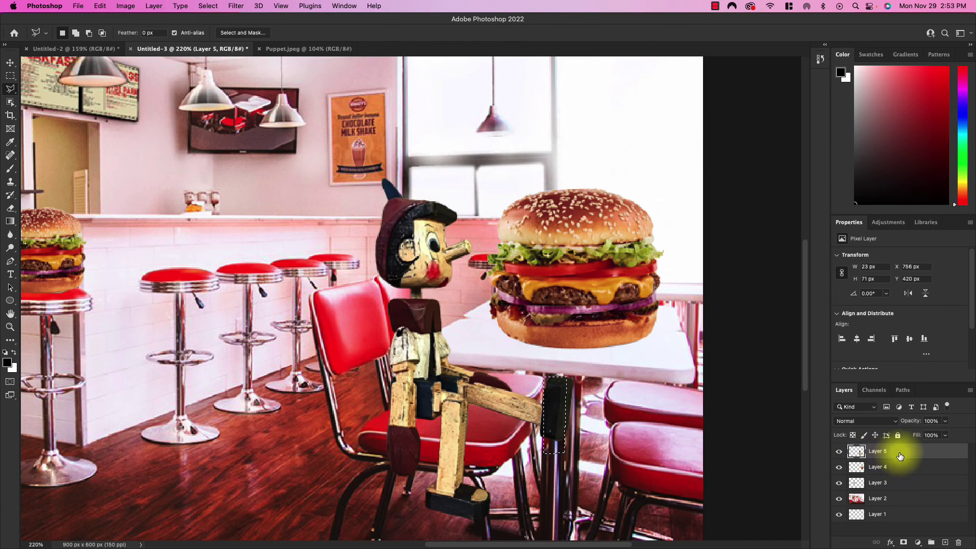
# Separate the selected shoe from Layer 5 onto its own layer with Layer Via Cut
pyautogui.rightClick(547, 402)
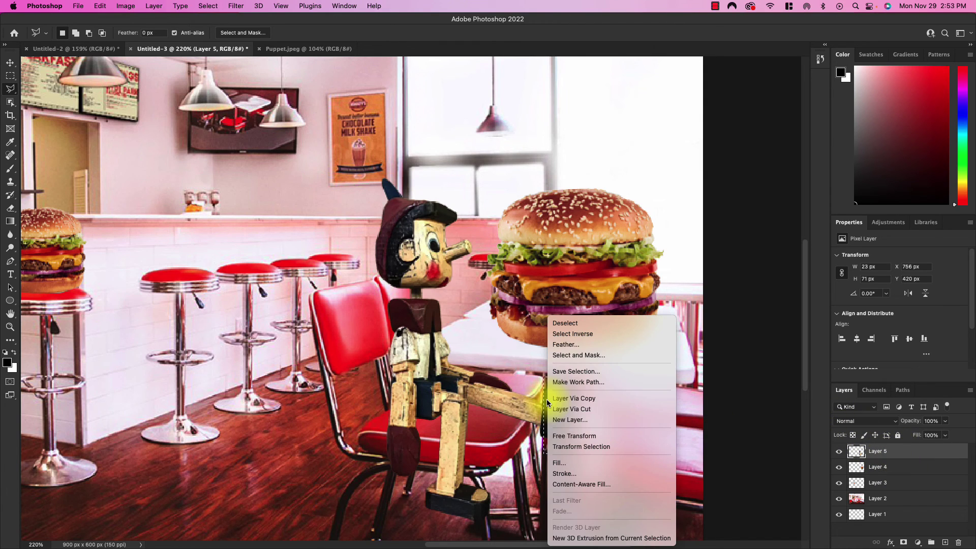
pyautogui.click(571, 409)
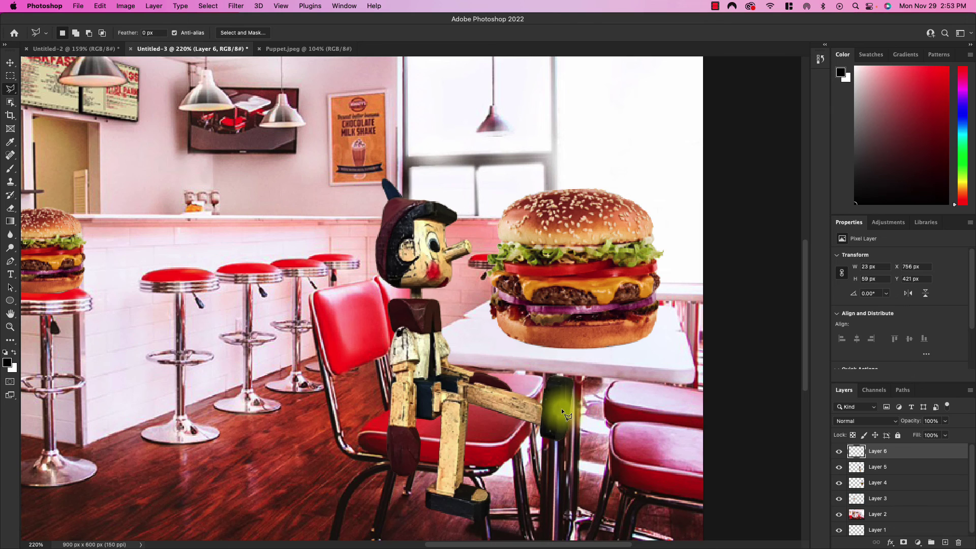
pyautogui.doubleClick(609, 379)
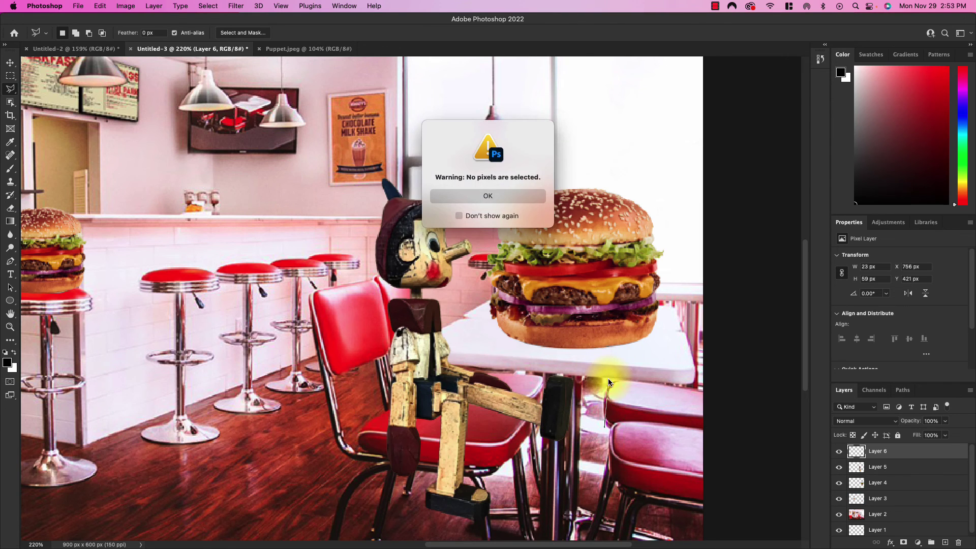
pyautogui.click(499, 193)
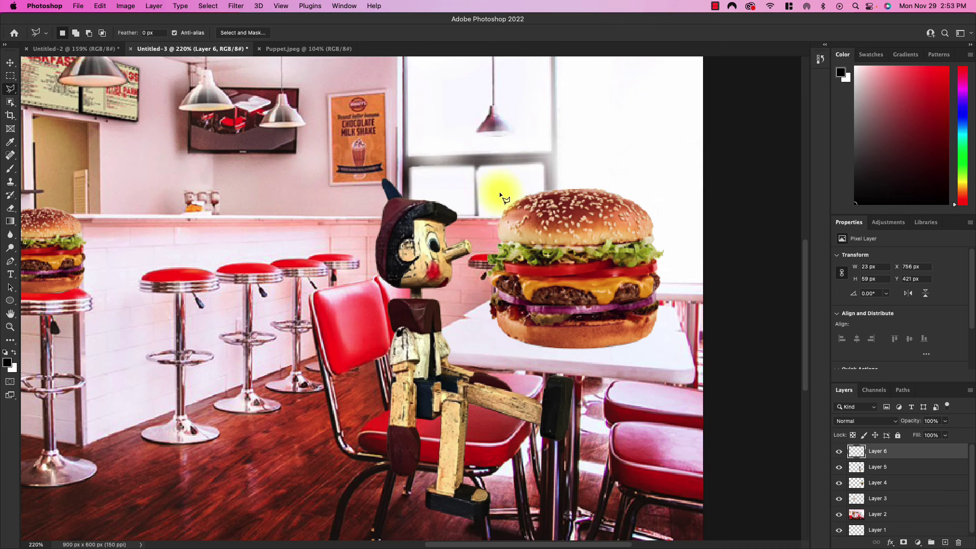
# Toggle the visibility of Layer 6 to check that only the raised shoe was separated from the puppet
pyautogui.click(839, 453)
pyautogui.click(839, 452)
pyautogui.click(839, 452)
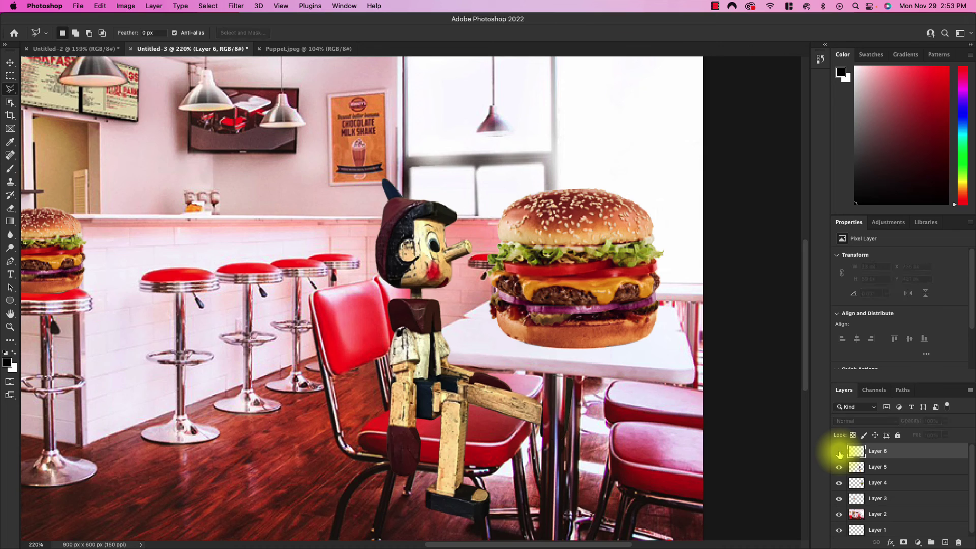
pyautogui.click(839, 452)
pyautogui.click(839, 453)
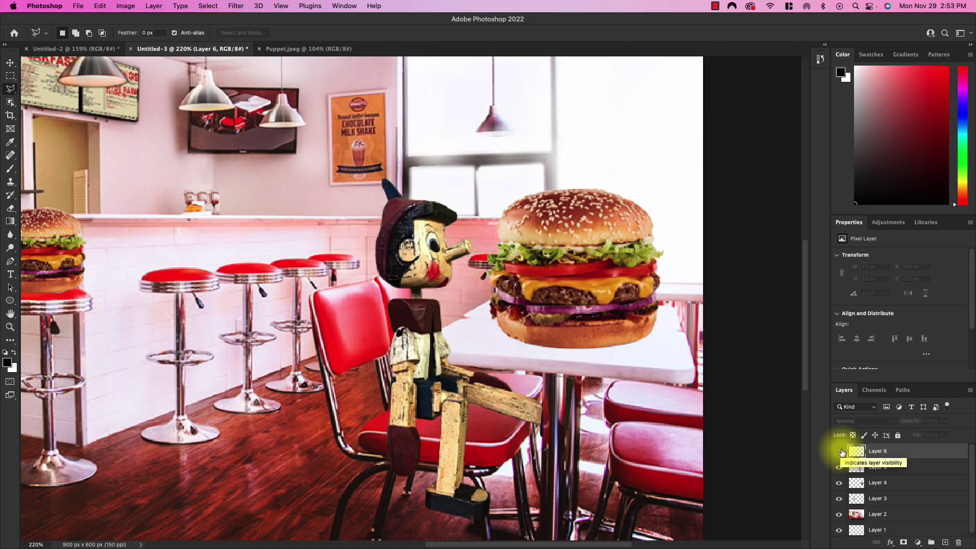
pyautogui.click(841, 451)
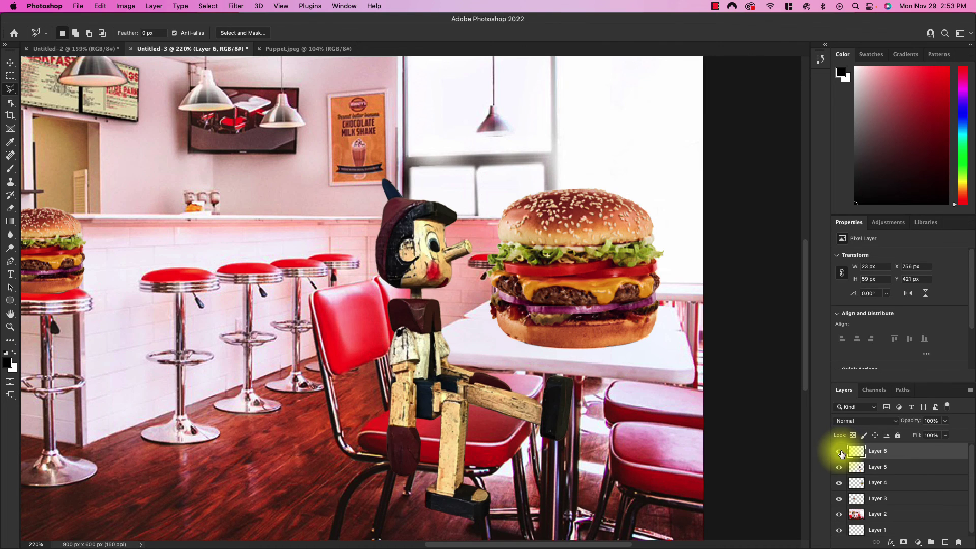
# Hide Layer 6 and Layer 5, and outline the uncovered left corner of the white tabletop with the Polygonal Lasso
pyautogui.click(841, 452)
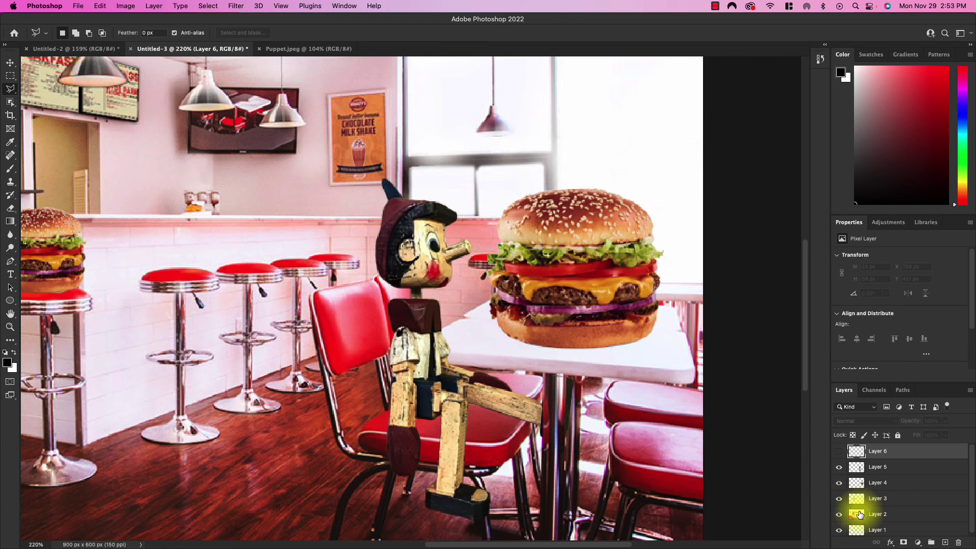
pyautogui.click(838, 468)
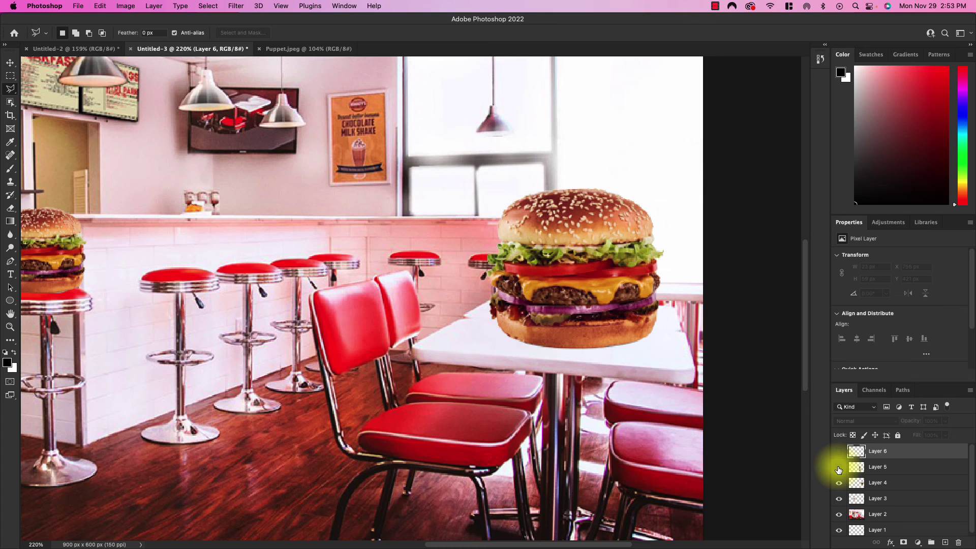
pyautogui.click(453, 322)
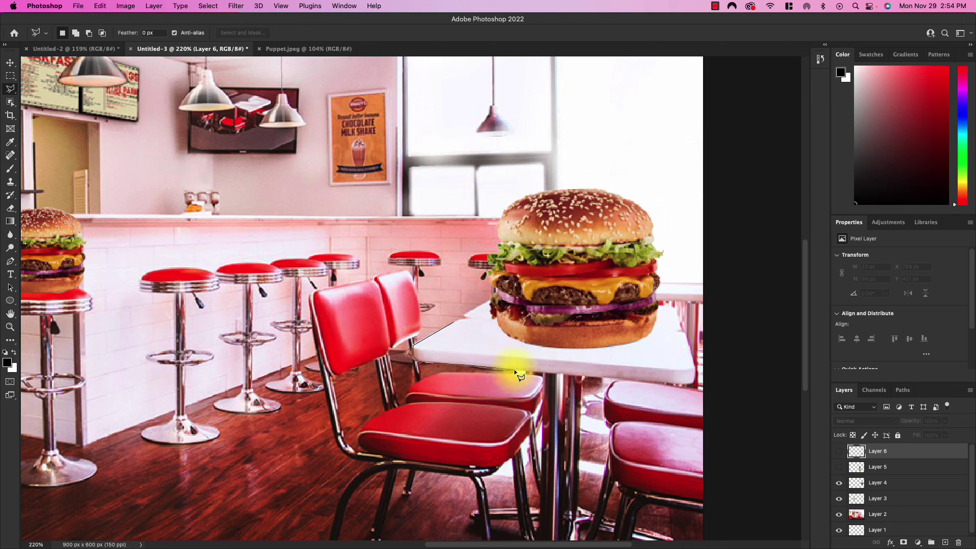
pyautogui.click(520, 350)
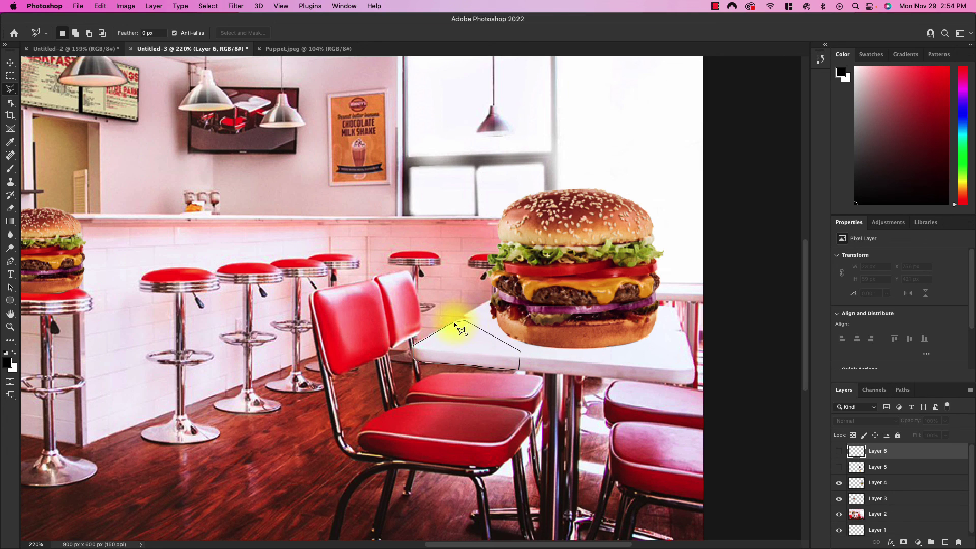
pyautogui.click(455, 321)
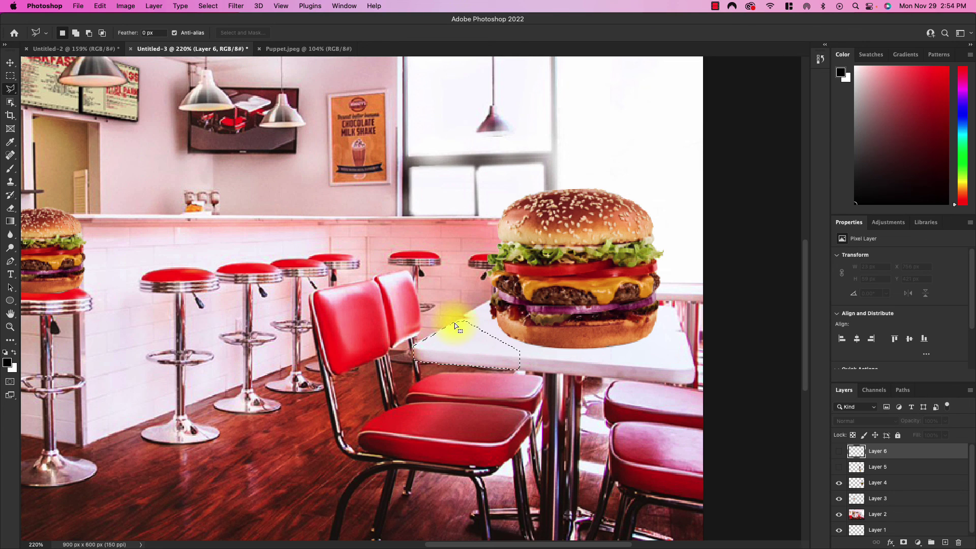
# Show Layer 5 again and separate the puppet's area inside the tabletop selection onto its own layer with Layer Via Cut
pyautogui.click(838, 467)
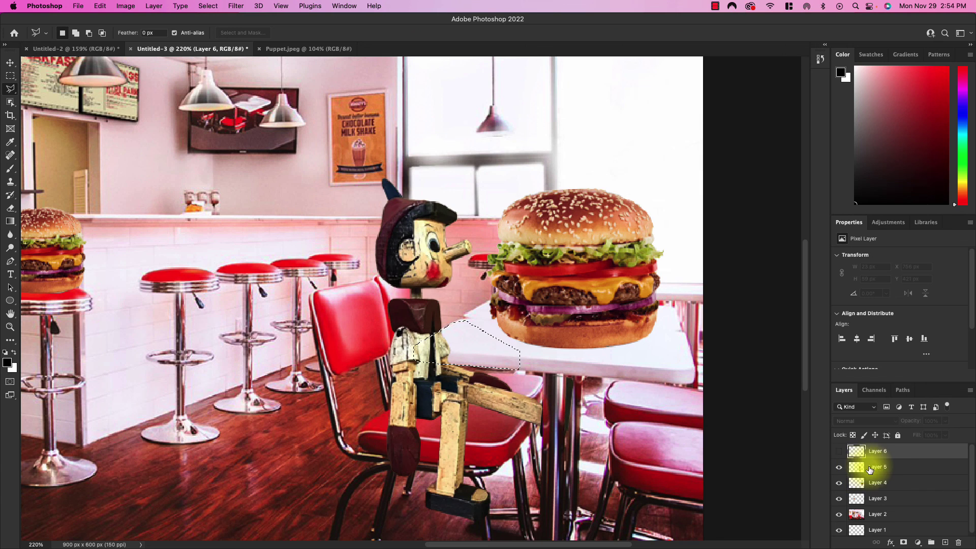
pyautogui.click(899, 467)
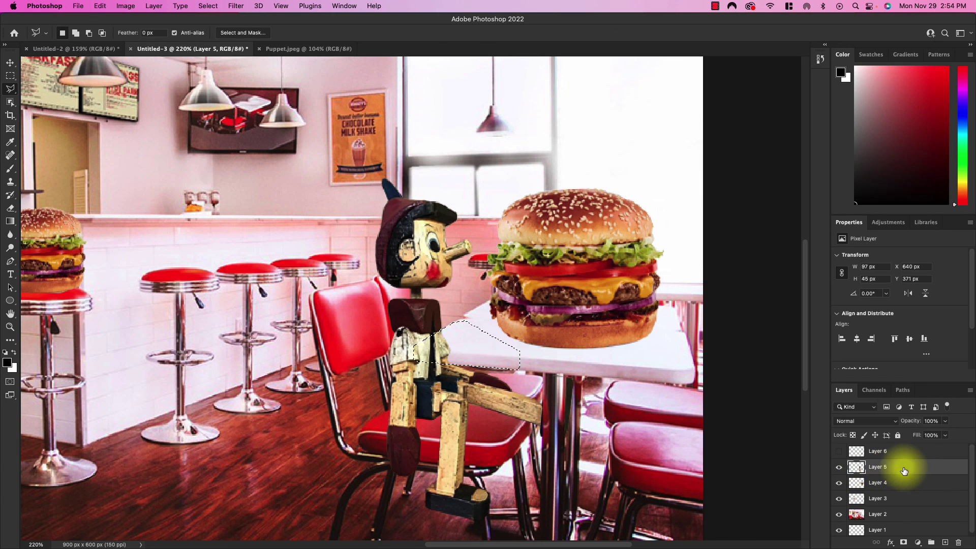
pyautogui.rightClick(461, 356)
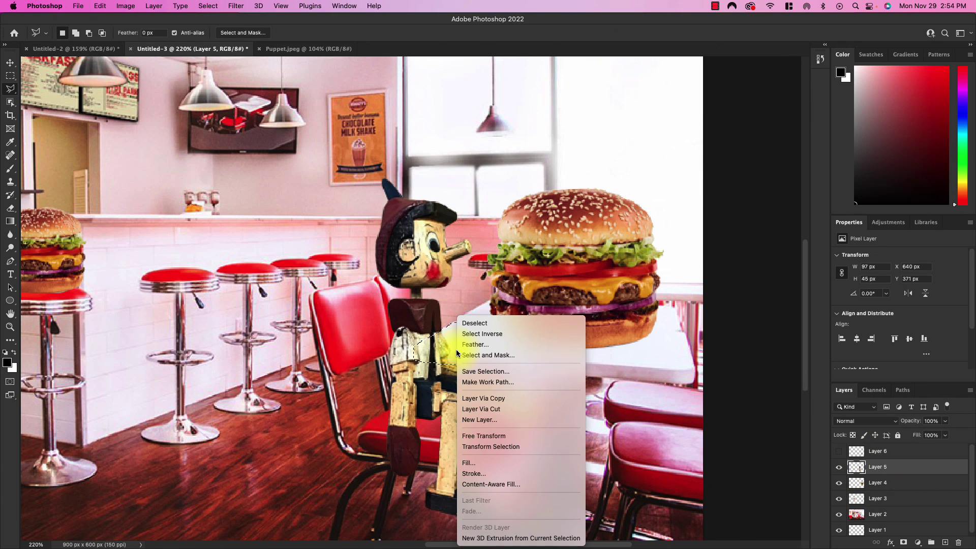
pyautogui.click(510, 409)
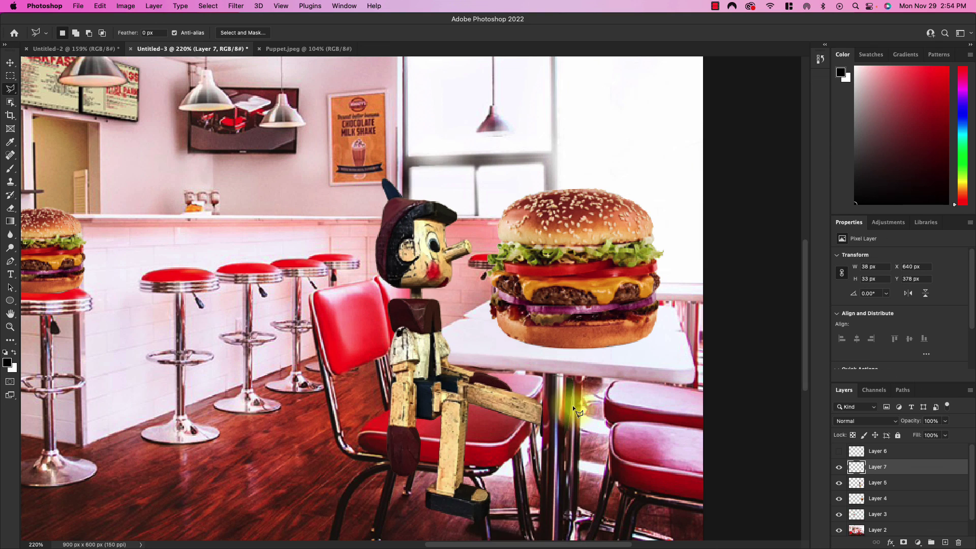
# Compare the puppet with and without Layer 7, and leave that layer hidden so the puppet sits behind the tabletop corner
pyautogui.click(839, 467)
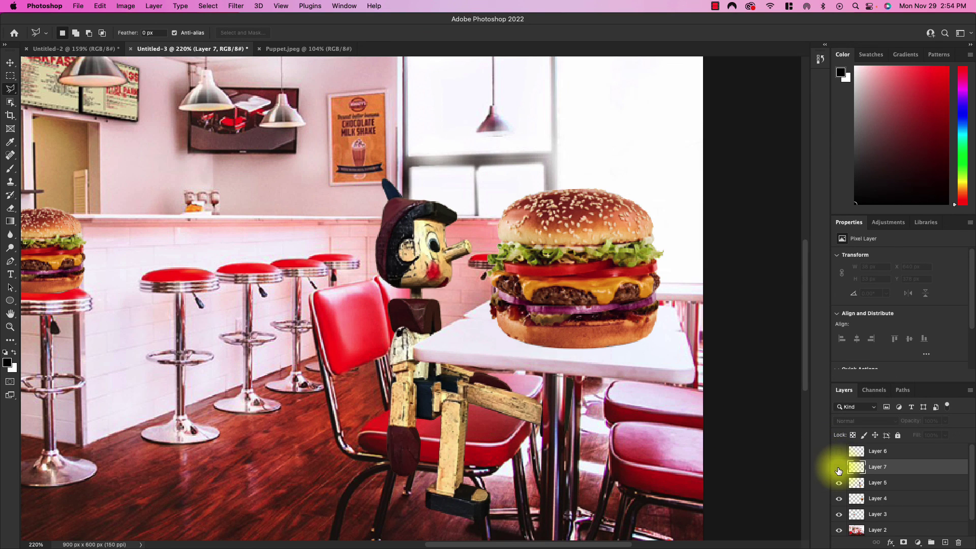
pyautogui.click(840, 468)
pyautogui.click(838, 468)
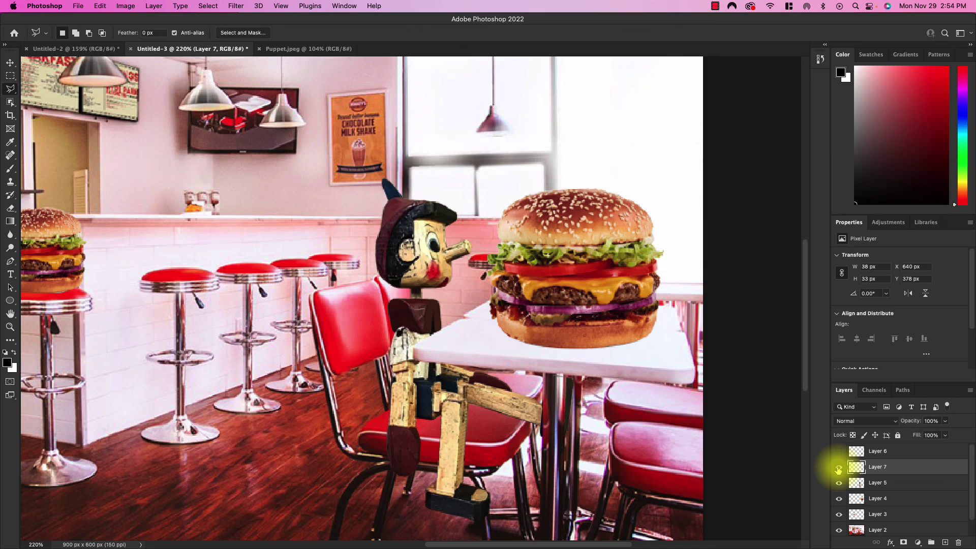
pyautogui.click(838, 468)
pyautogui.click(839, 468)
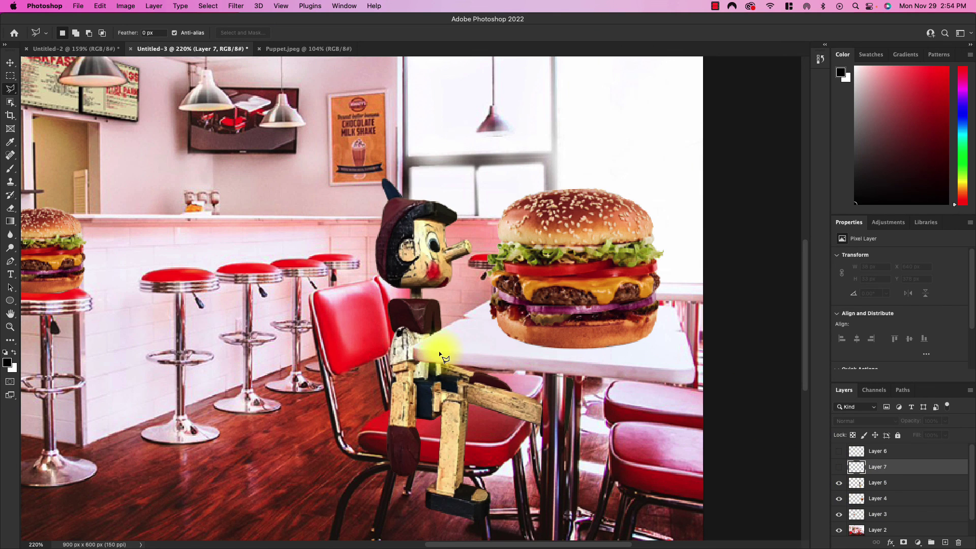
pyautogui.press('super+minus')
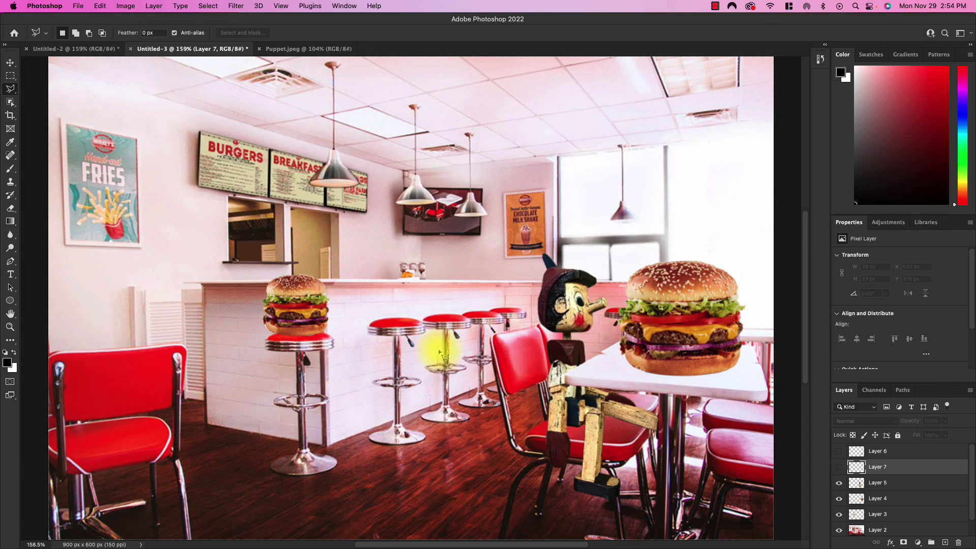